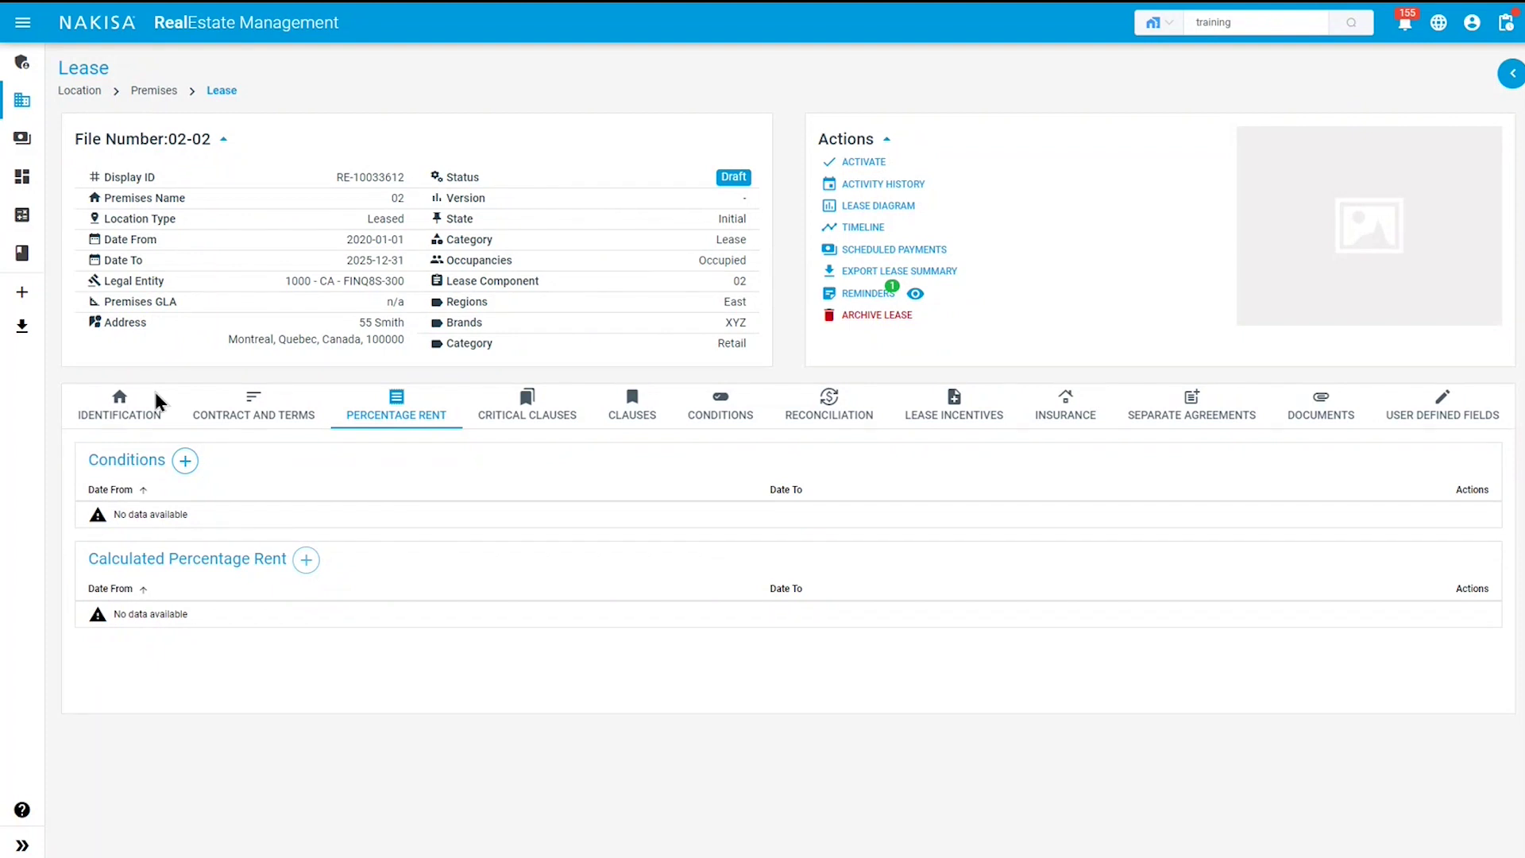
Step: Open the internal sale category management page in the sales administration
{"action": "left_click", "coordinate": [22, 843]}
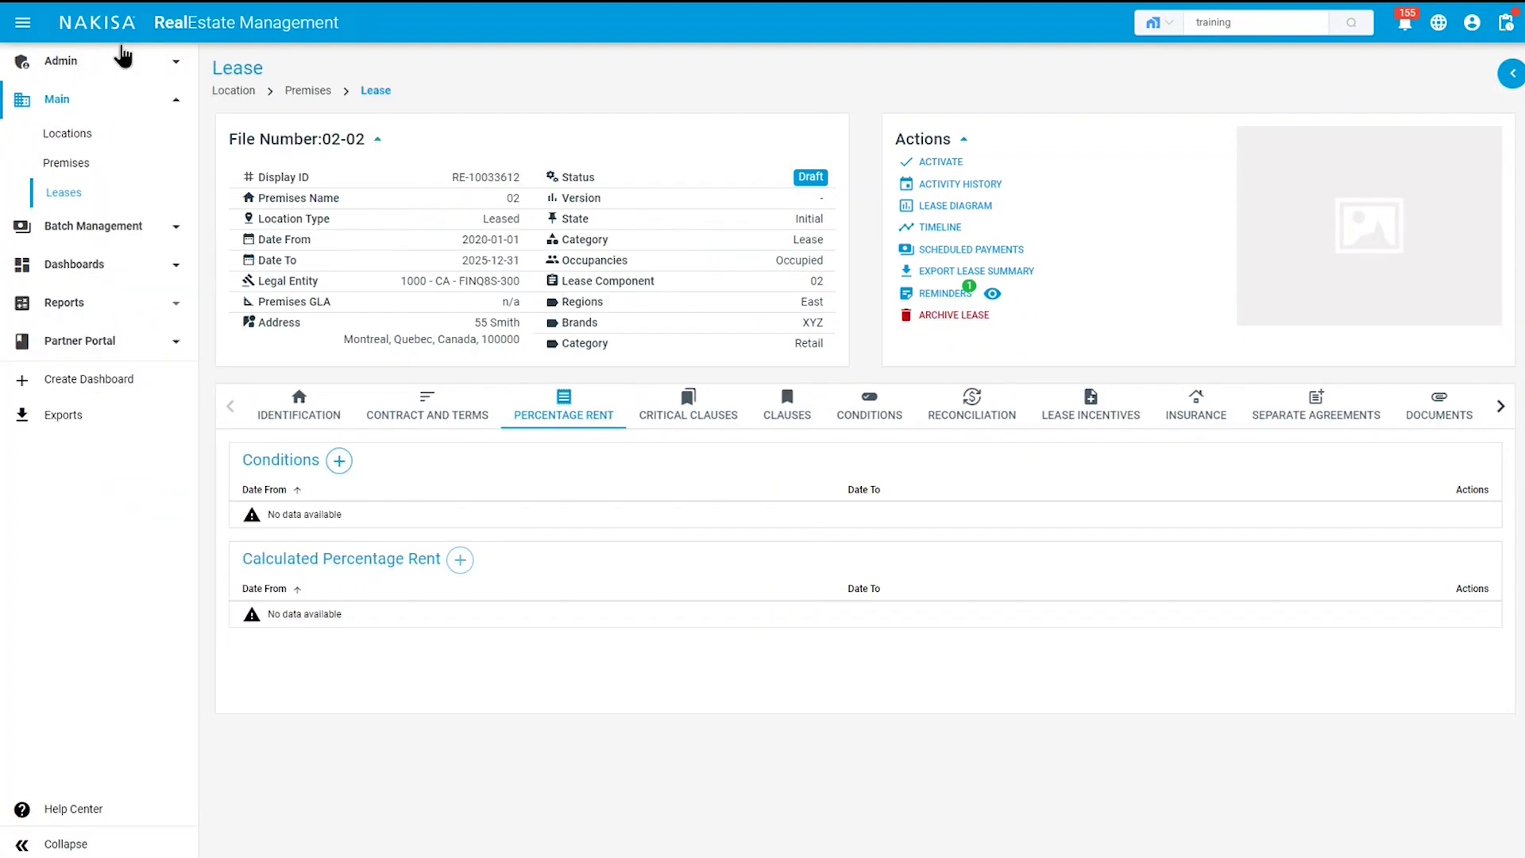
{"action": "left_click", "coordinate": [109, 61]}
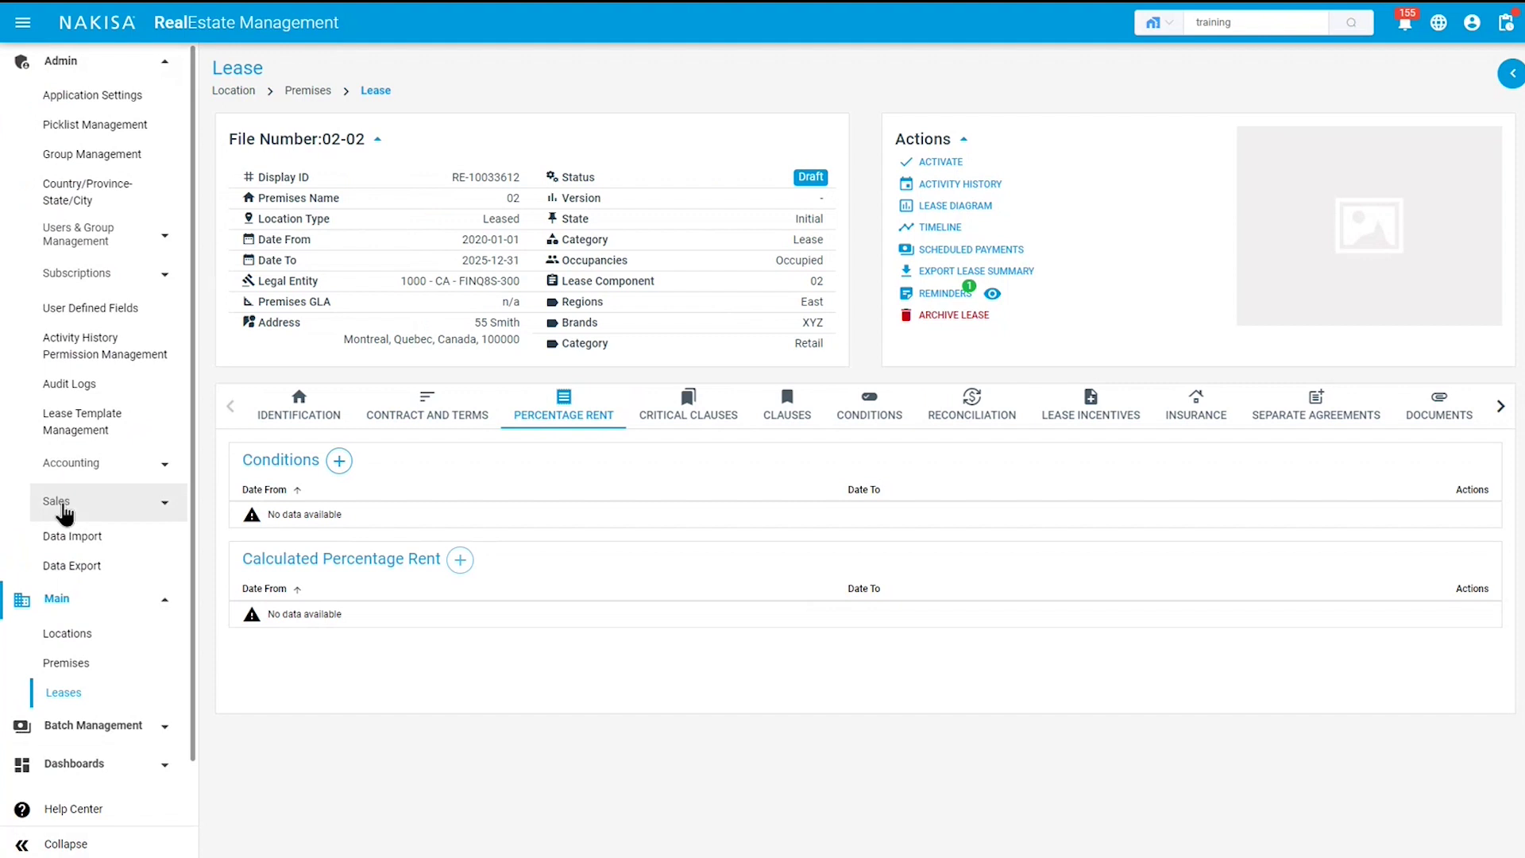
{"action": "left_click", "coordinate": [83, 505]}
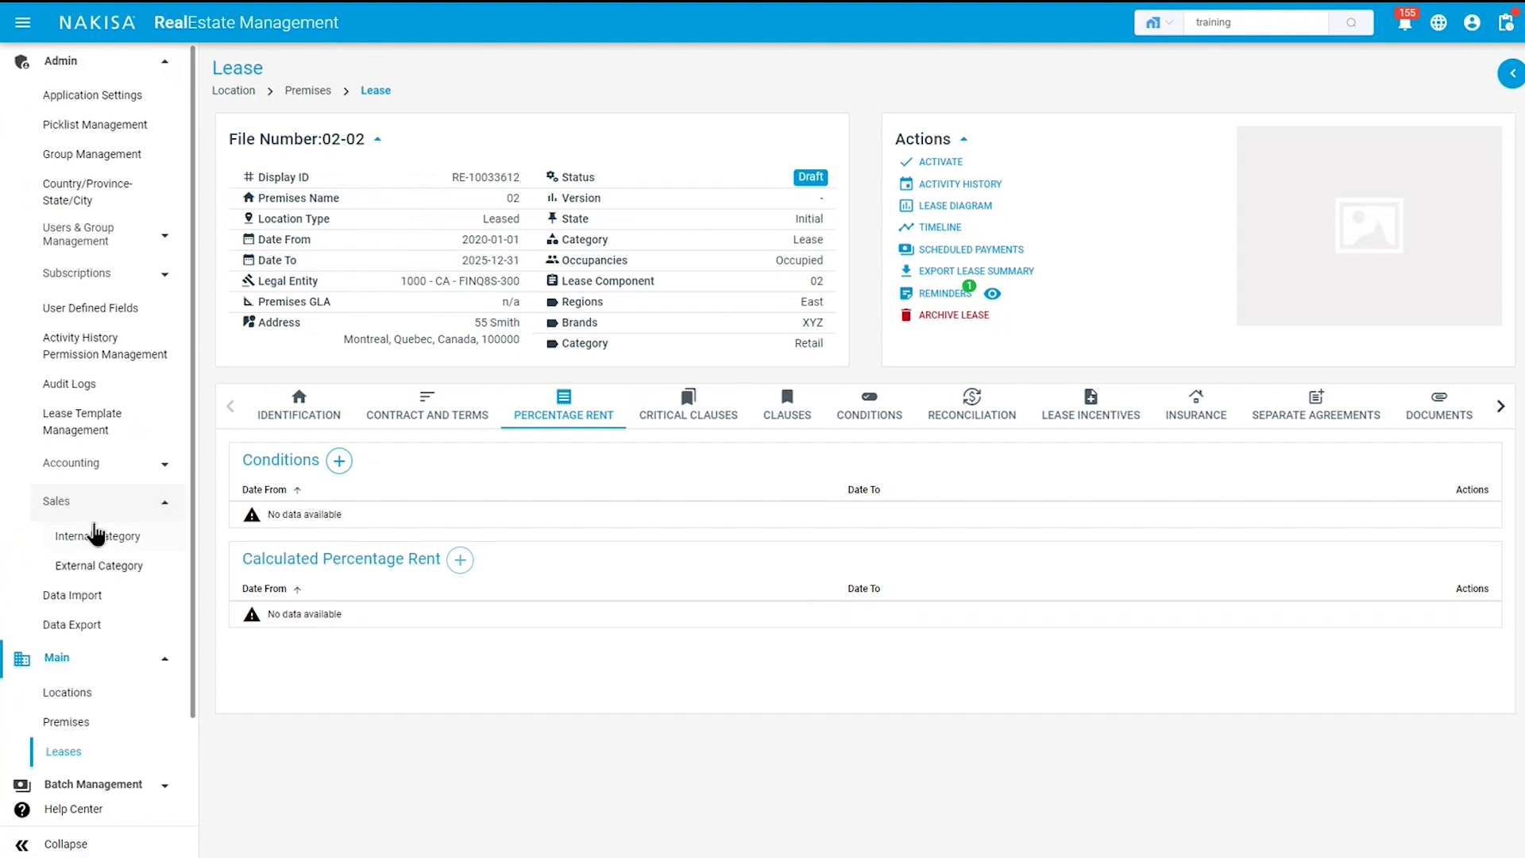
{"action": "left_click", "coordinate": [96, 536]}
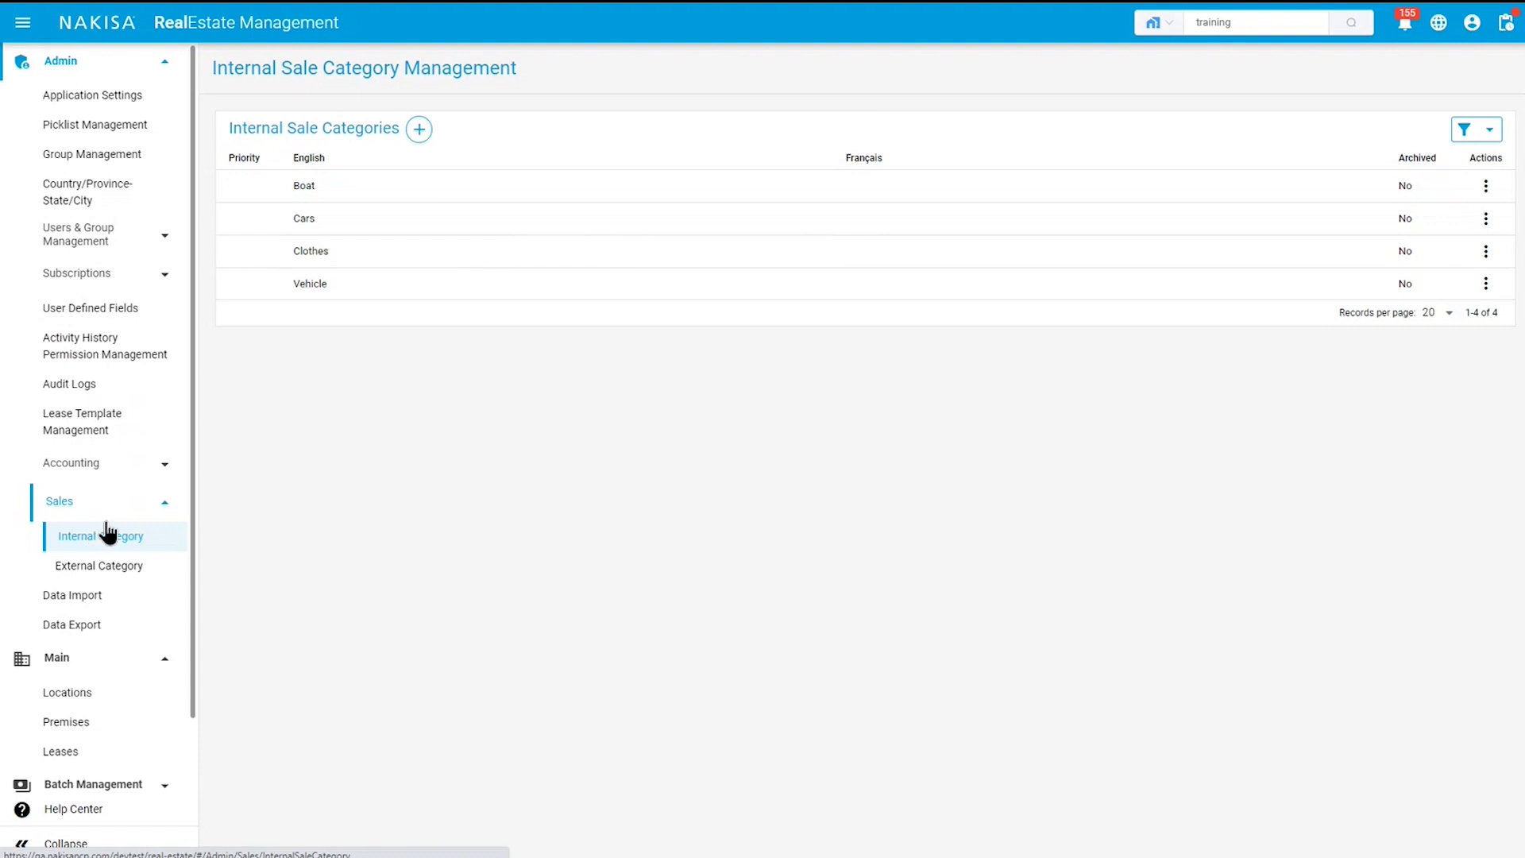
{"action": "left_click", "coordinate": [419, 132]}
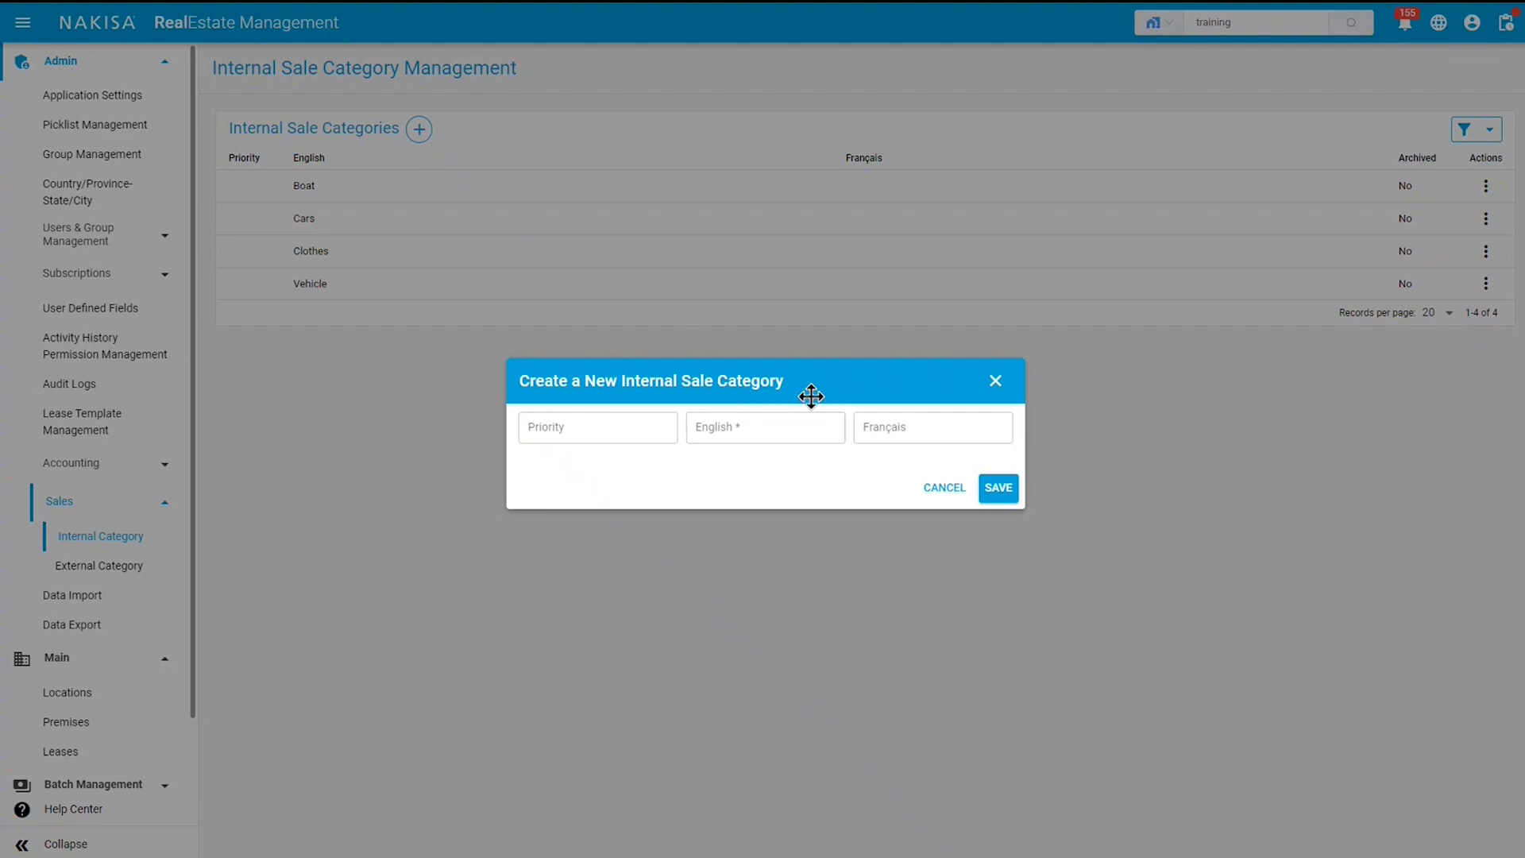
{"action": "left_click", "coordinate": [745, 428]}
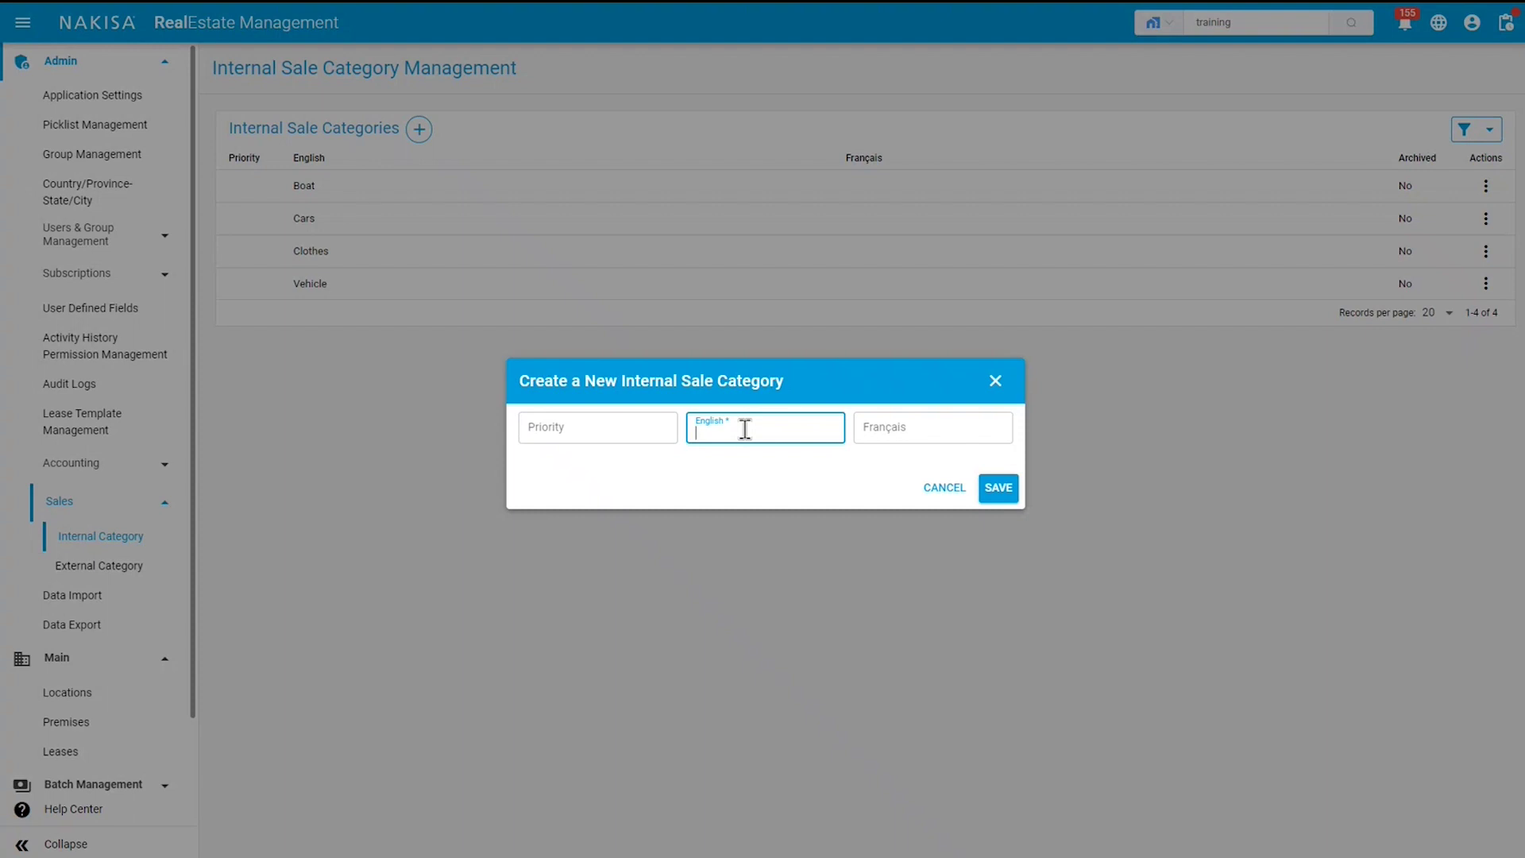
{"action": "type", "text": "Clothes"}
{"action": "left_click", "coordinate": [999, 391]}
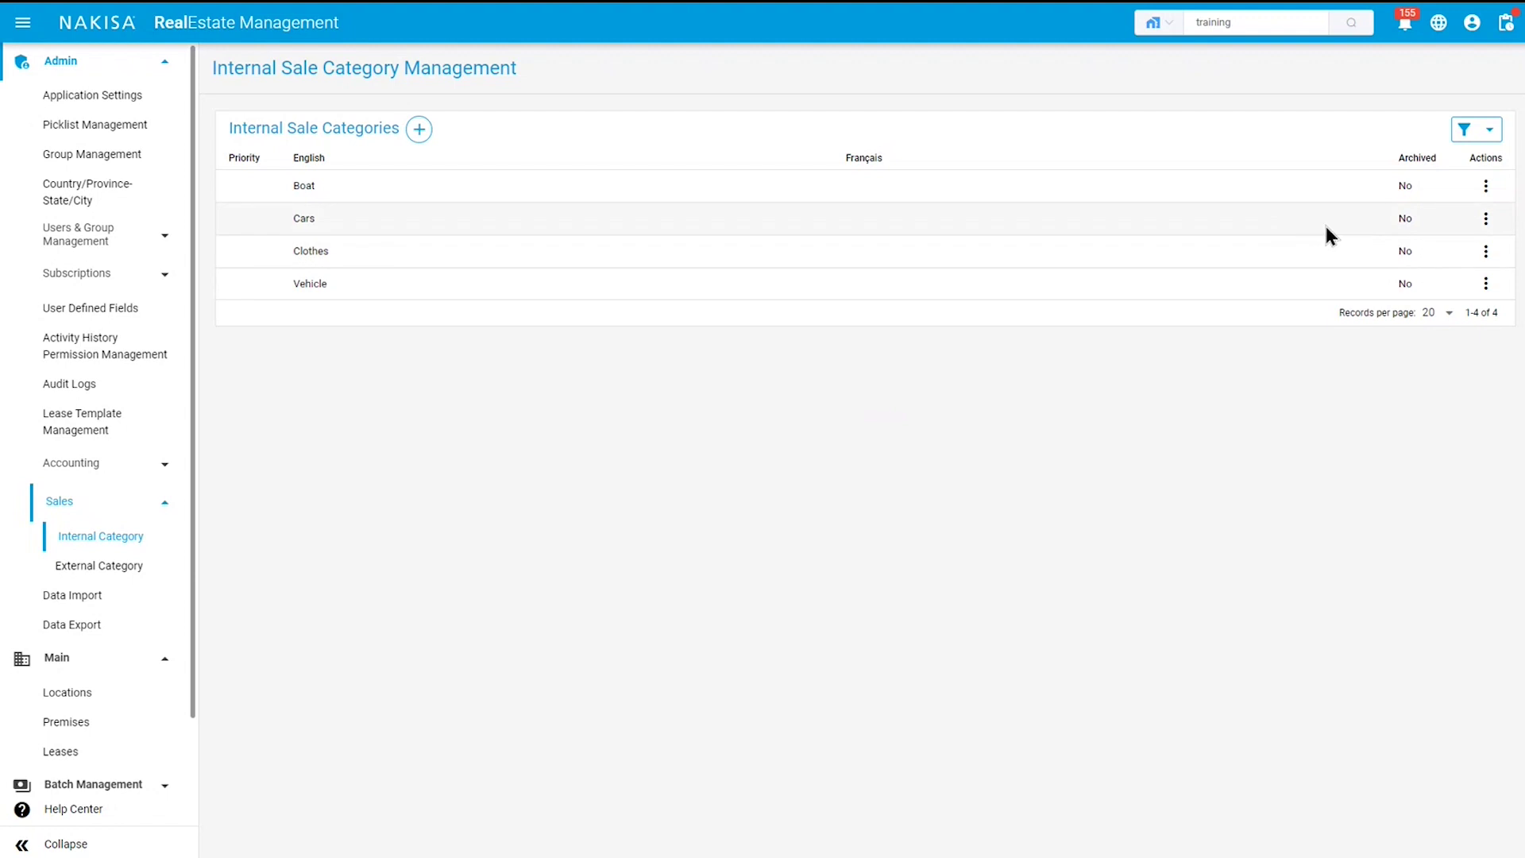
Step: Review the subcategories of the Clothes internal sale category and the fields for creating another one, leaving the list as is
{"action": "left_click", "coordinate": [1483, 254]}
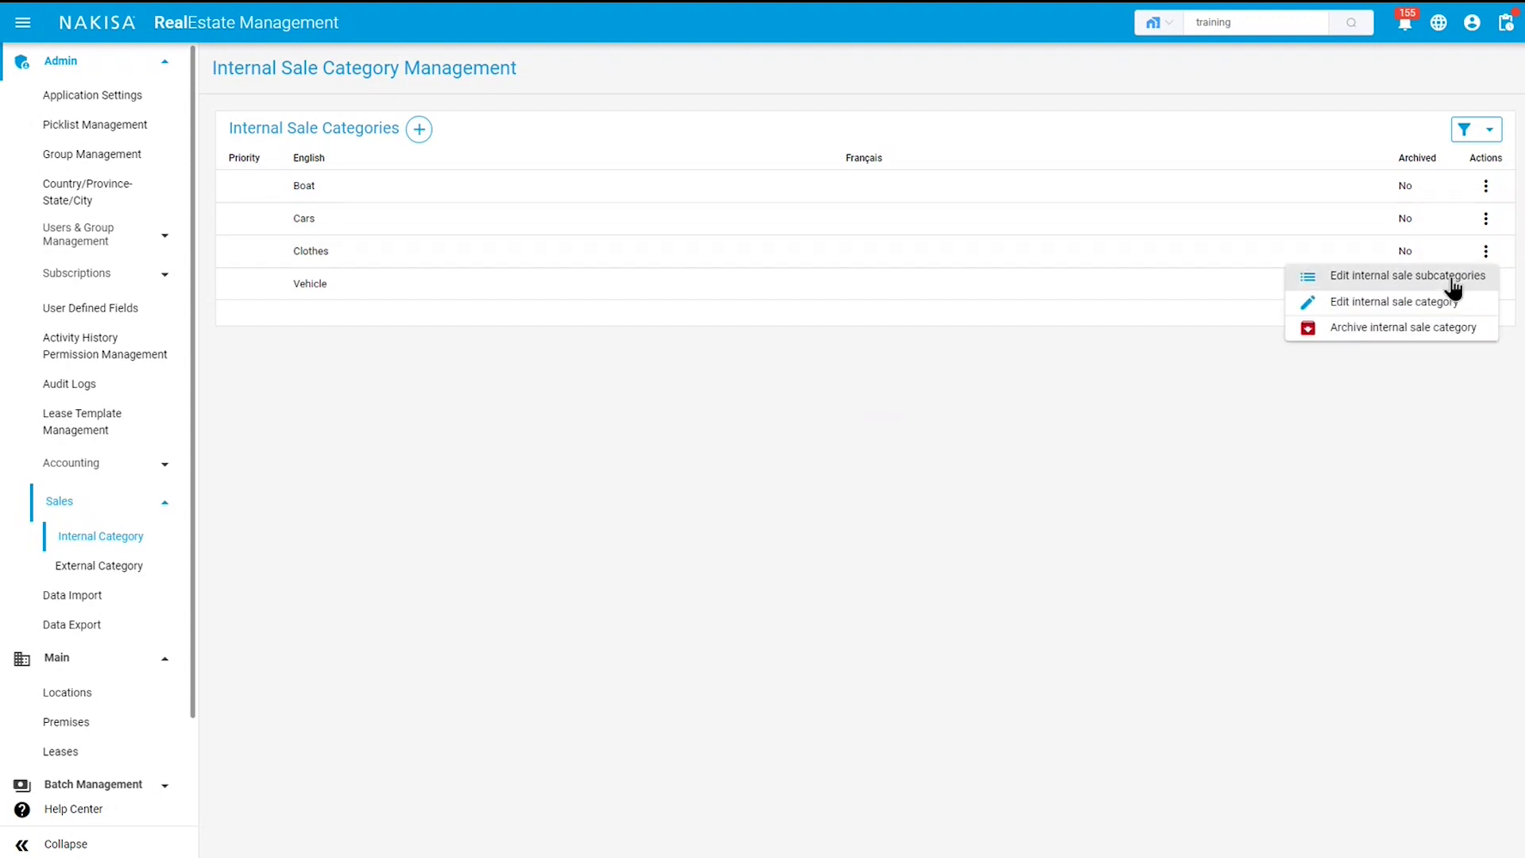
{"action": "left_click", "coordinate": [1452, 278]}
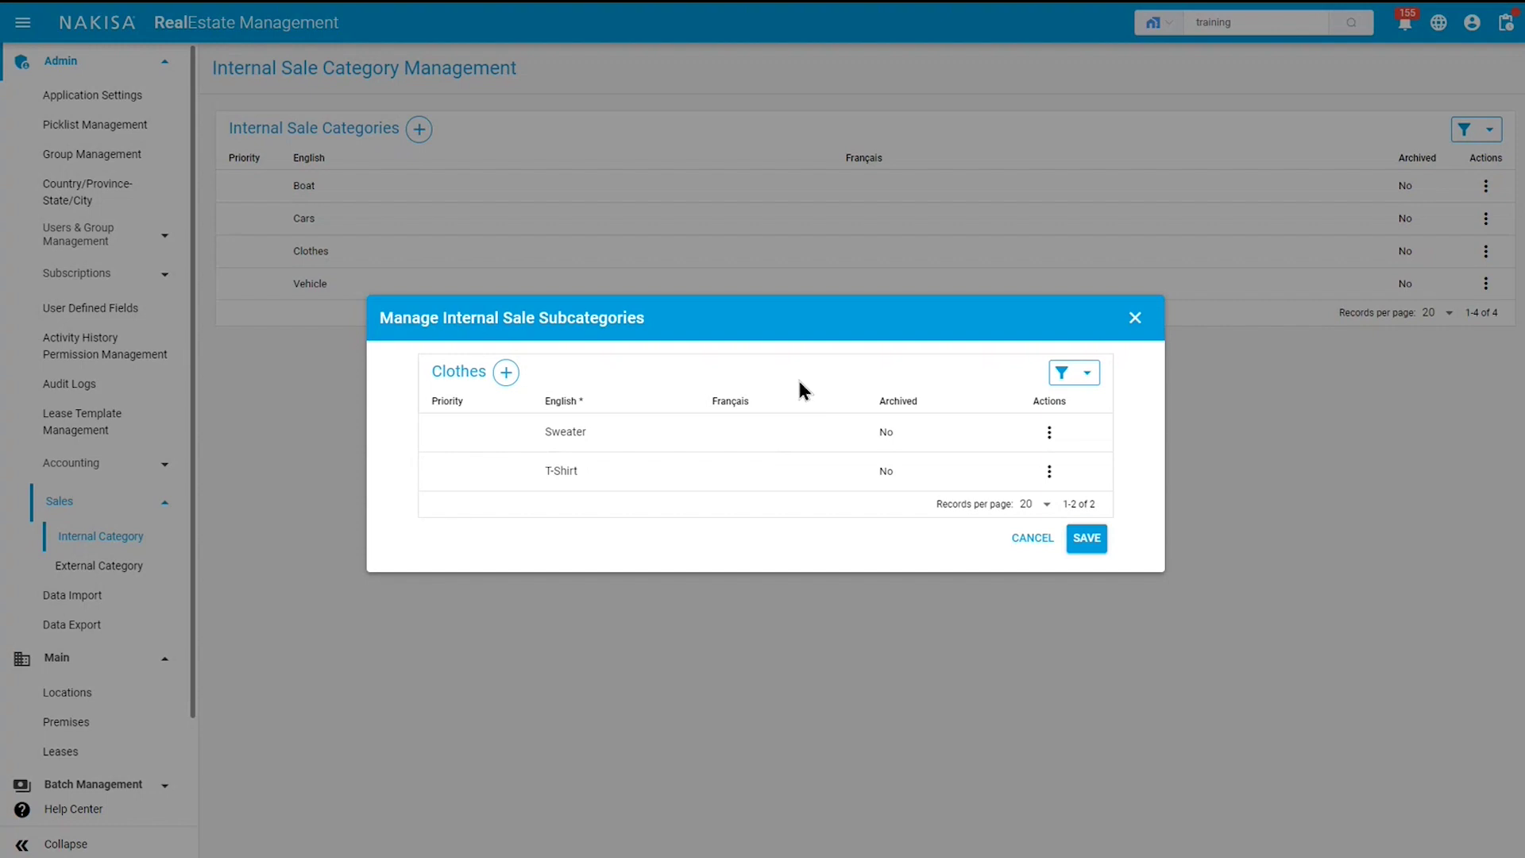
{"action": "left_click", "coordinate": [509, 373]}
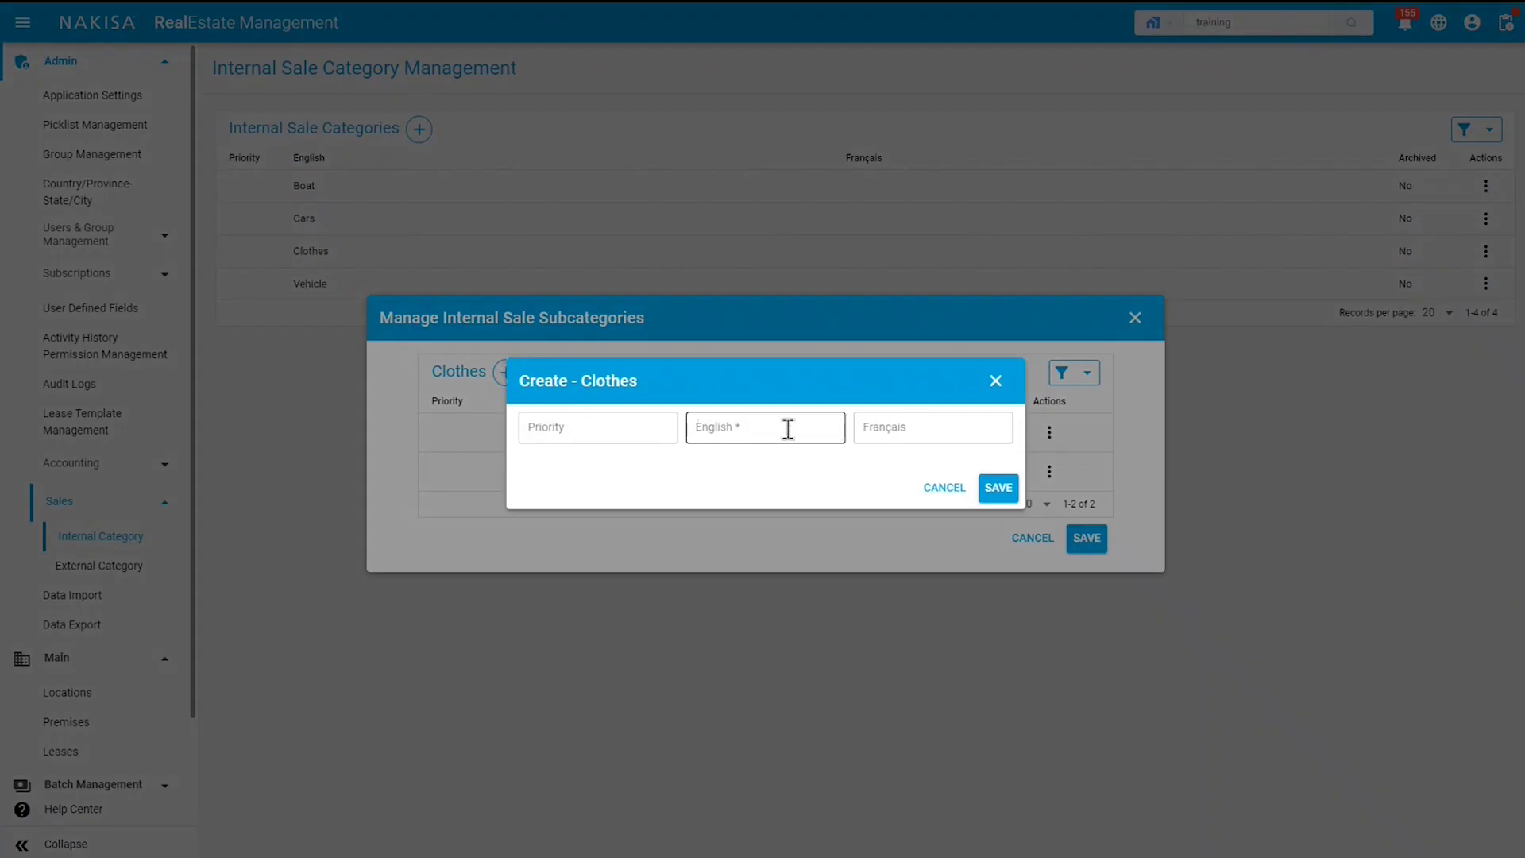
{"action": "left_click", "coordinate": [995, 382]}
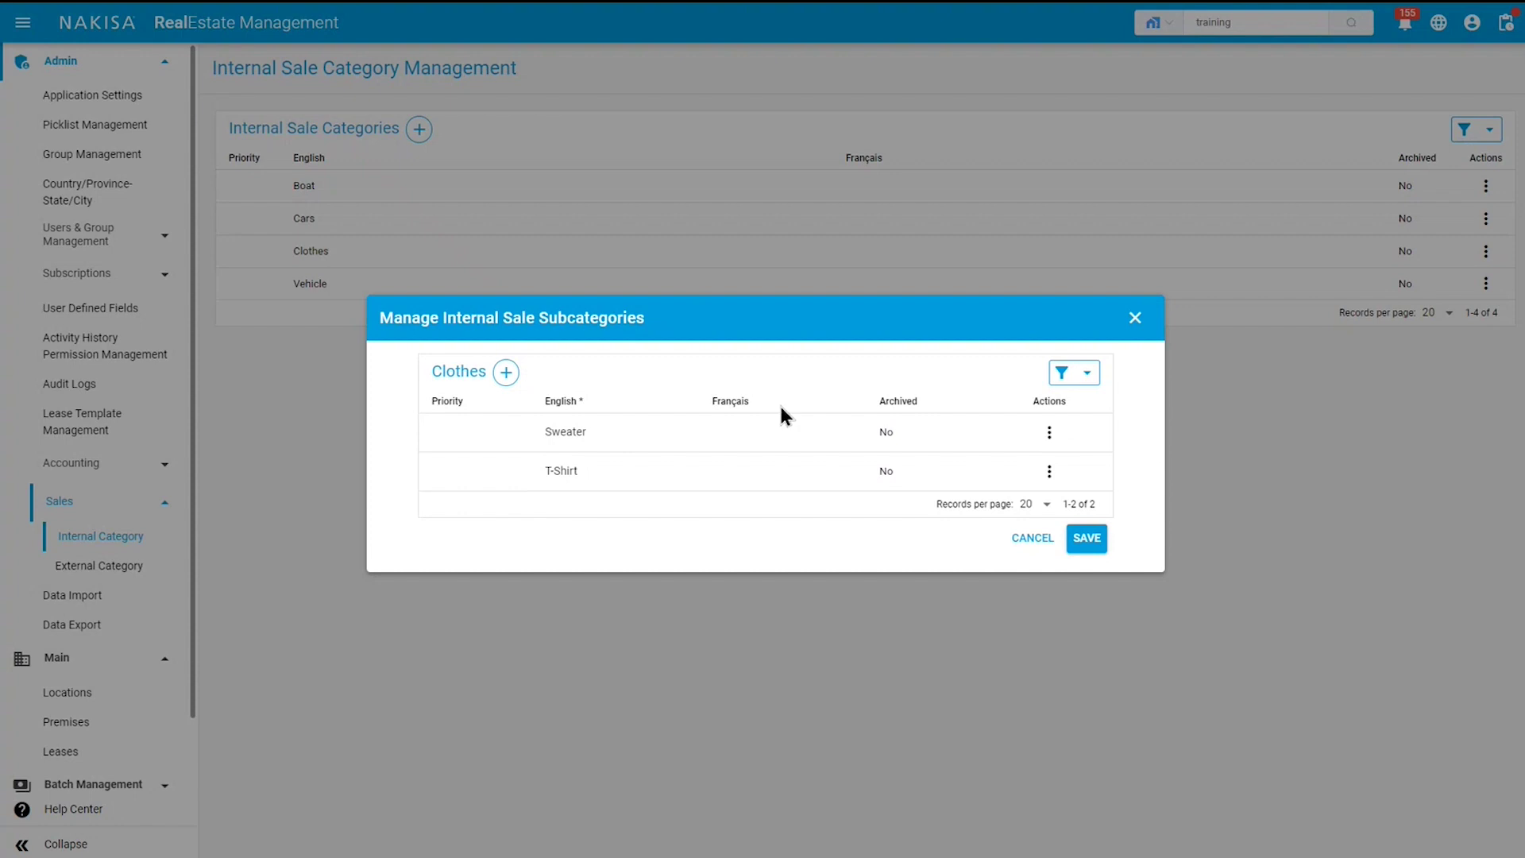
{"action": "left_click", "coordinate": [1086, 538]}
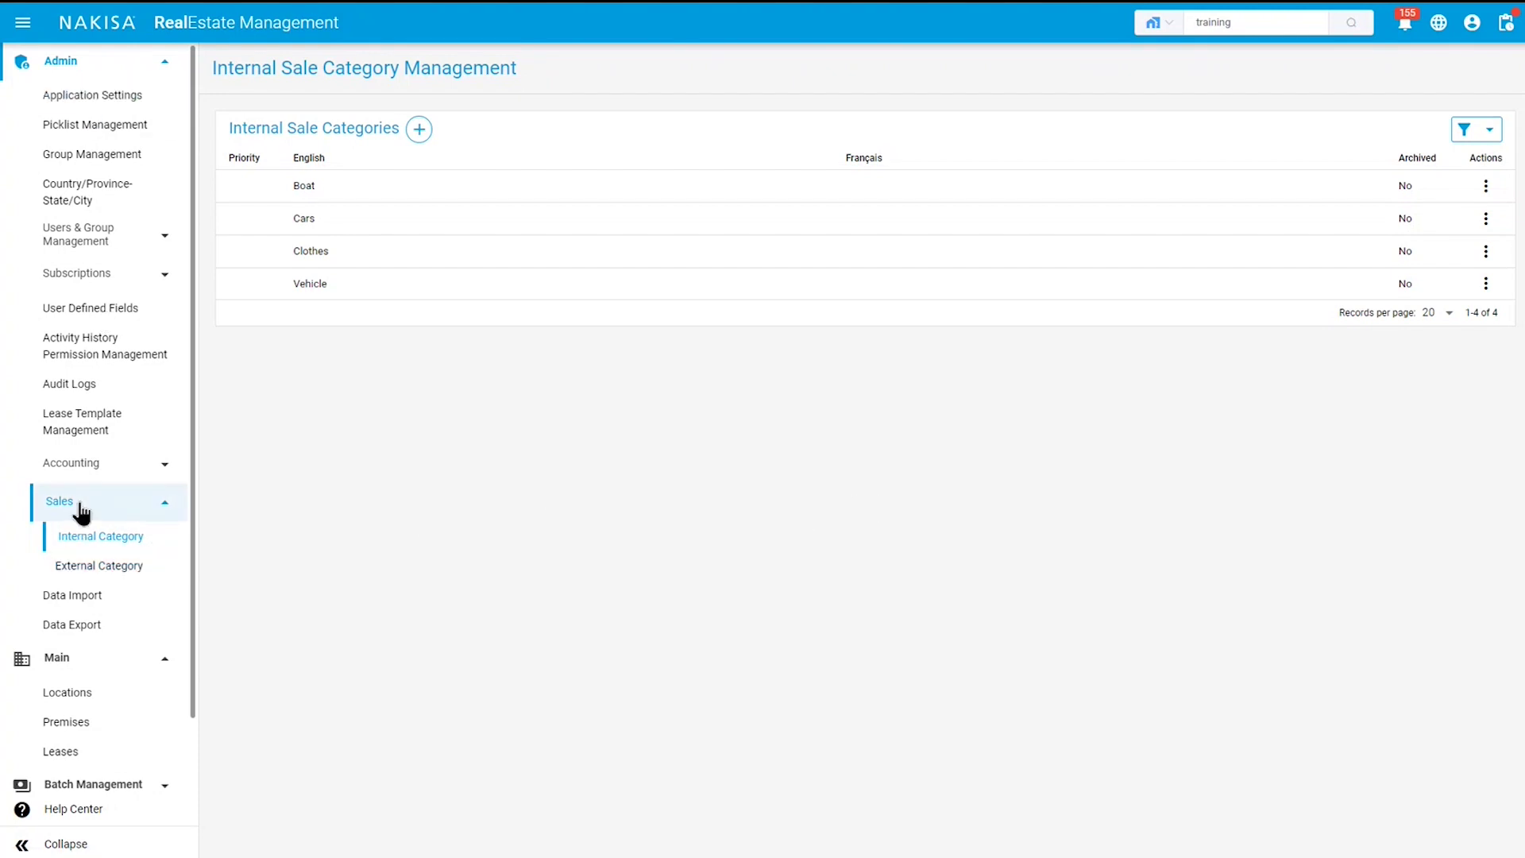
Step: Open the external sale category management page and look at the form for creating an external category
{"action": "left_click", "coordinate": [99, 571]}
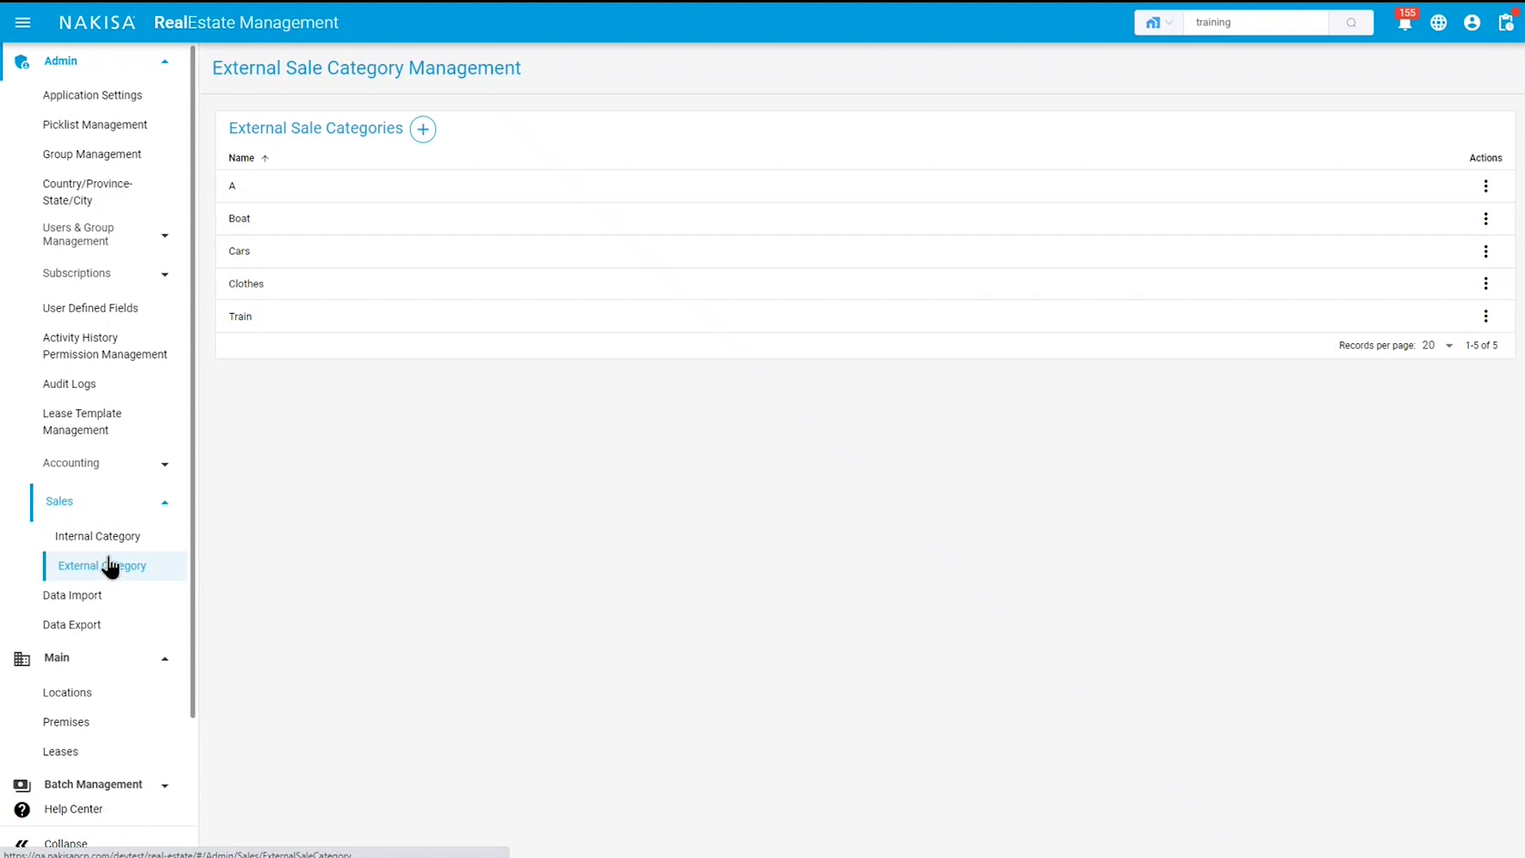
{"action": "left_click", "coordinate": [426, 133]}
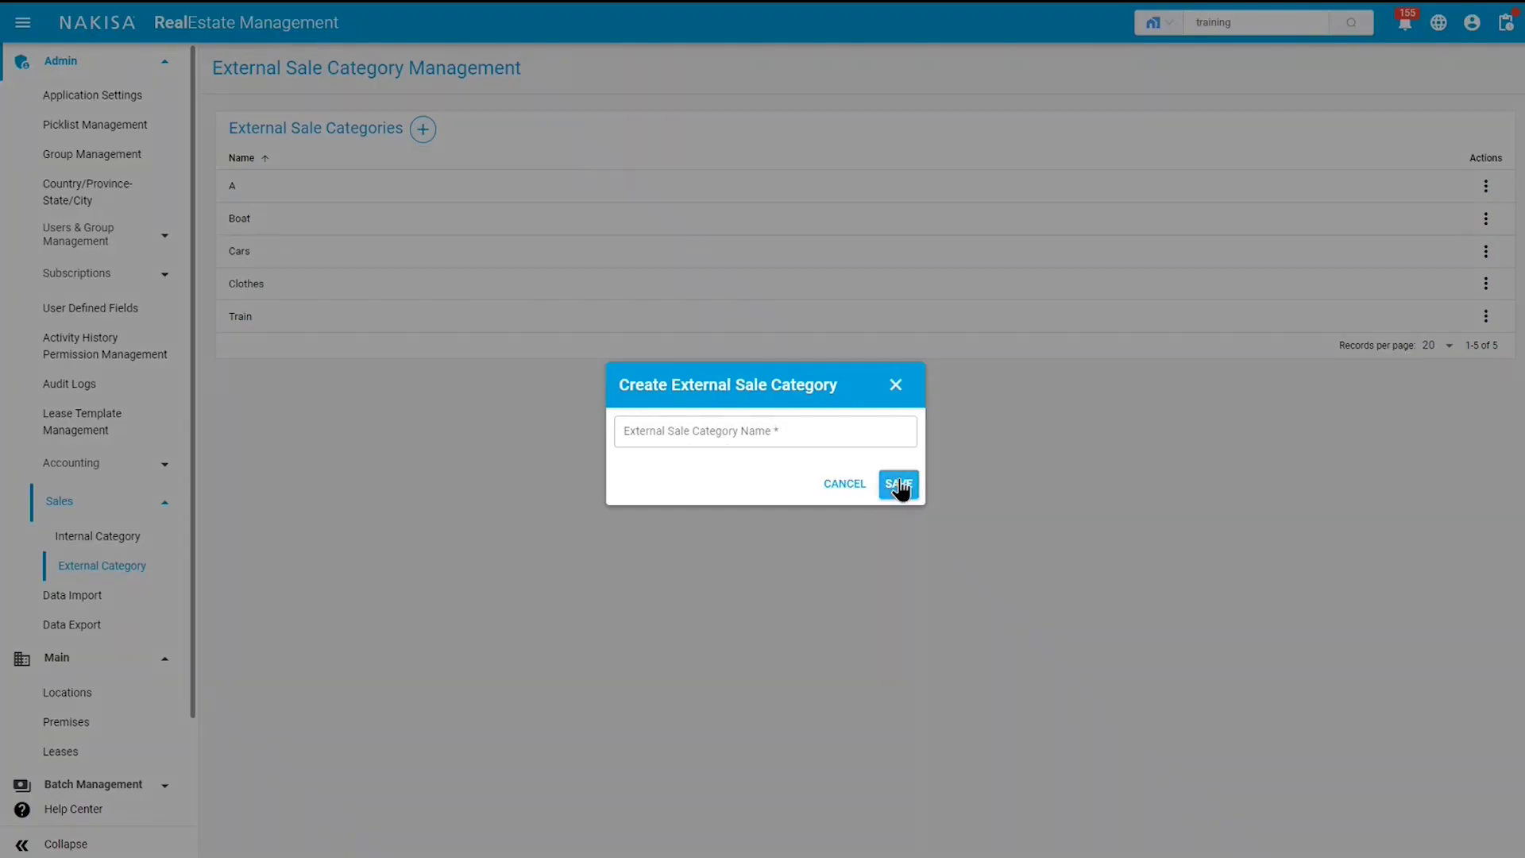
{"action": "left_click", "coordinate": [895, 386]}
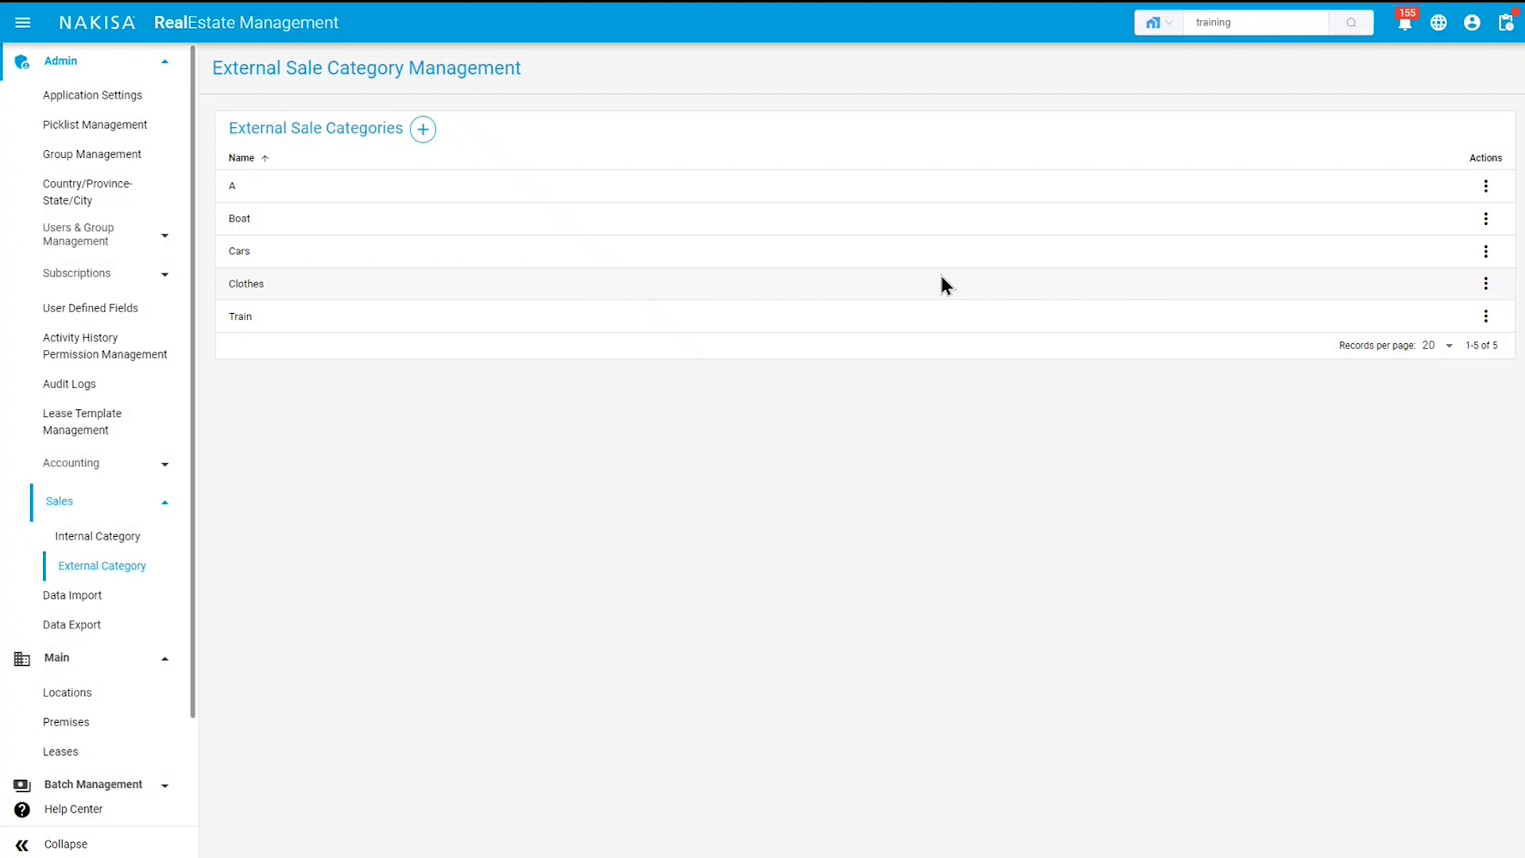
Step: Review the Clothes external category's subcategories and the name and internal mapping fields required for a new one
{"action": "left_click", "coordinate": [1485, 283]}
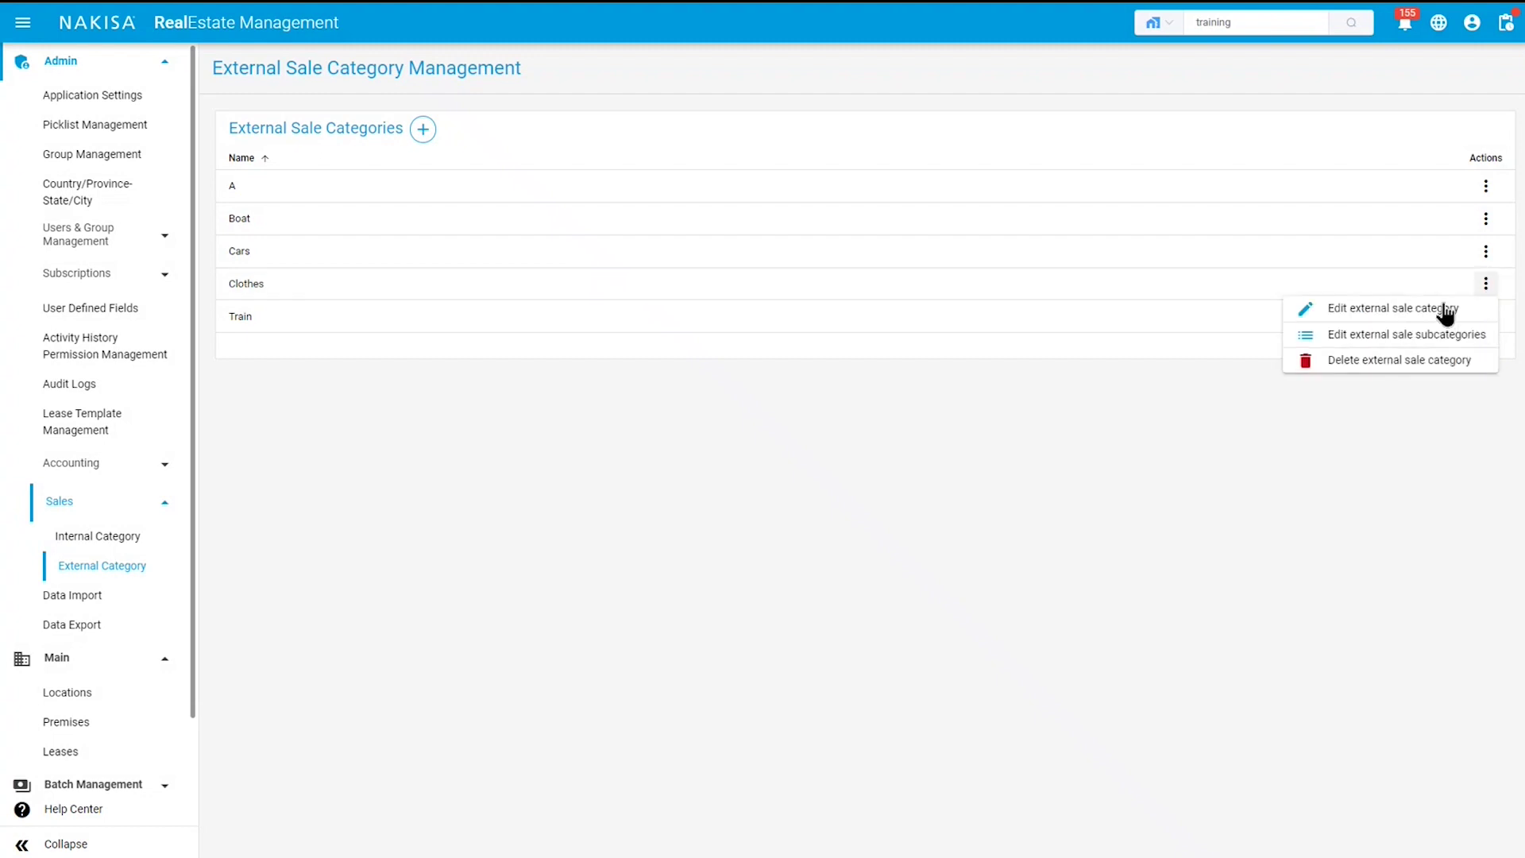
{"action": "left_click", "coordinate": [1392, 337]}
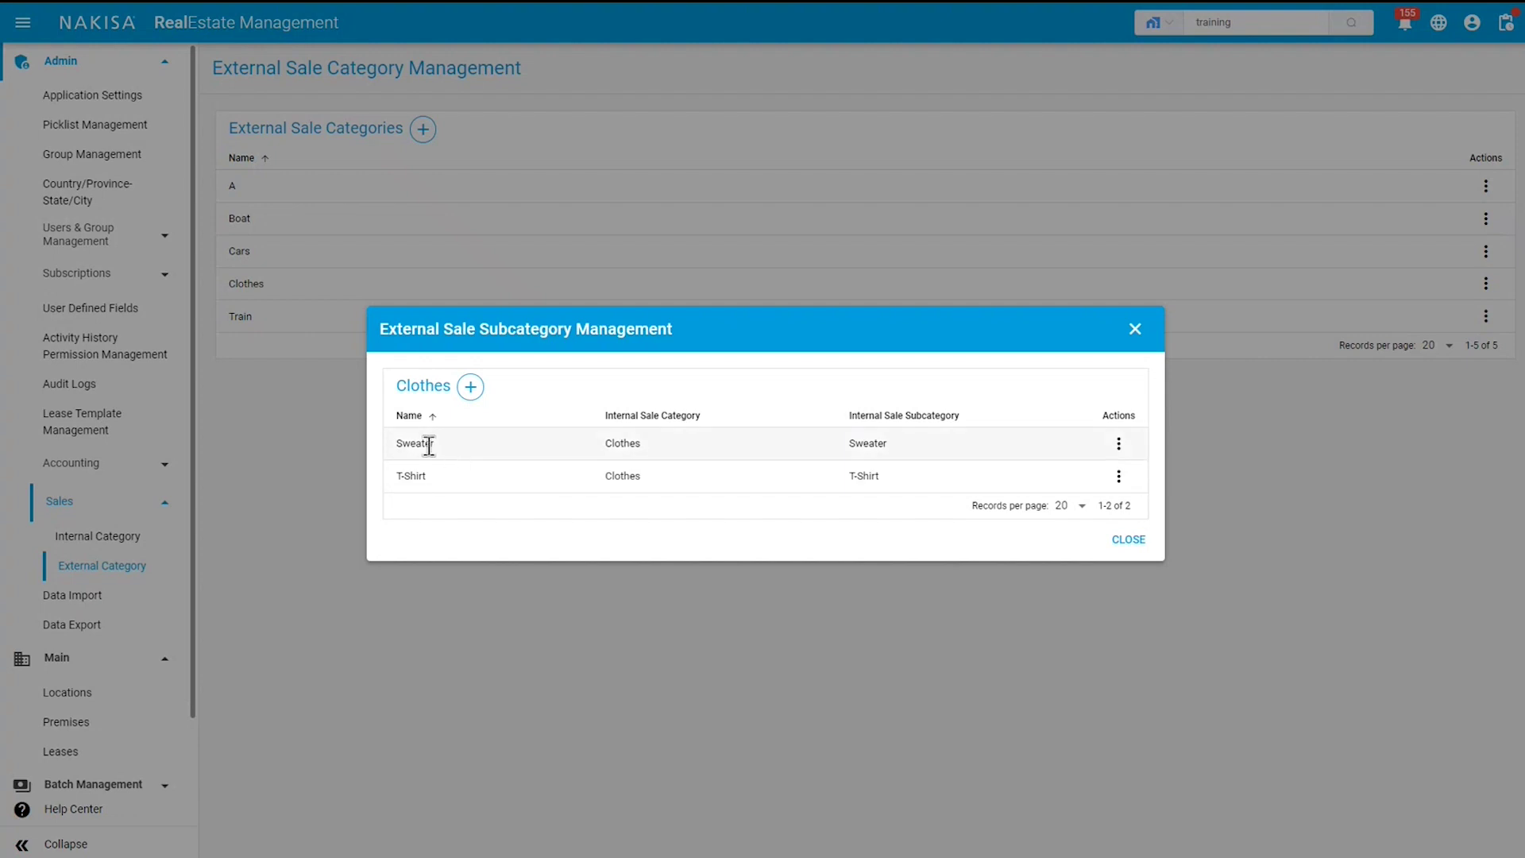
{"action": "left_click", "coordinate": [470, 387]}
{"action": "left_click", "coordinate": [497, 437]}
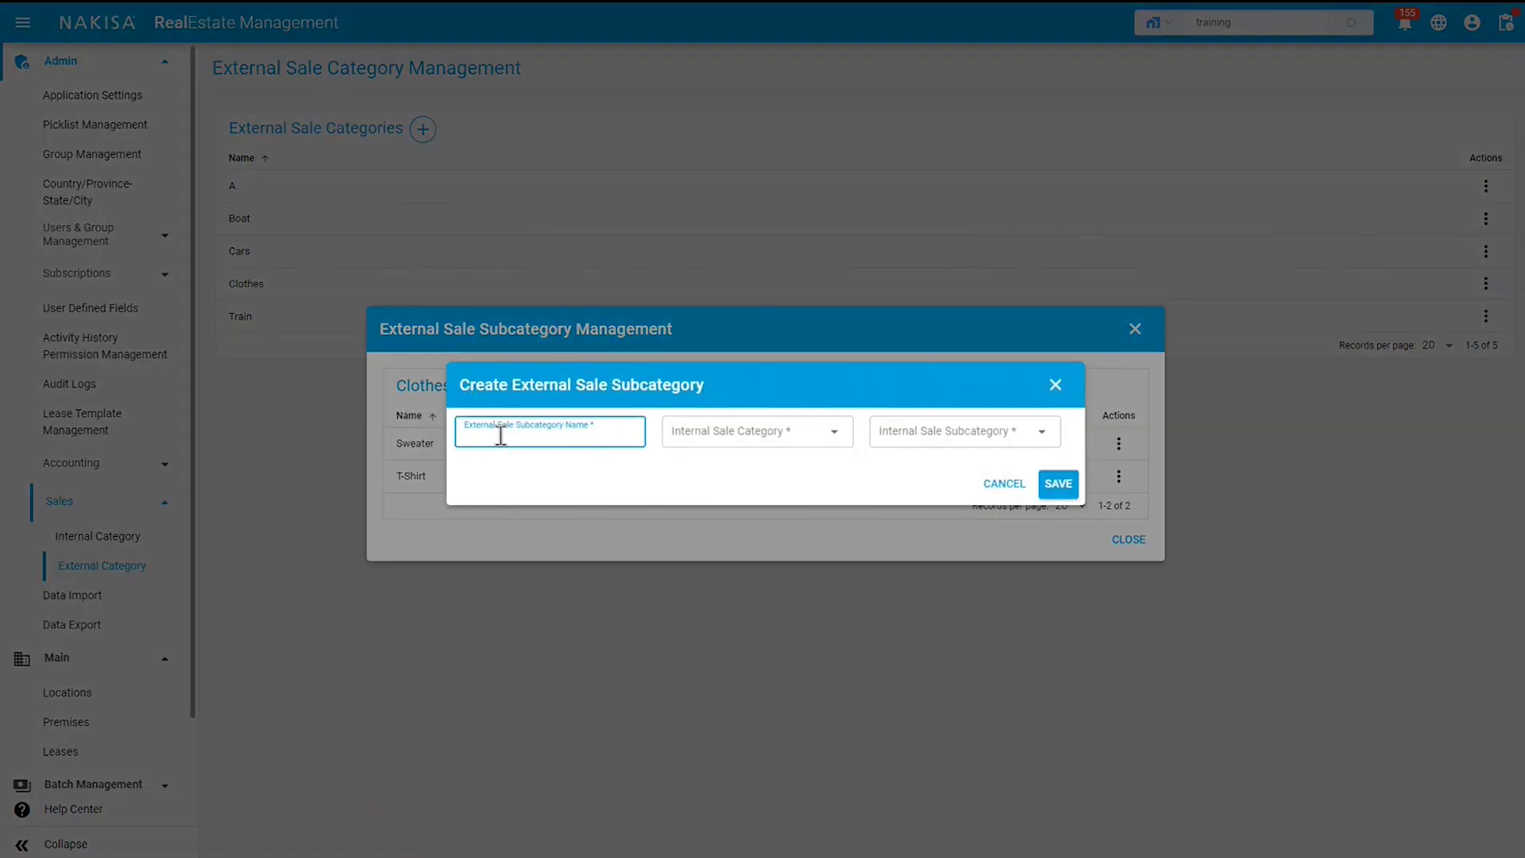
{"action": "left_click", "coordinate": [707, 437]}
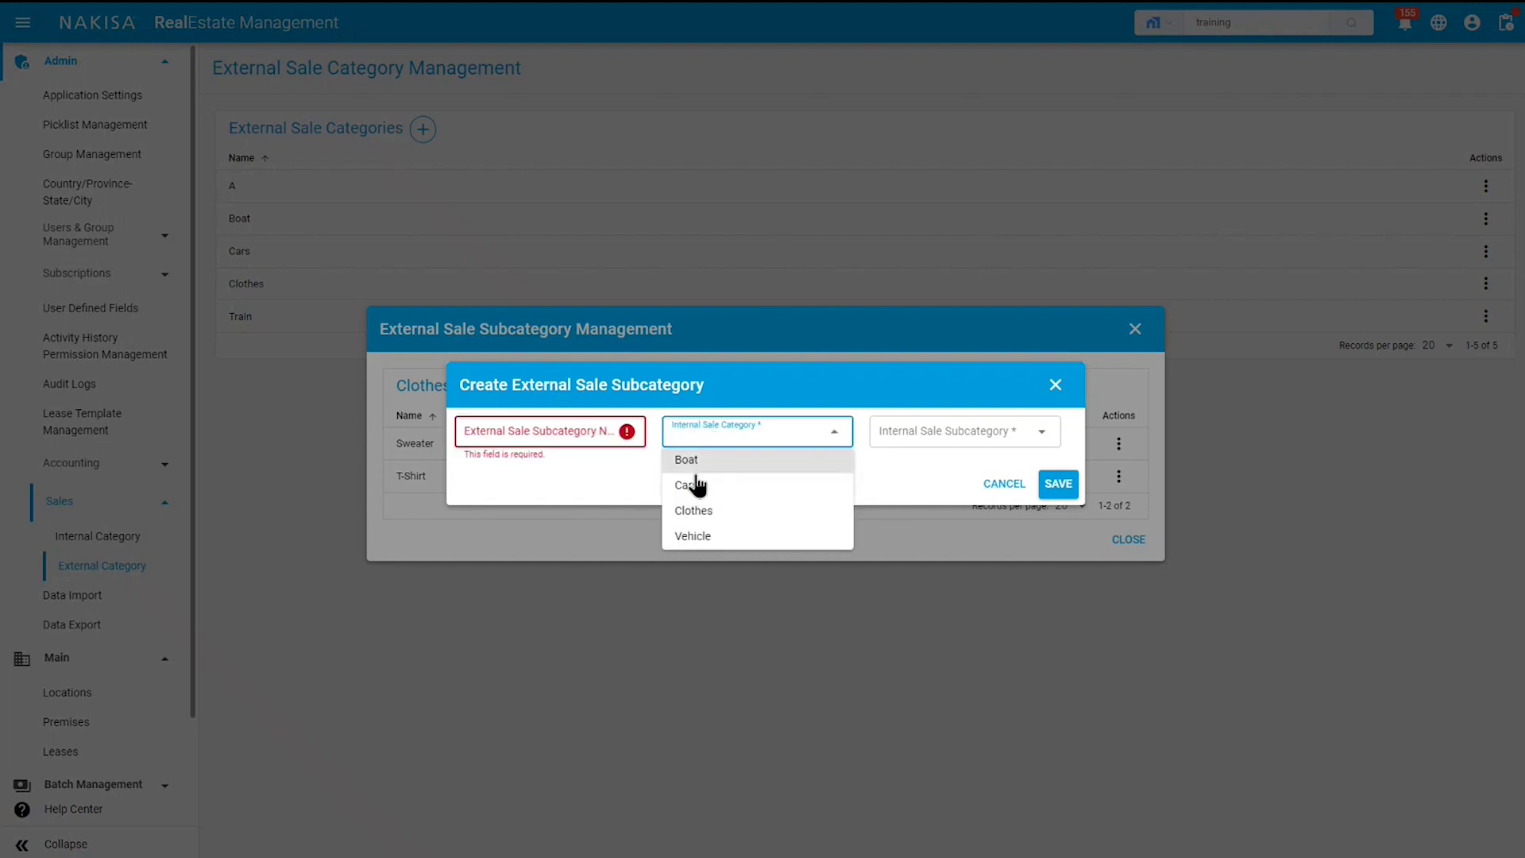
{"action": "left_click", "coordinate": [955, 443]}
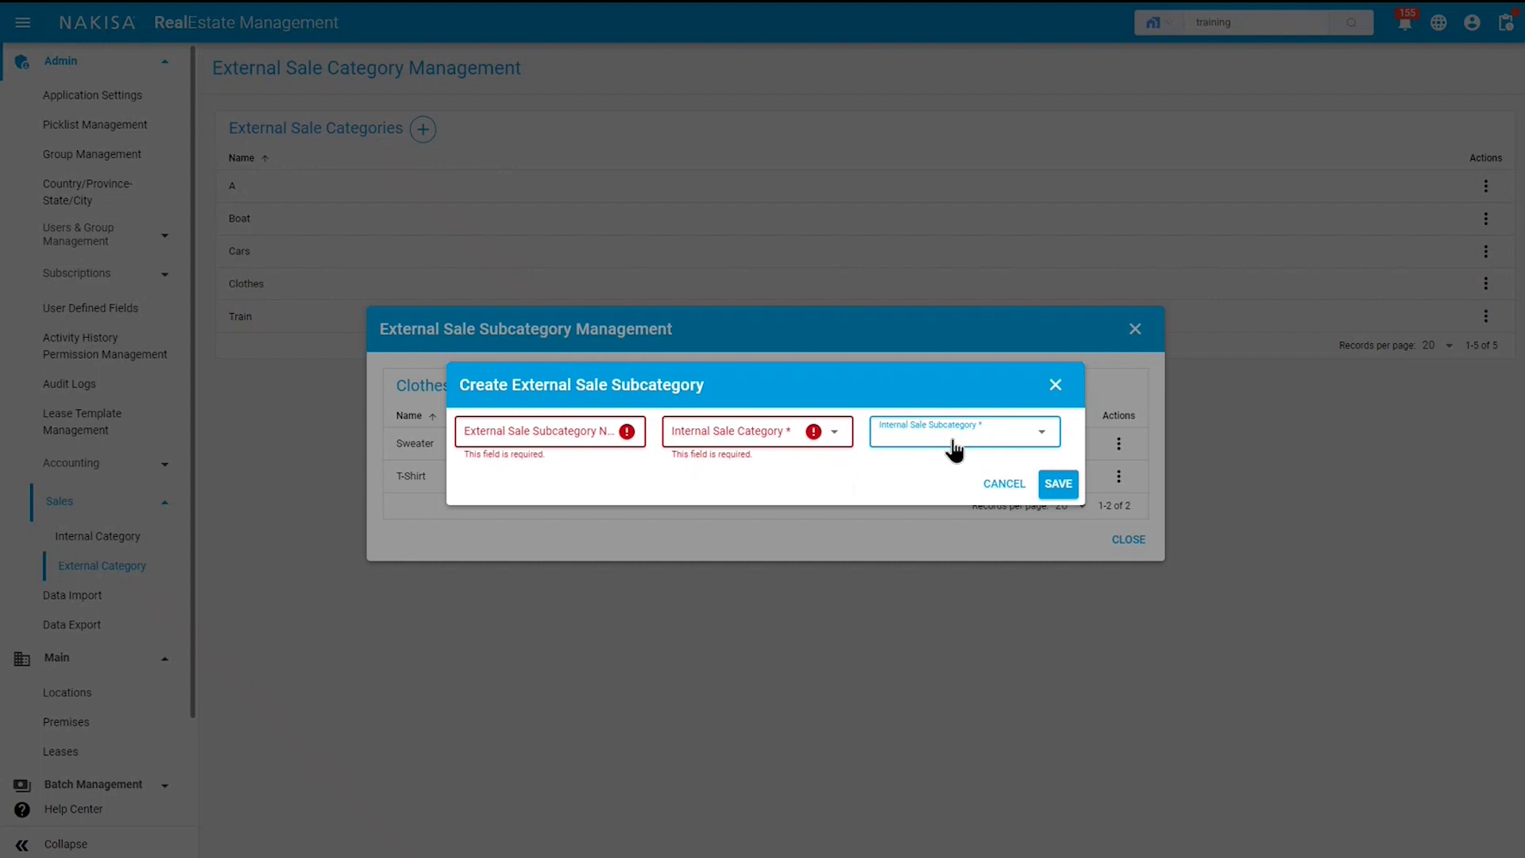
{"action": "left_click", "coordinate": [1055, 386]}
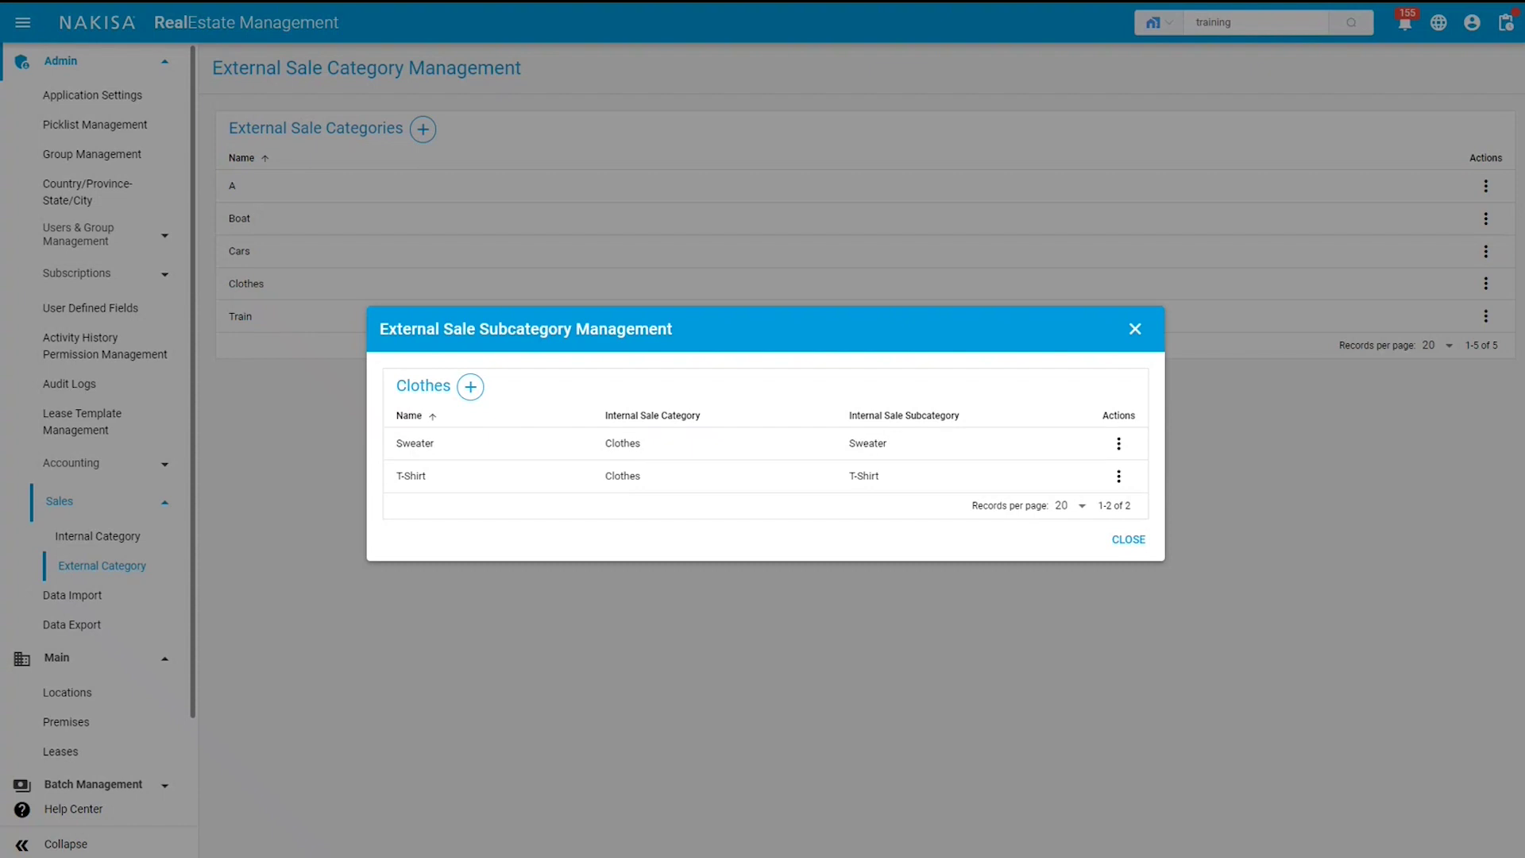
{"action": "left_click", "coordinate": [1129, 540]}
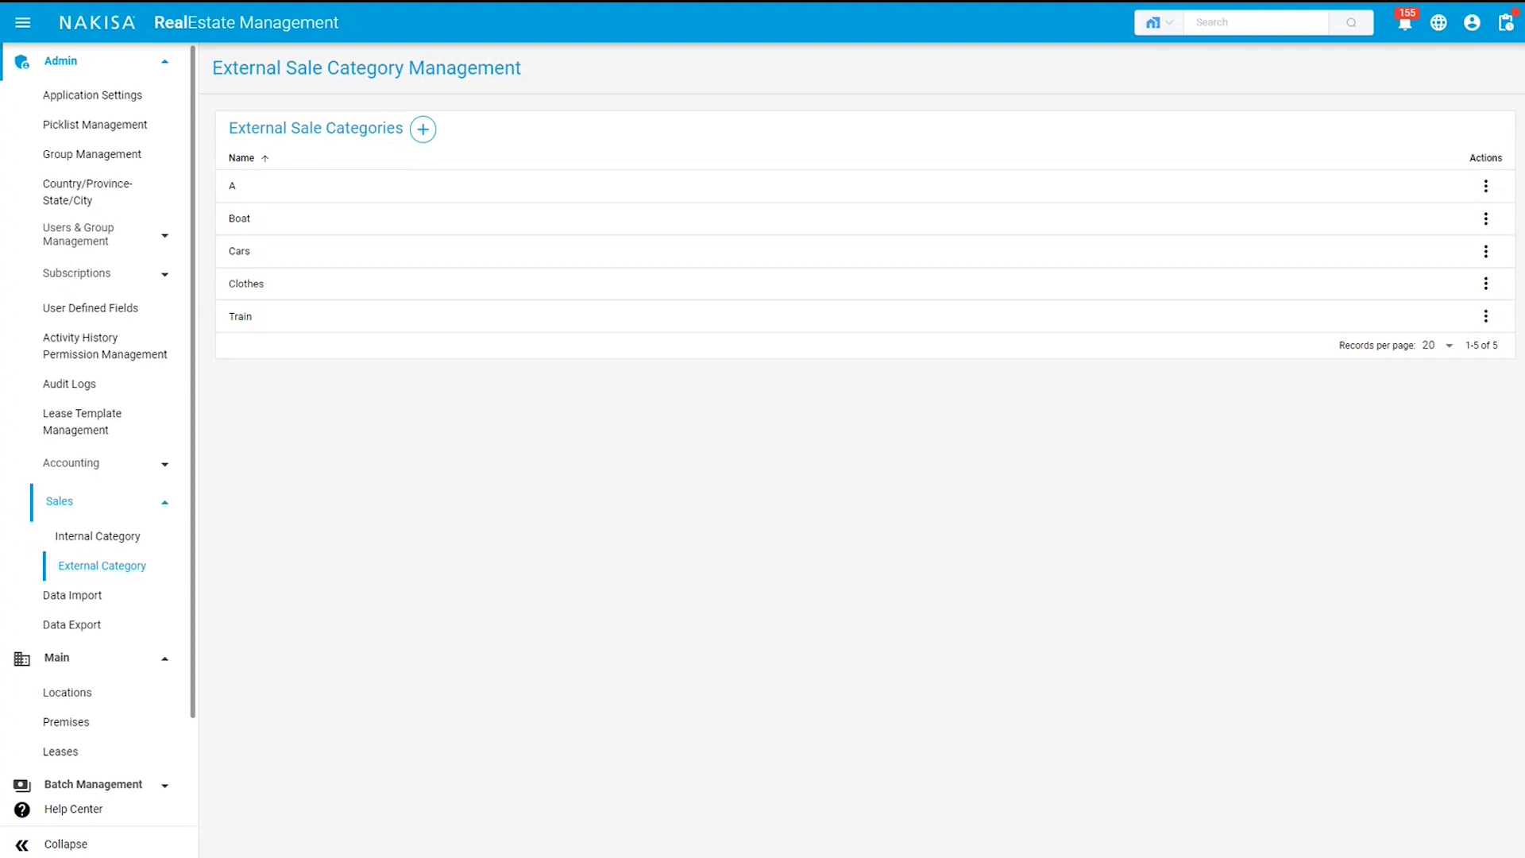
Step: Open the premises from the newest reminder notification and show its sales records
{"action": "left_click", "coordinate": [1403, 27]}
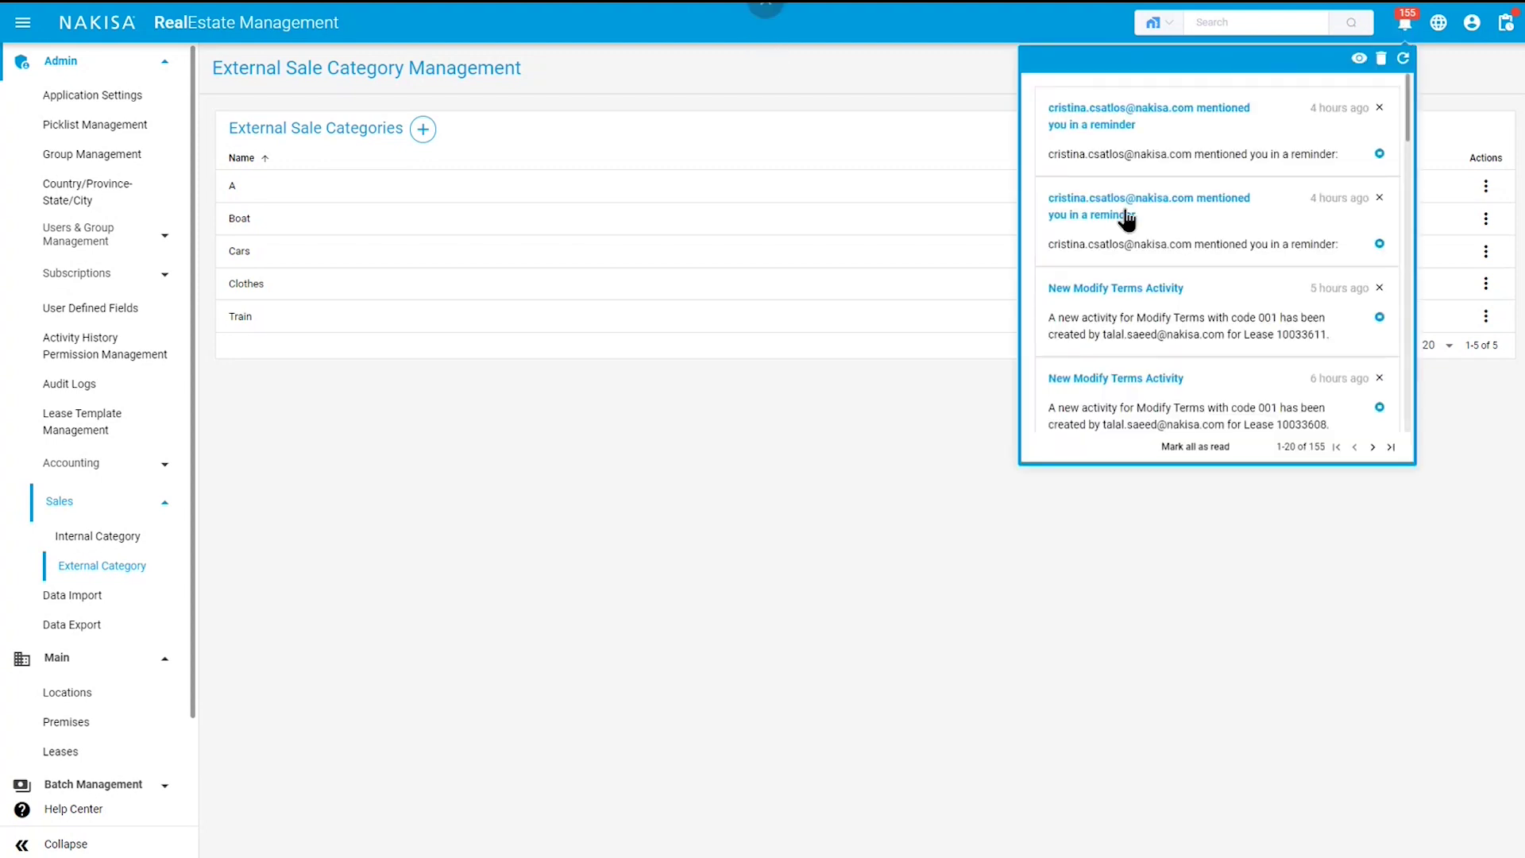
{"action": "left_click", "coordinate": [1176, 150]}
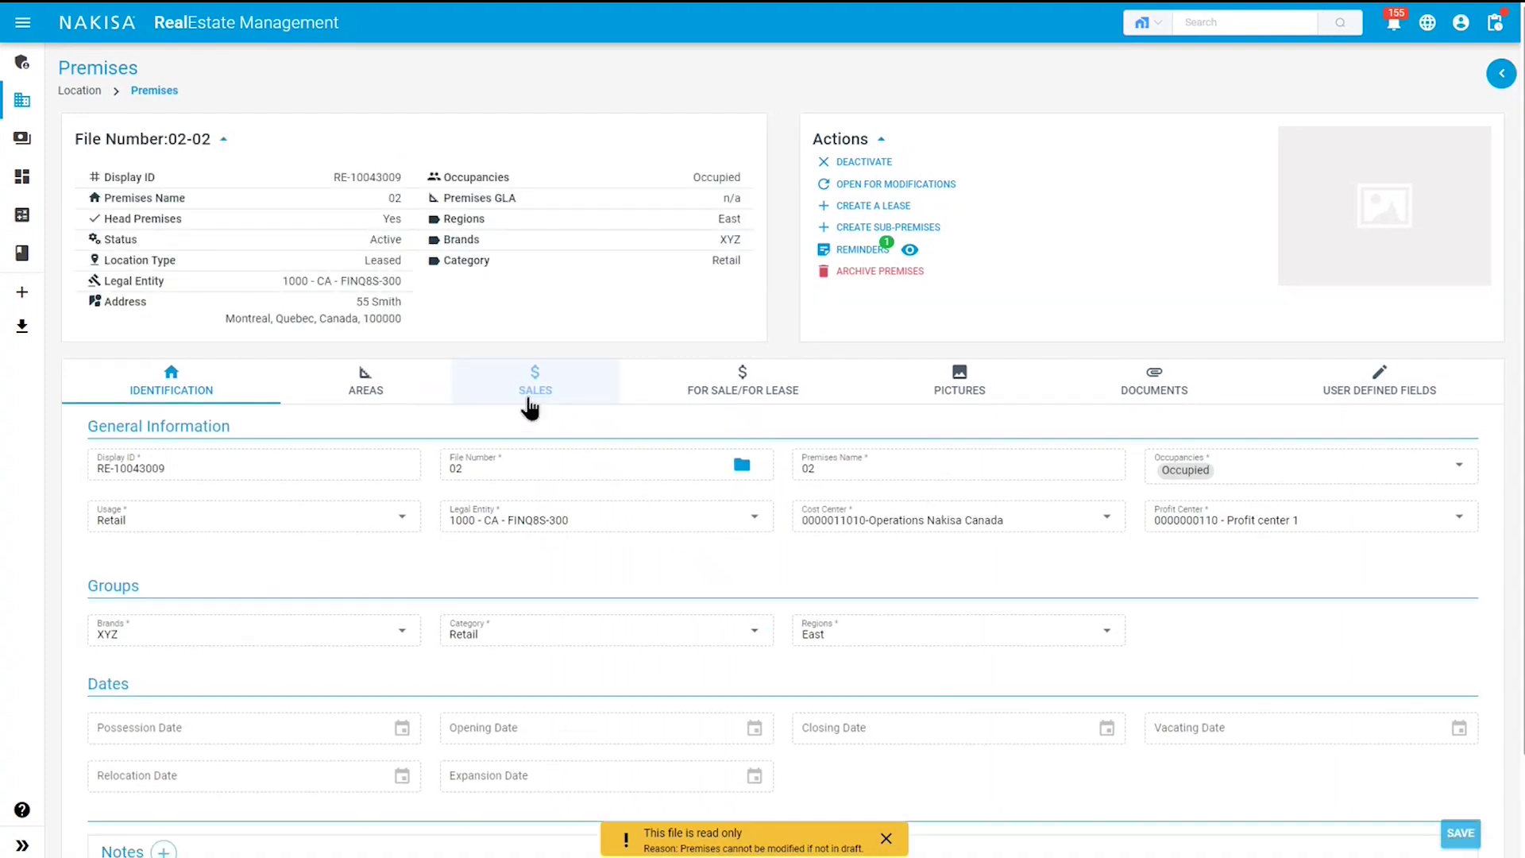
{"action": "left_click", "coordinate": [528, 395]}
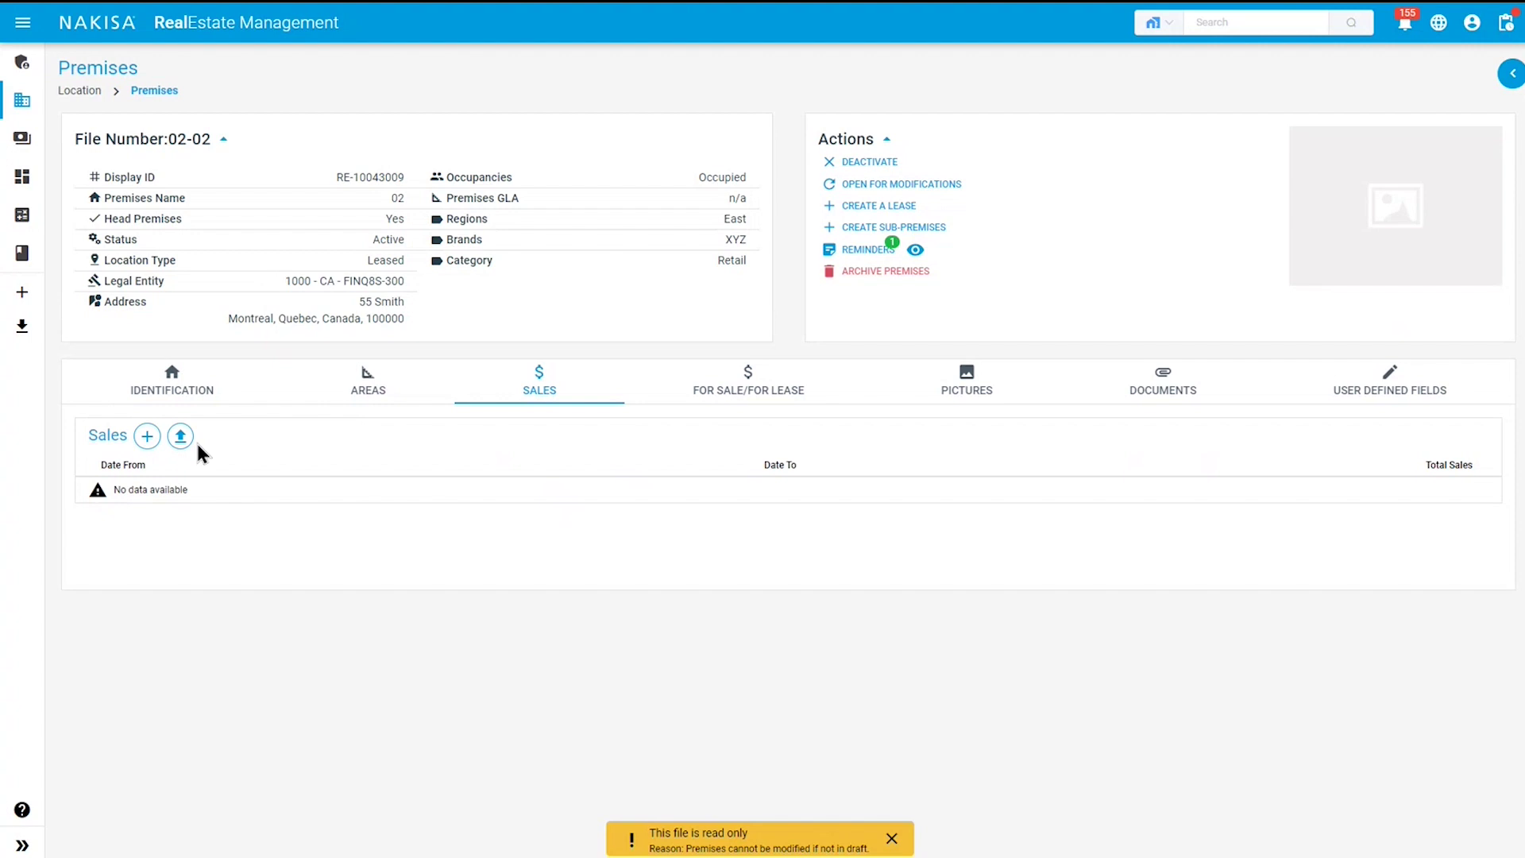
Step: Start a new sale with external category Clothes, subcategory T-Shirt and total sales of 50,000.00
{"action": "left_click", "coordinate": [147, 438]}
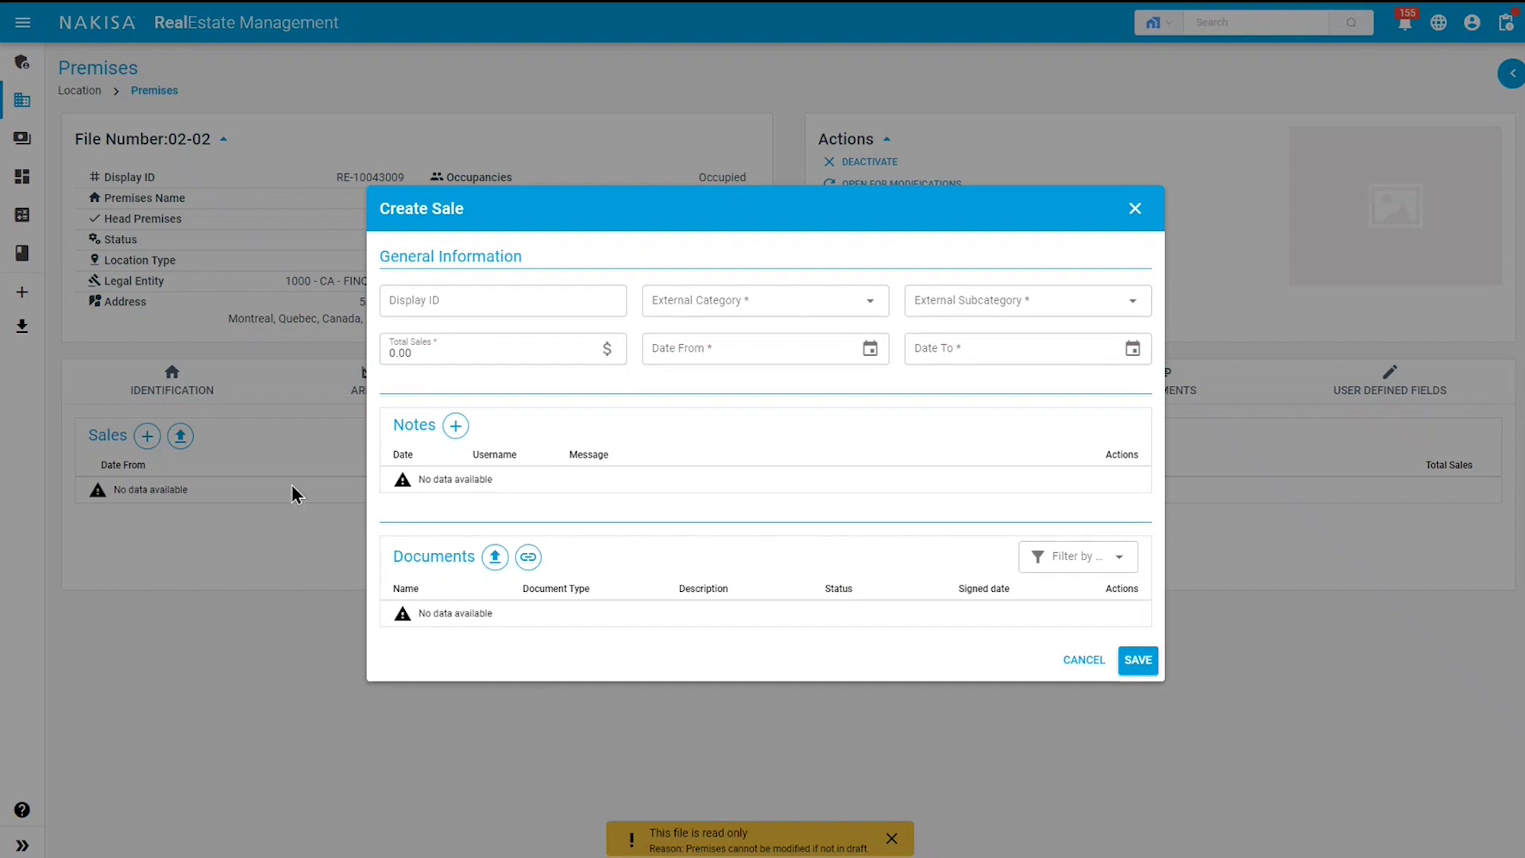
{"action": "left_click", "coordinate": [764, 302]}
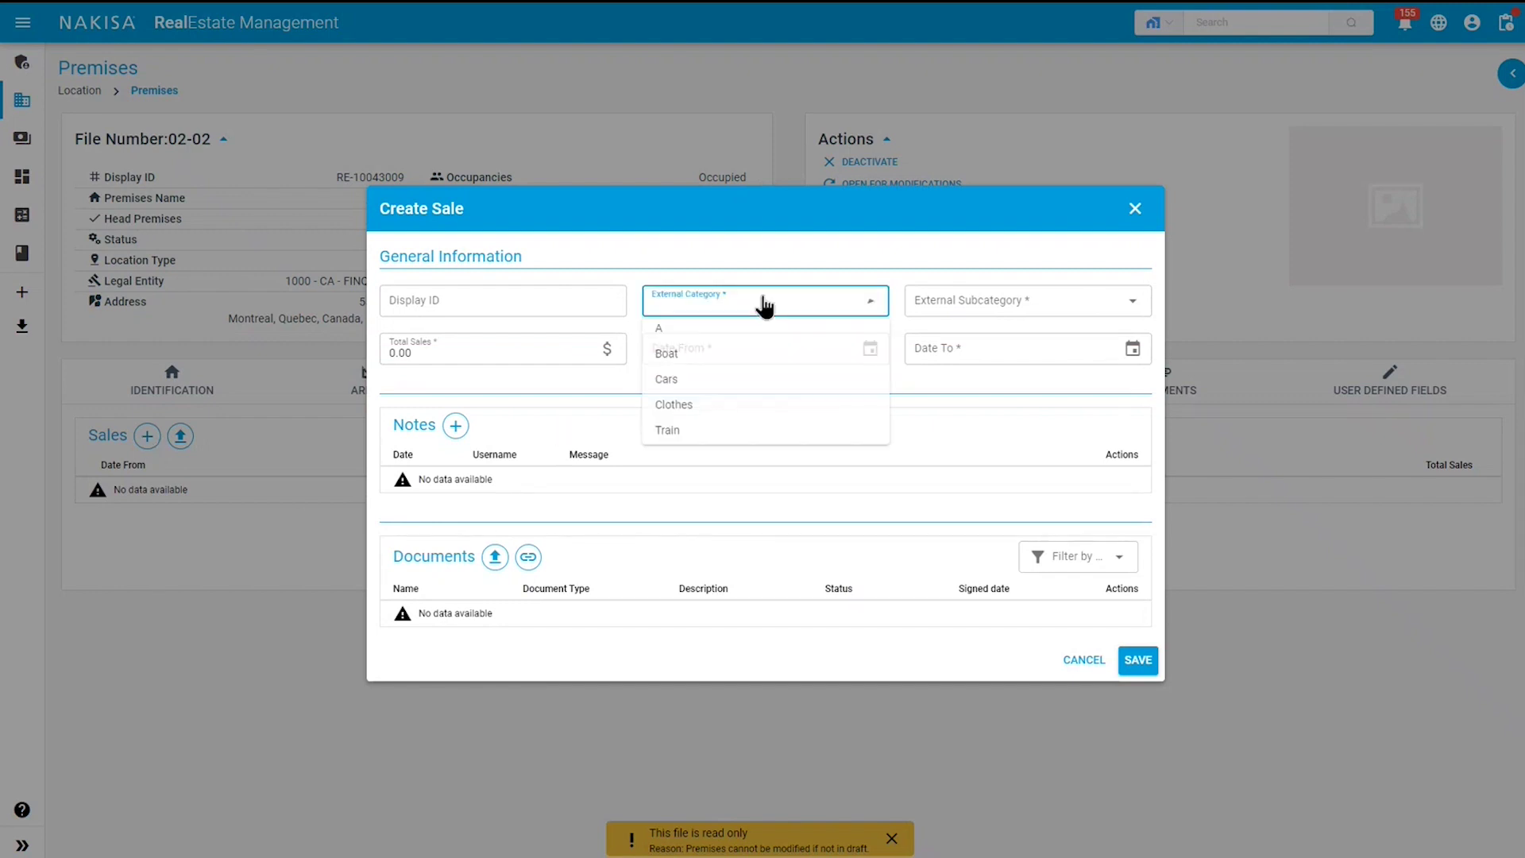
{"action": "left_click", "coordinate": [697, 405]}
{"action": "left_click", "coordinate": [1006, 308]}
{"action": "left_click", "coordinate": [927, 355]}
{"action": "left_click", "coordinate": [475, 352]}
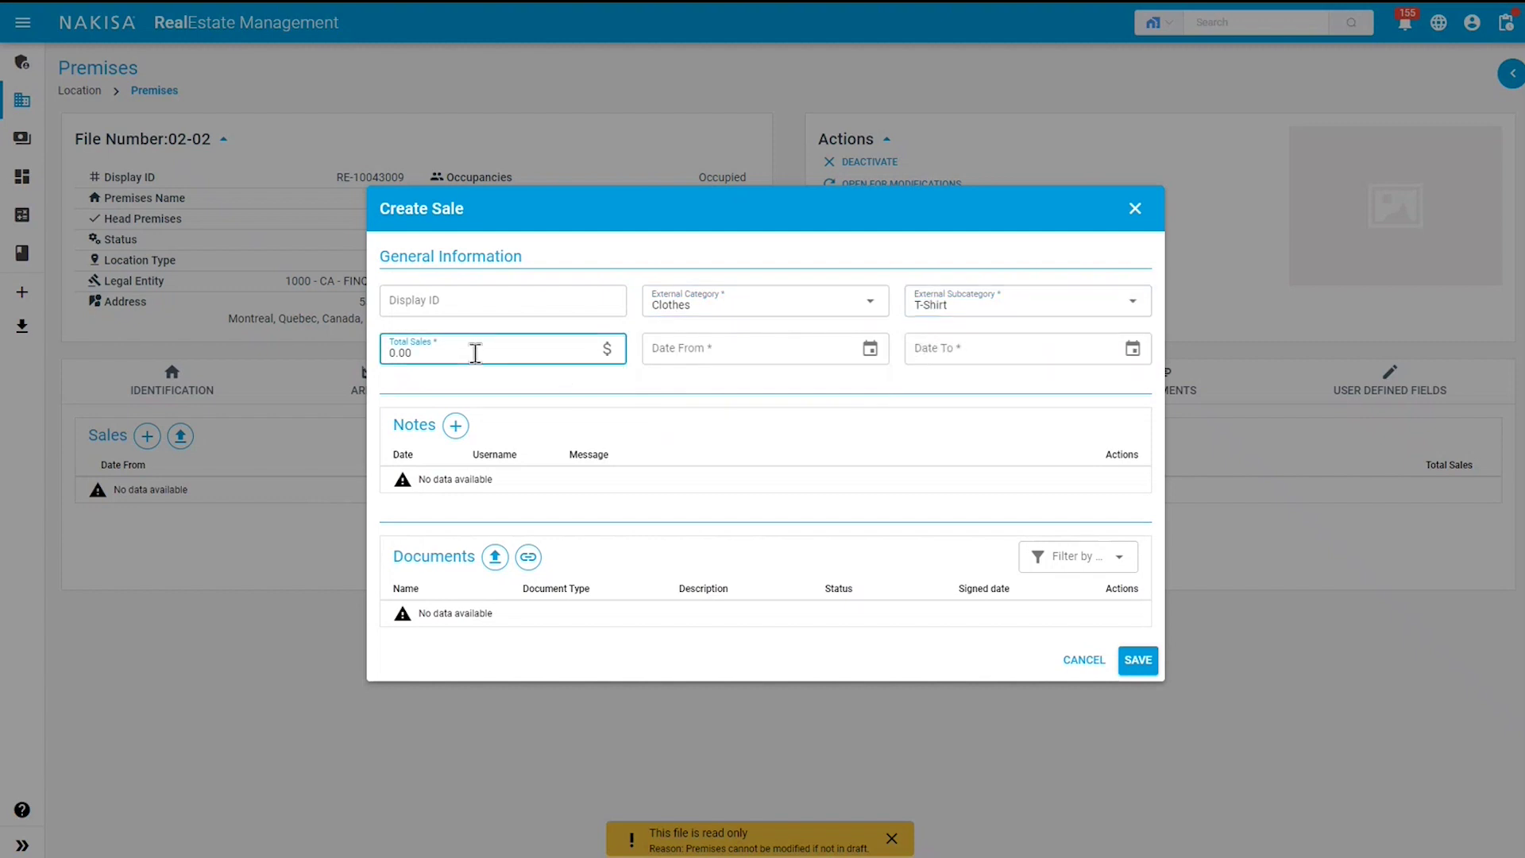
{"action": "type", "text": "50,000.00"}
Step: Set the T-Shirt sale's period from 2020-01-01 to 2020-12-31 and save it
{"action": "left_click", "coordinate": [671, 343]}
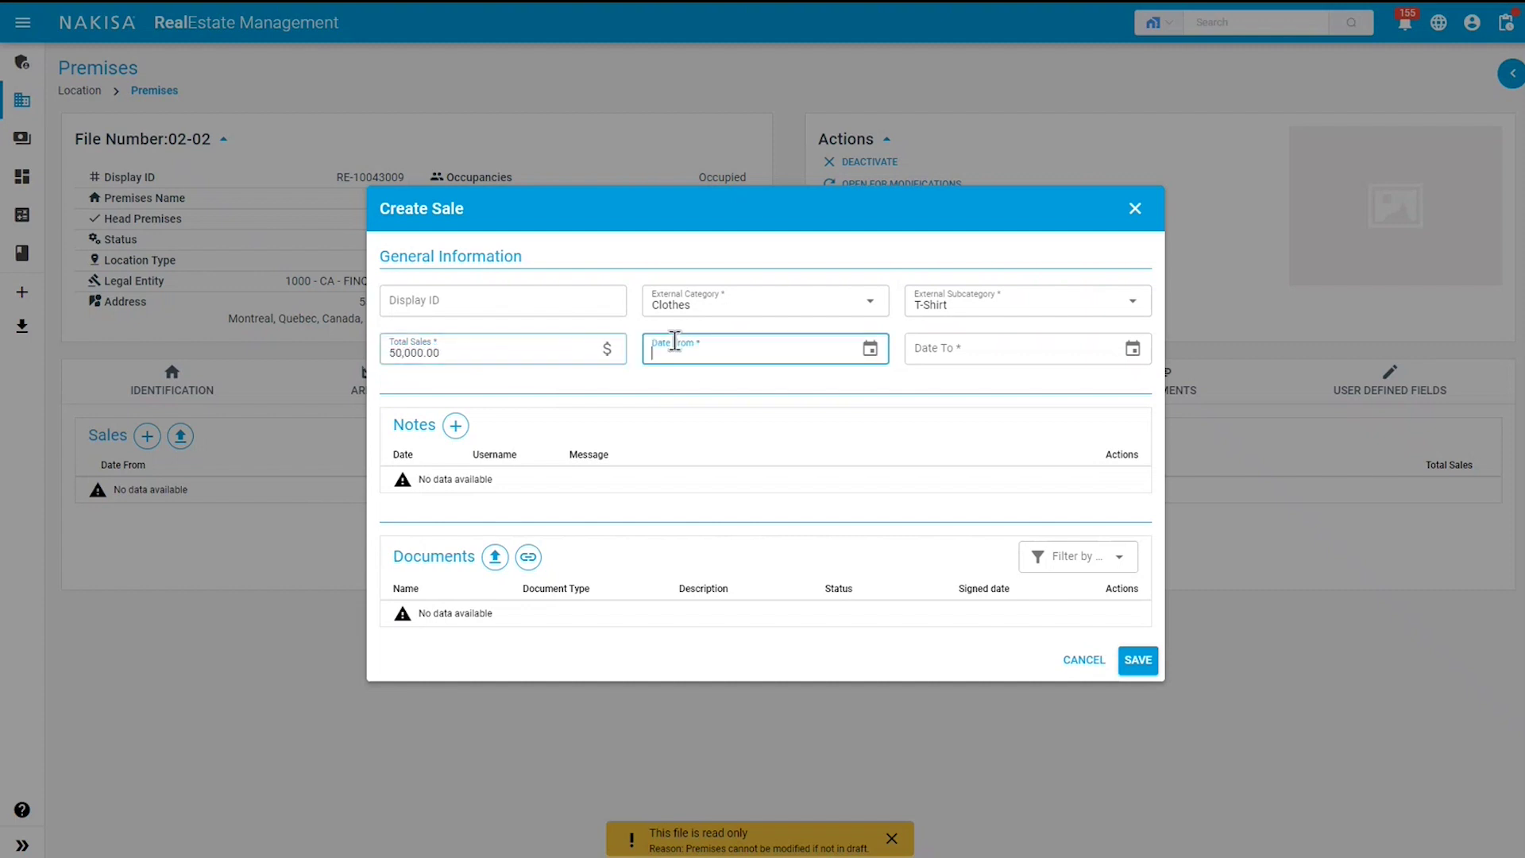
{"action": "type", "text": "2020-01-01"}
{"action": "key", "text": "Tab"}
{"action": "type", "text": "2020-12-31"}
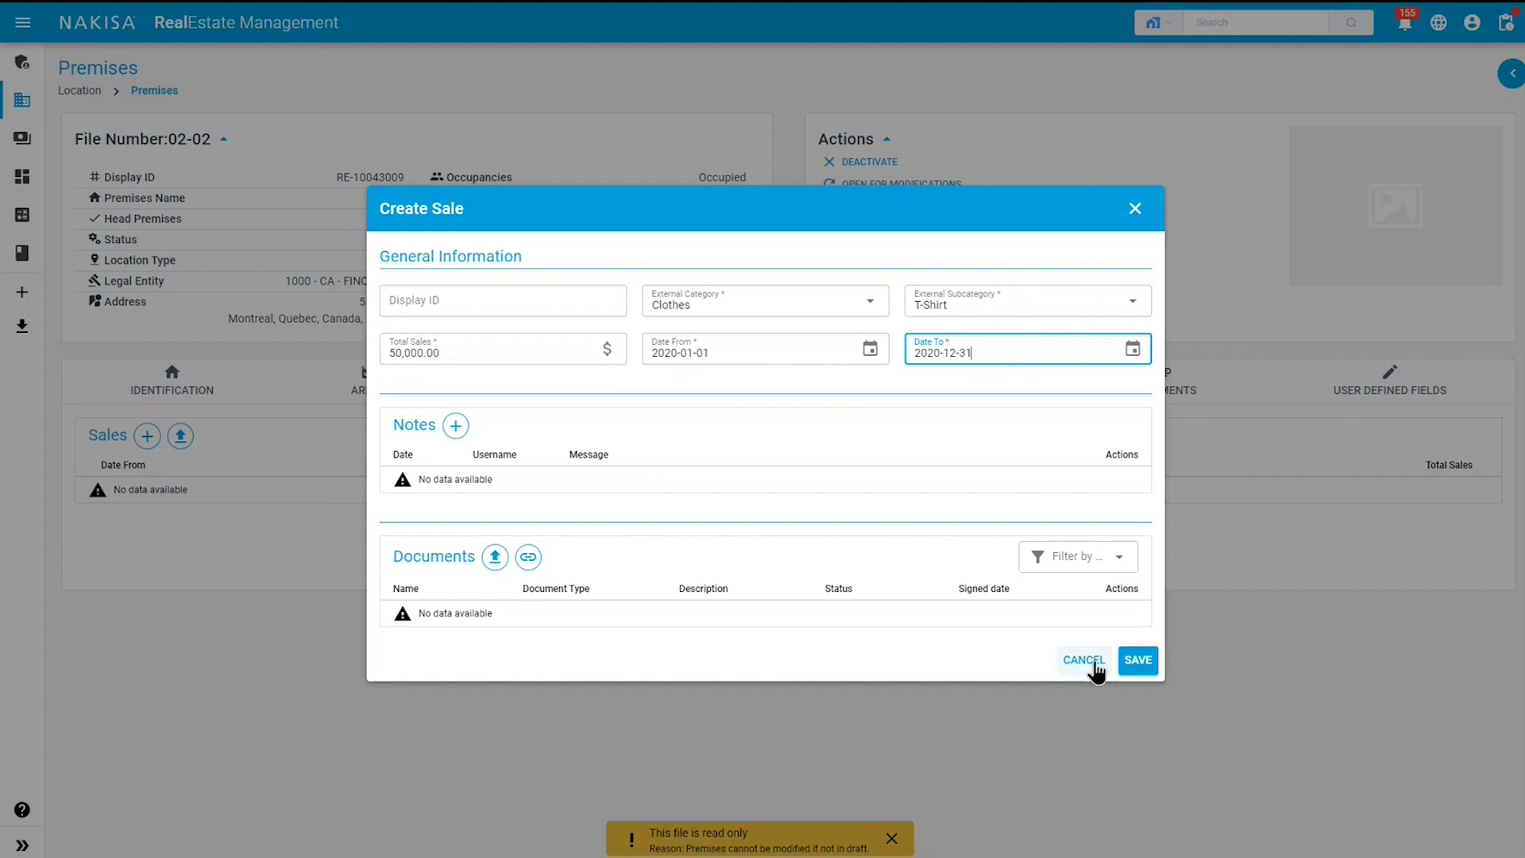
{"action": "left_click", "coordinate": [1141, 667]}
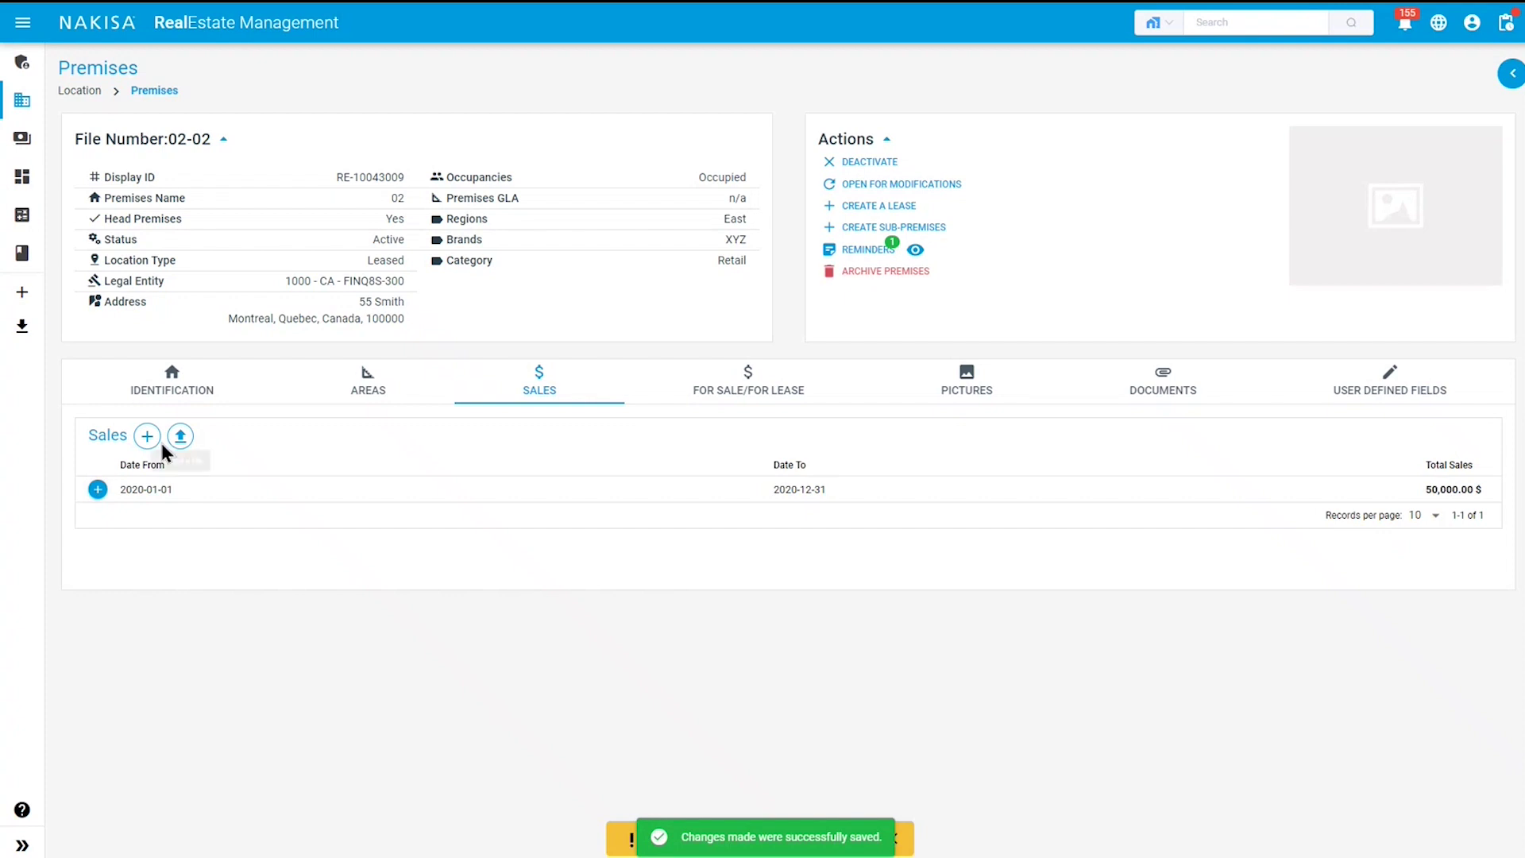
Step: Start another sale with external category Clothes, subcategory Sweater and total sales of 60,000.00
{"action": "left_click", "coordinate": [147, 437]}
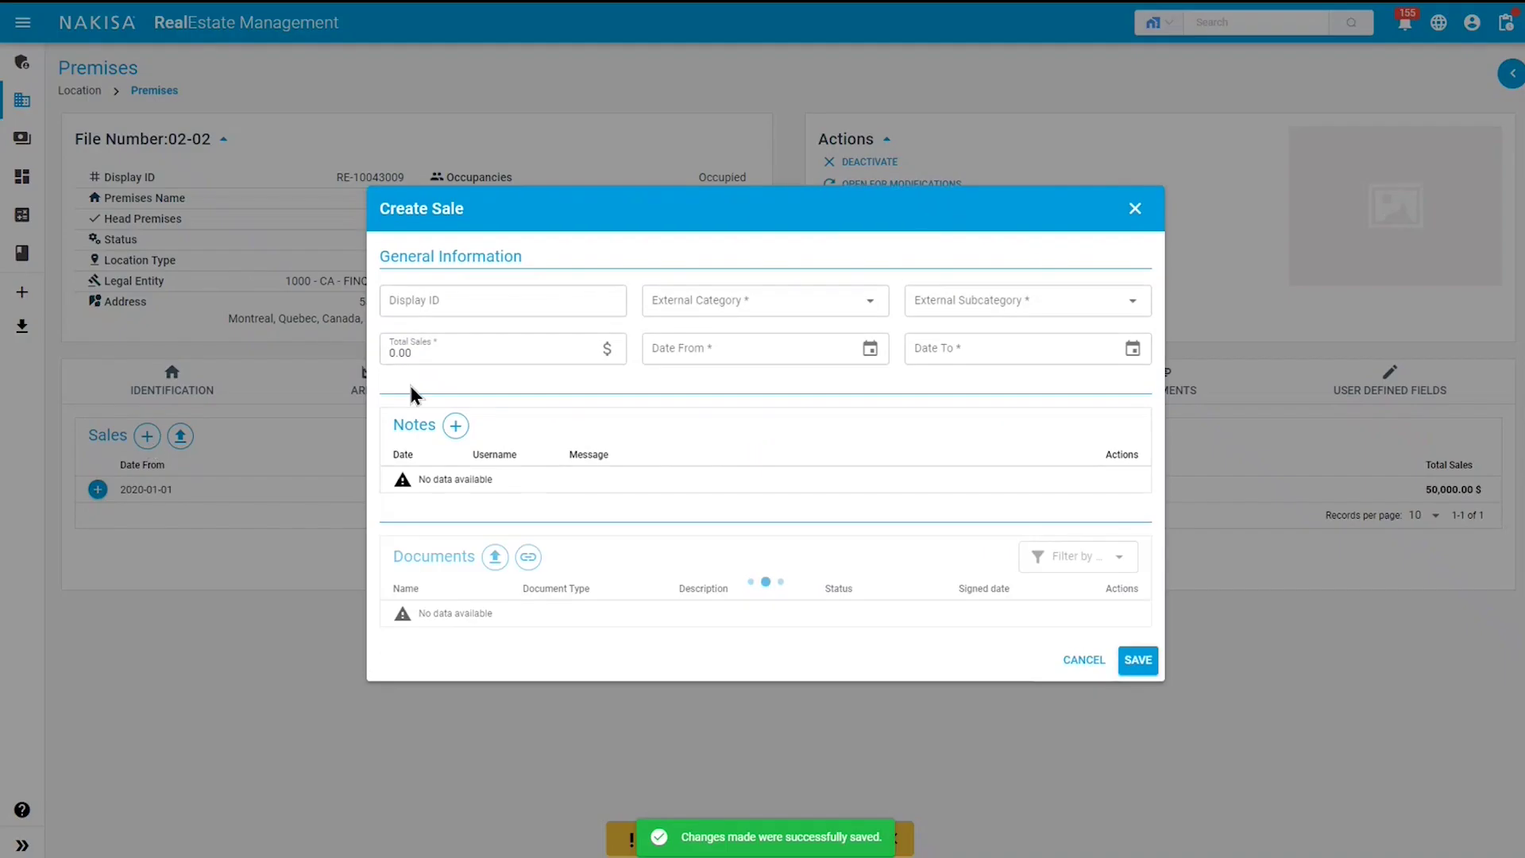
{"action": "left_click", "coordinate": [704, 305]}
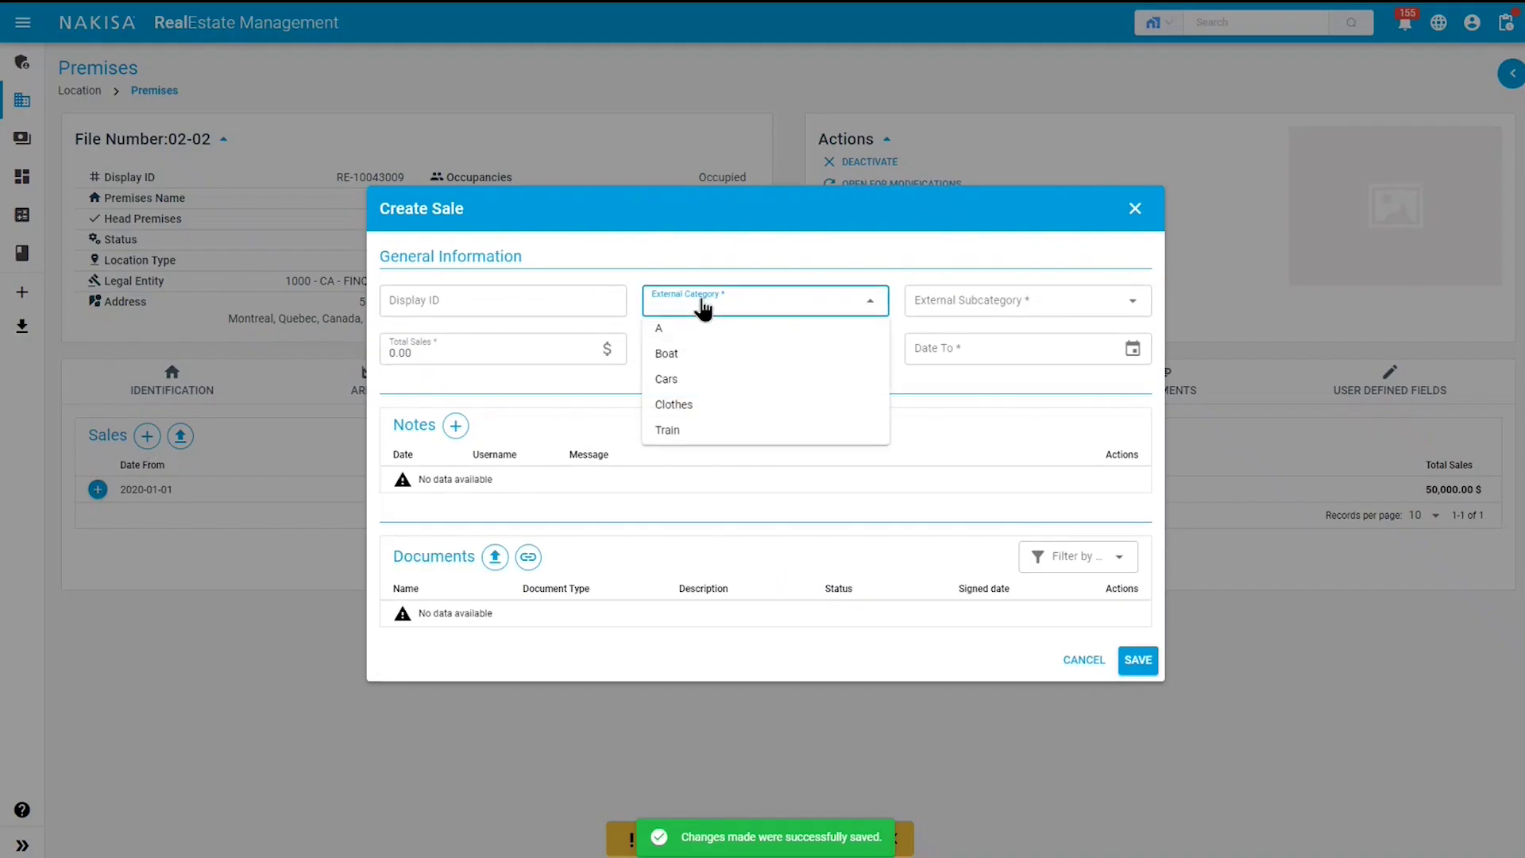
{"action": "left_click", "coordinate": [699, 406]}
{"action": "left_click", "coordinate": [975, 305]}
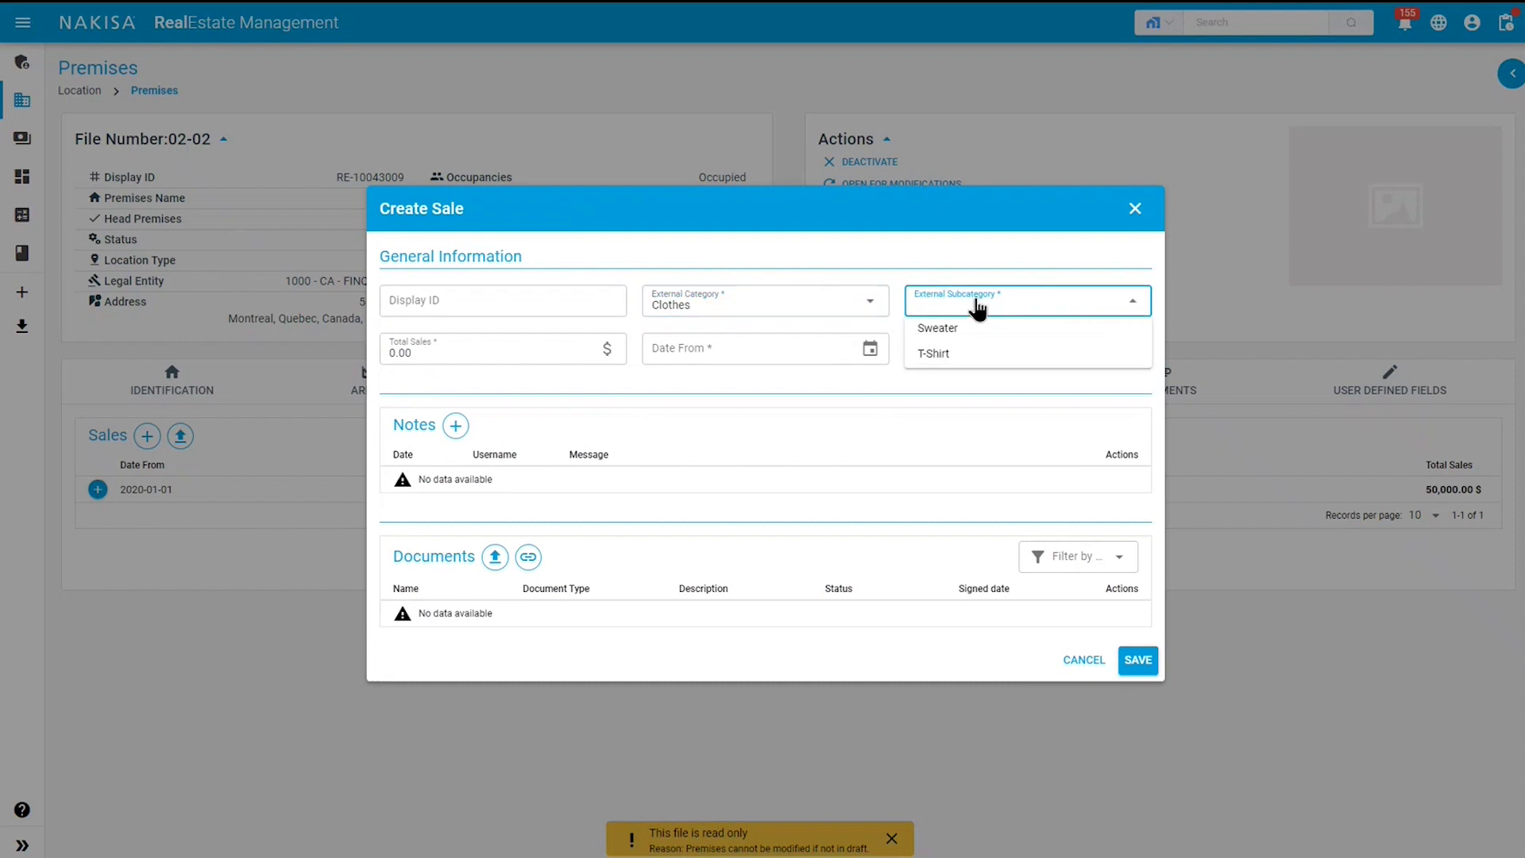
{"action": "left_click", "coordinate": [955, 333]}
{"action": "left_click", "coordinate": [455, 350]}
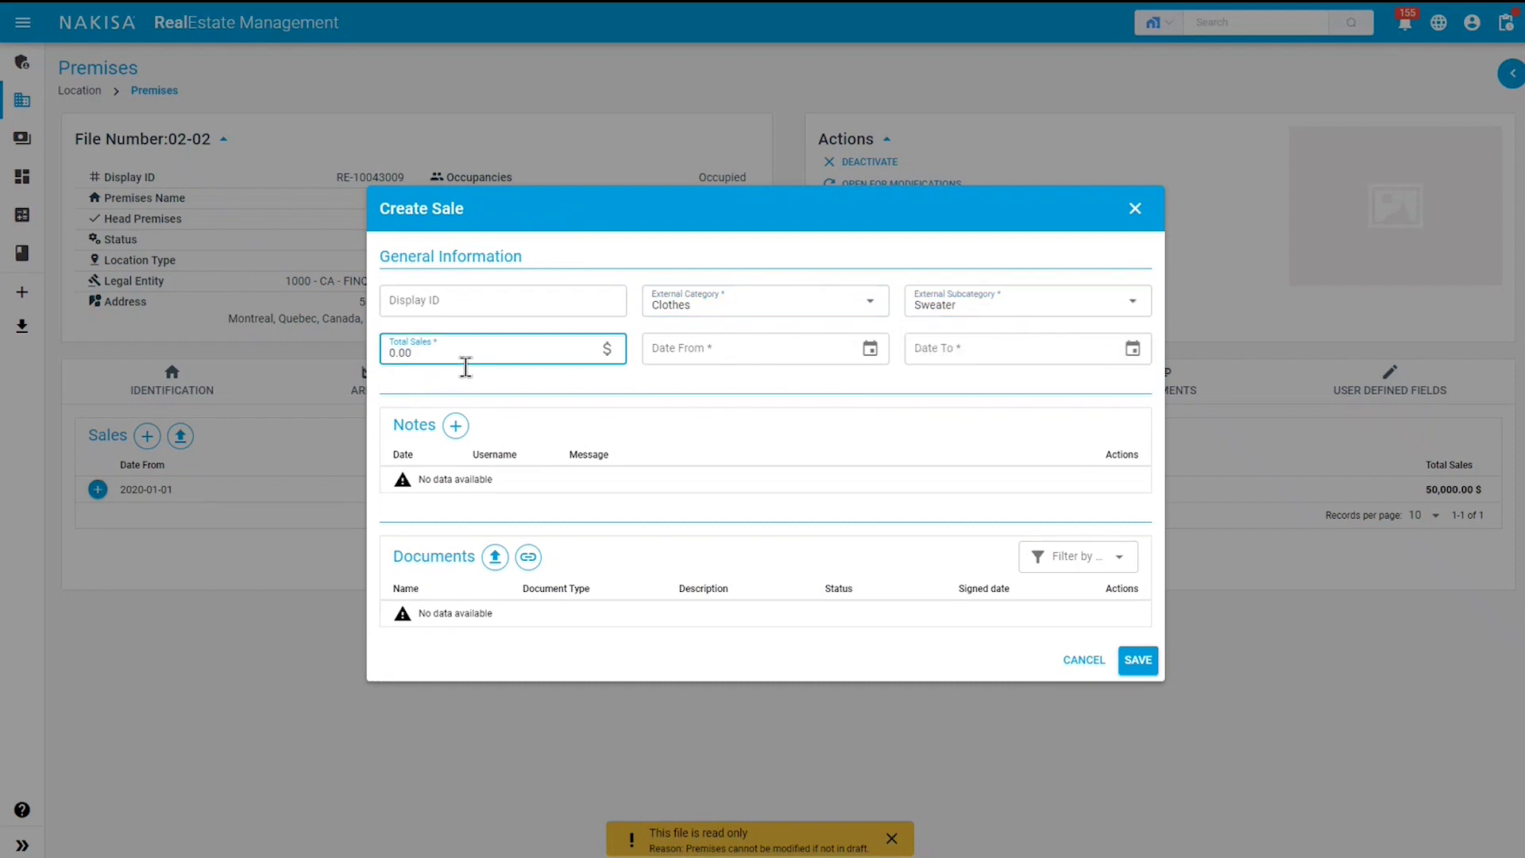
{"action": "type", "text": "60,000"}
Step: Set the Sweater sale's period from 2020-01-01 to 2020-12-31, save it and expand that period's sales breakdown
{"action": "left_click", "coordinate": [698, 353]}
{"action": "type", "text": "20"}
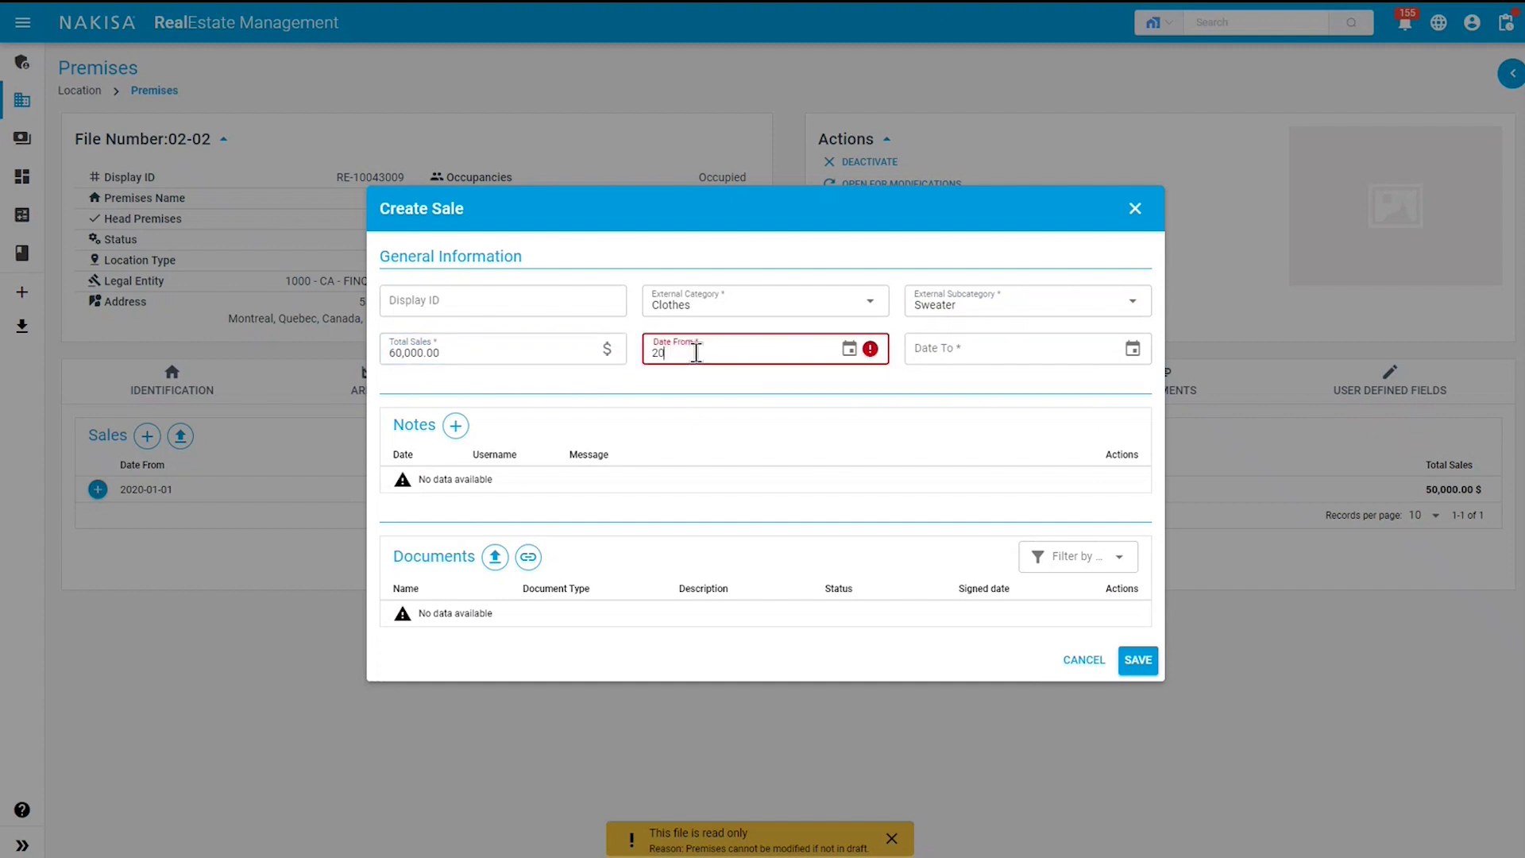
{"action": "type", "text": "20-01-01"}
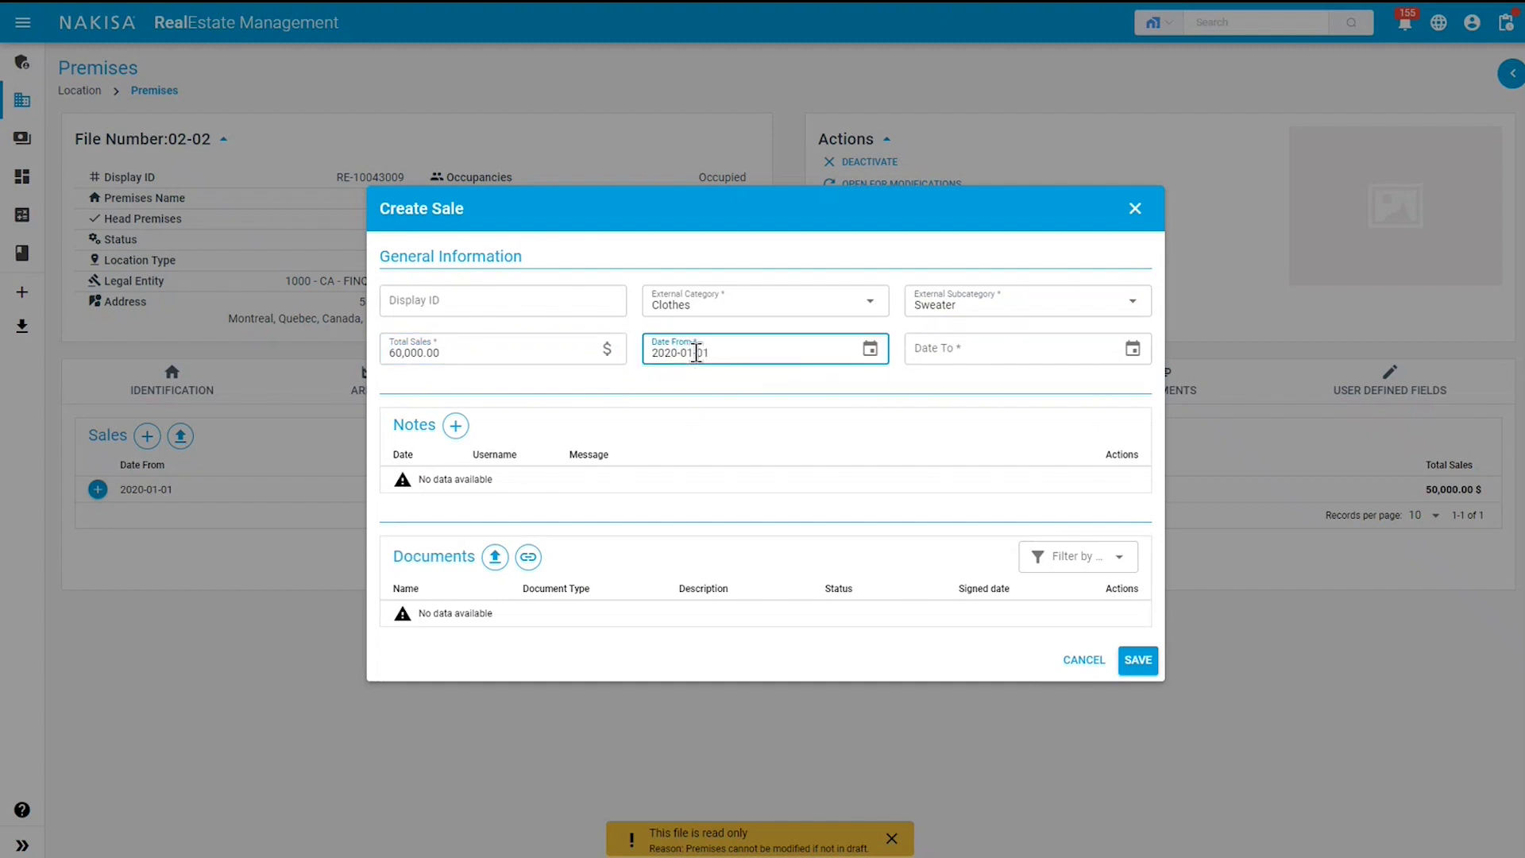
{"action": "key", "text": "Tab"}
{"action": "type", "text": "2020-12-31"}
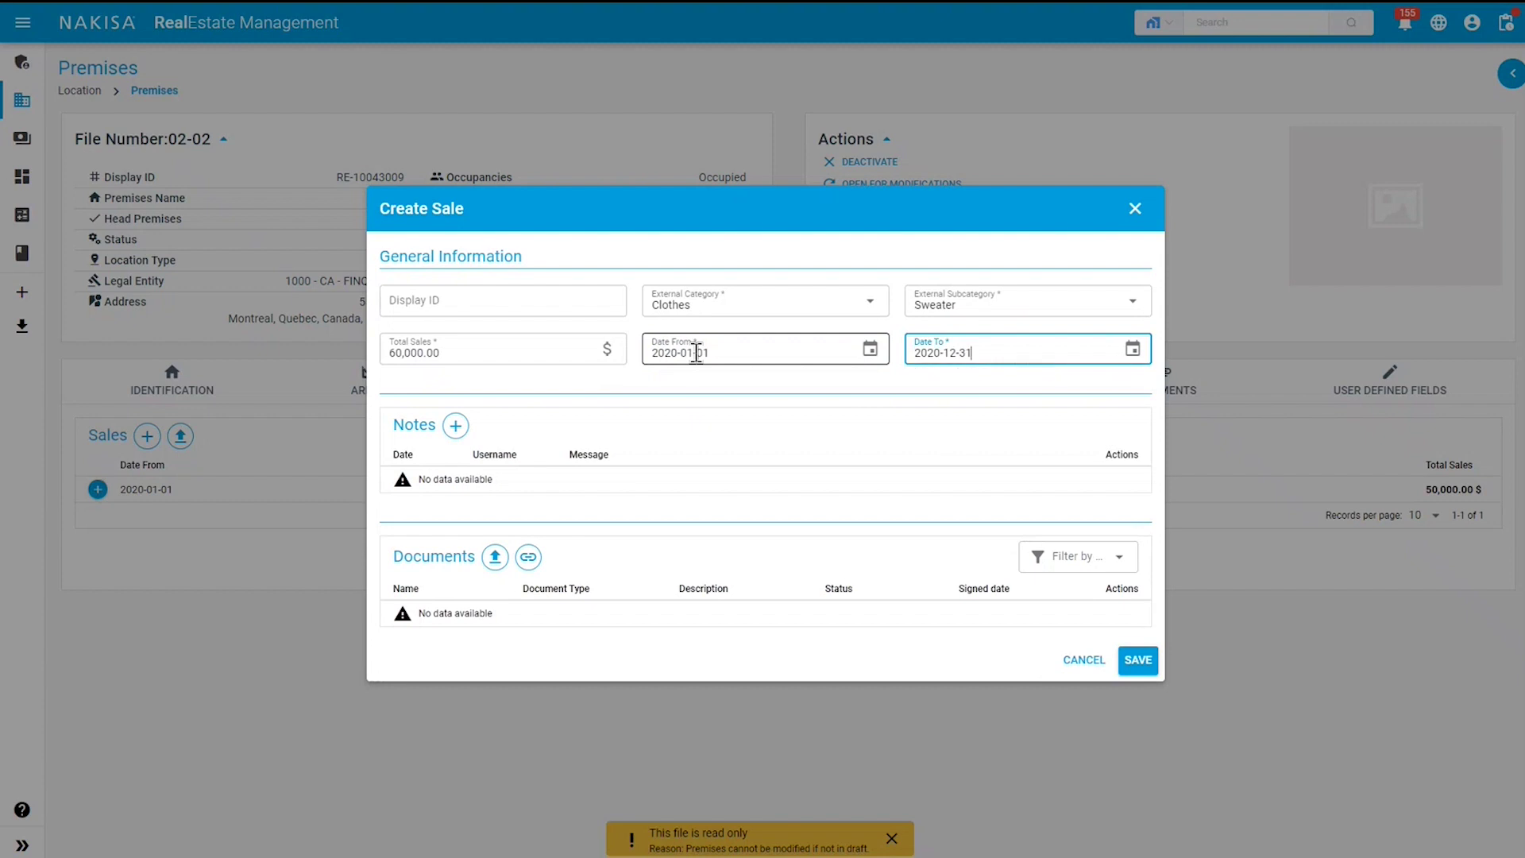
{"action": "left_click", "coordinate": [1134, 664]}
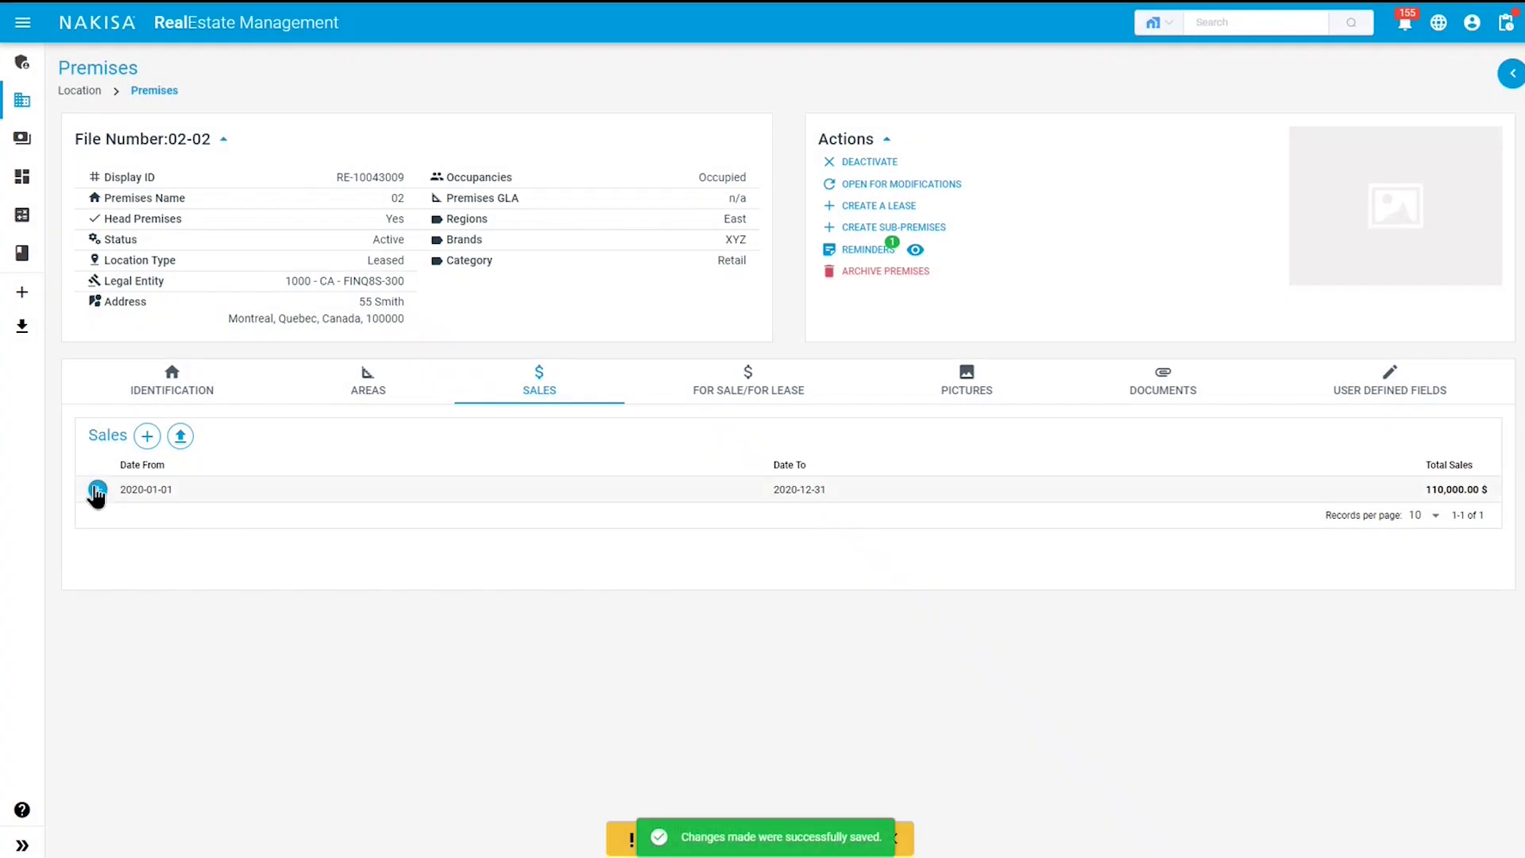
{"action": "left_click", "coordinate": [97, 490]}
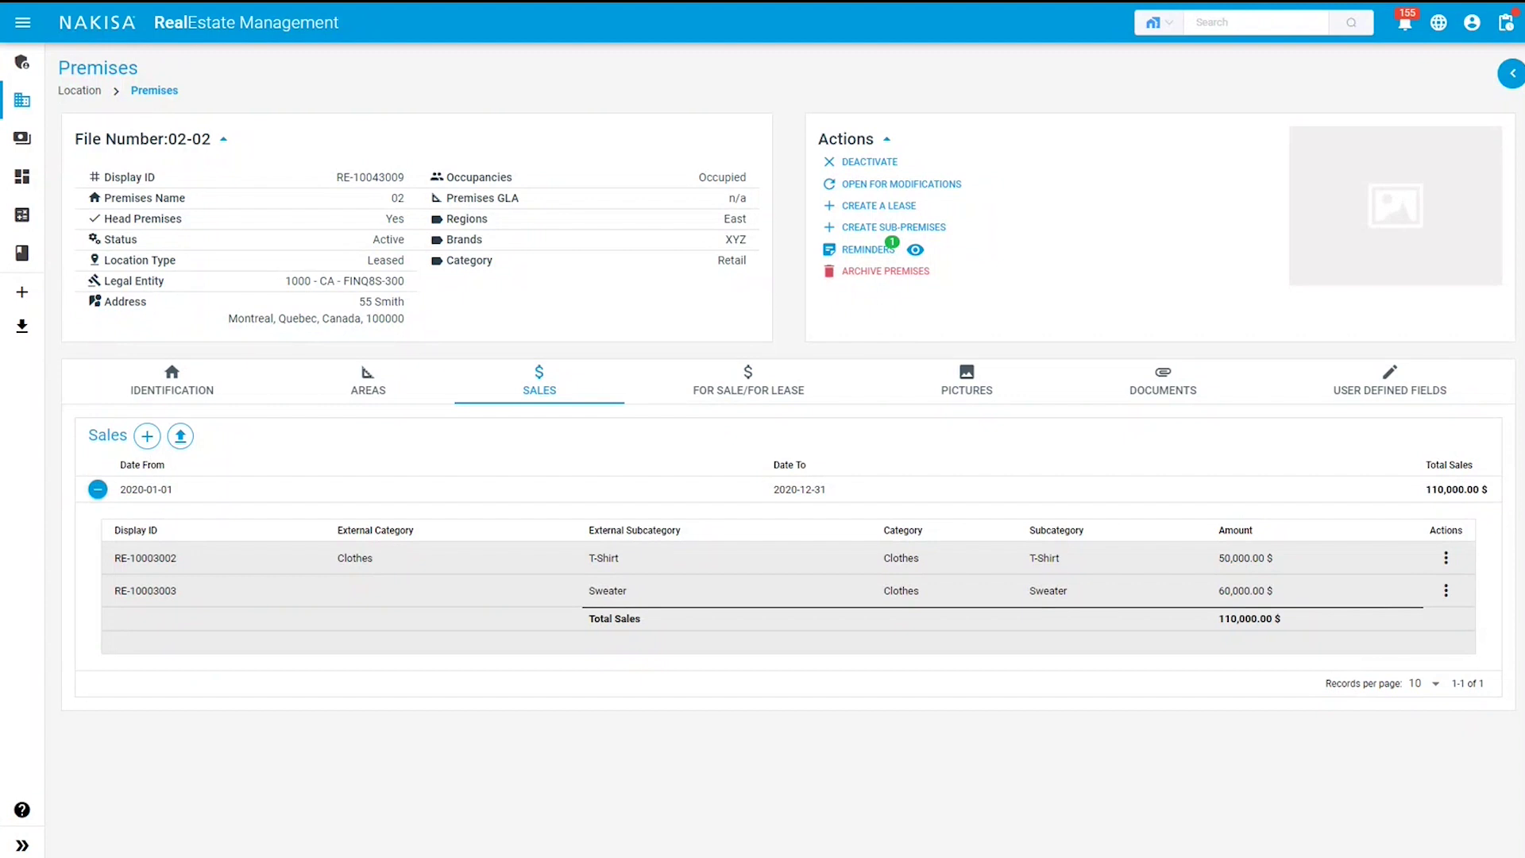
Step: Open the draft lease belonging to these premises and show its percentage rent details
{"action": "left_click", "coordinate": [1511, 73]}
{"action": "left_click", "coordinate": [1320, 243]}
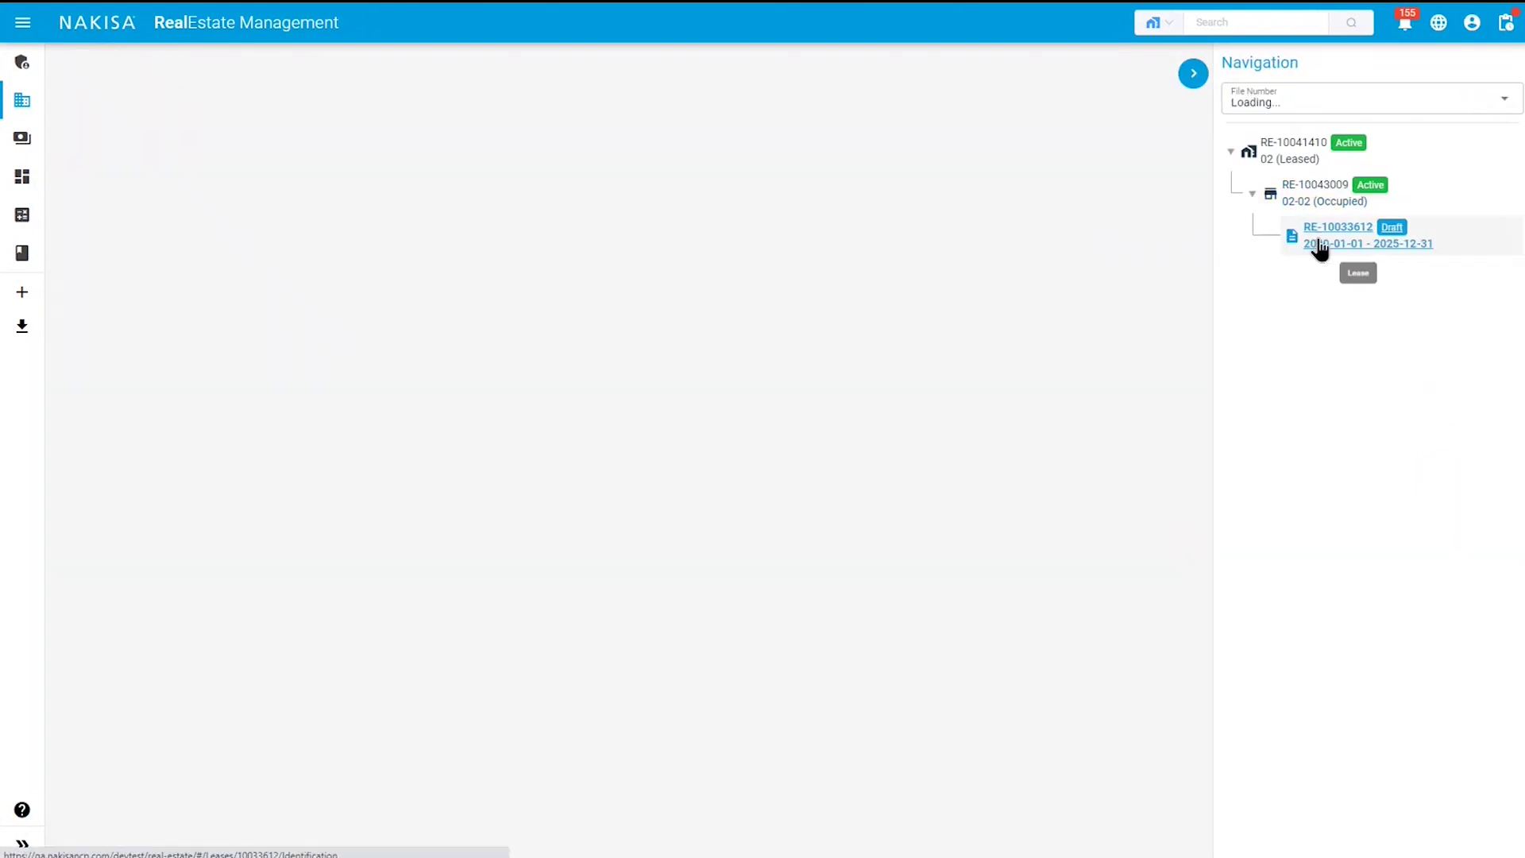
{"action": "left_click", "coordinate": [1195, 75]}
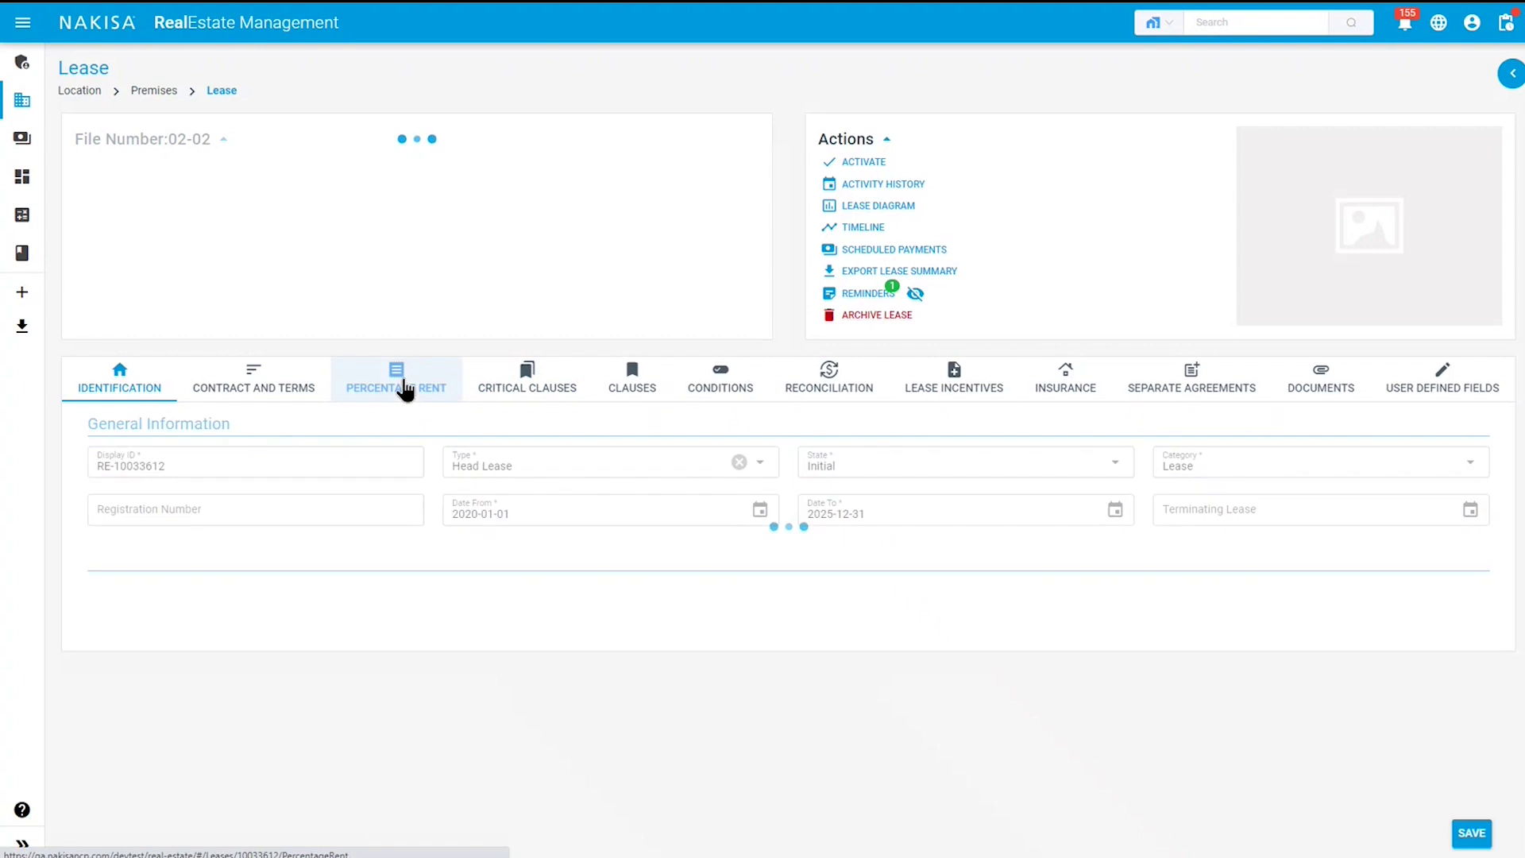
{"action": "left_click", "coordinate": [405, 384]}
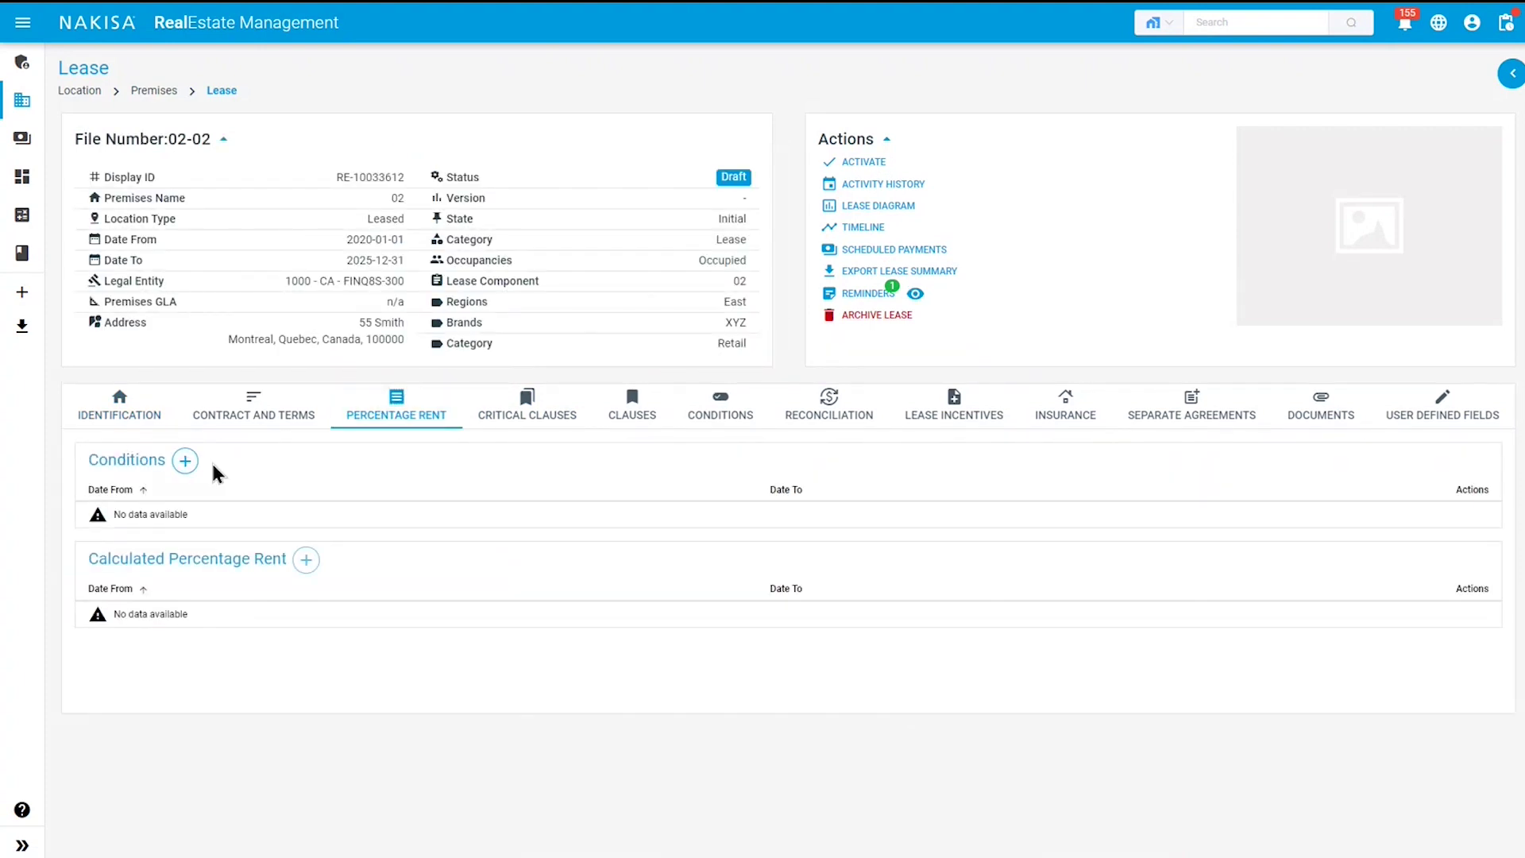
Step: Create a percentage rent condition for 2020-01-01 to 2020-12-31 and view the exclusion options for Clothes
{"action": "left_click", "coordinate": [186, 463]}
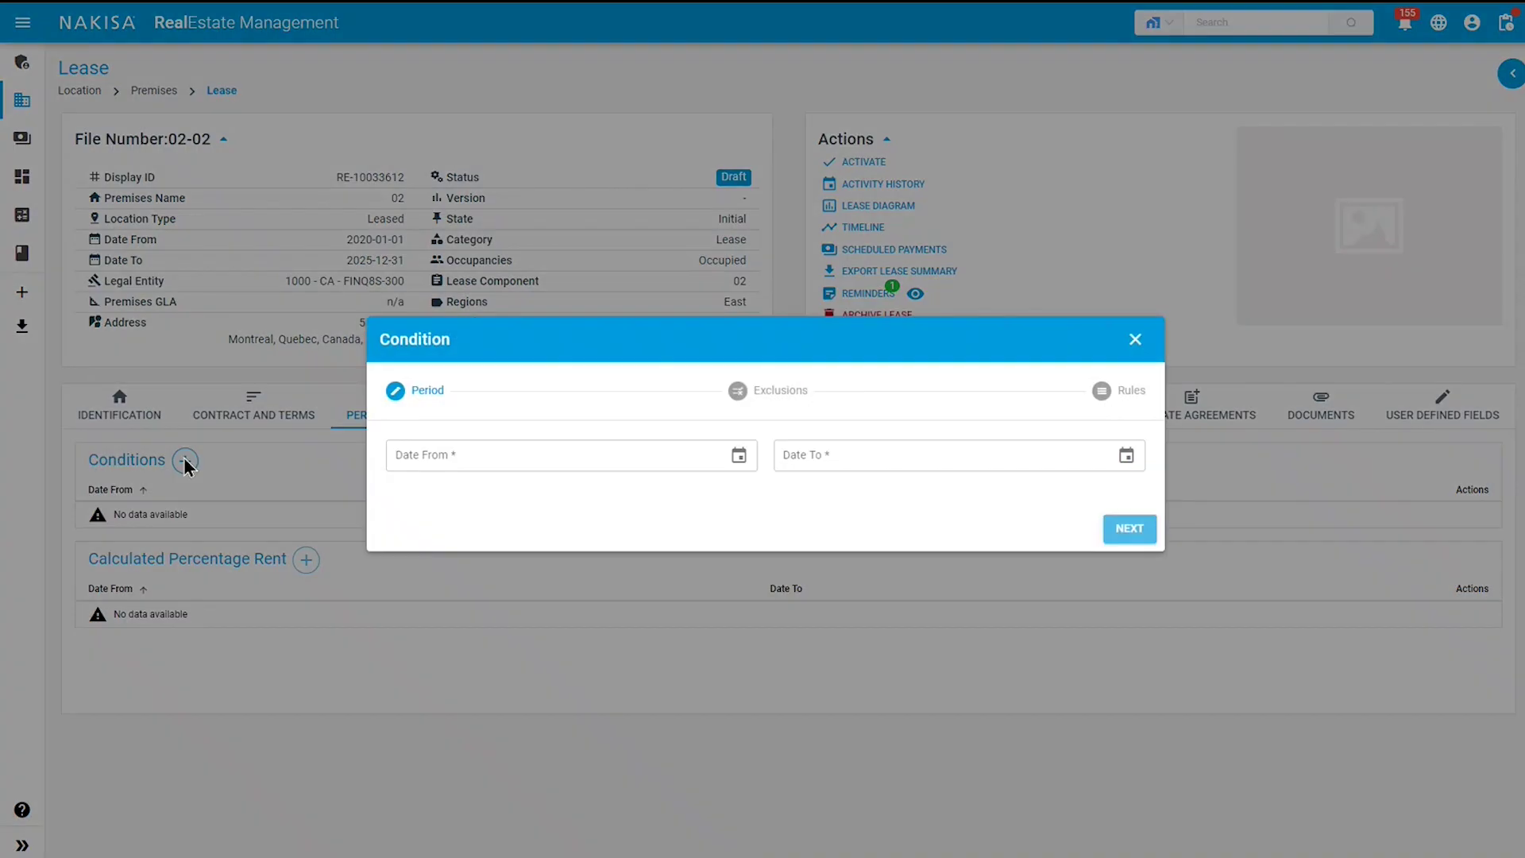
{"action": "left_click", "coordinate": [604, 463]}
{"action": "type", "text": "2020-01-01"}
{"action": "key", "text": "Tab"}
{"action": "type", "text": "2020-12-31"}
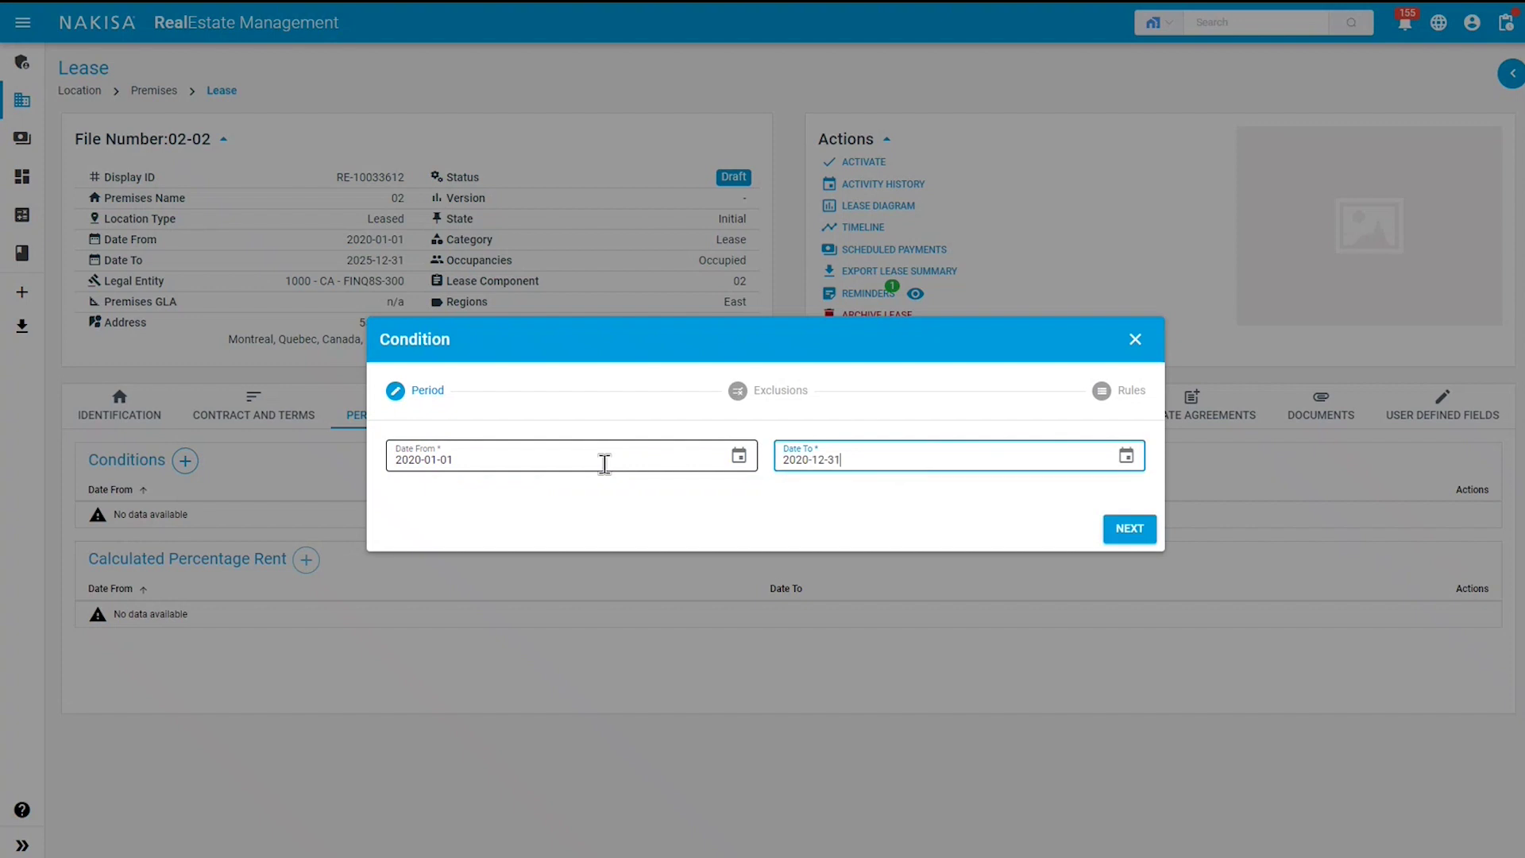
{"action": "left_click", "coordinate": [1120, 534]}
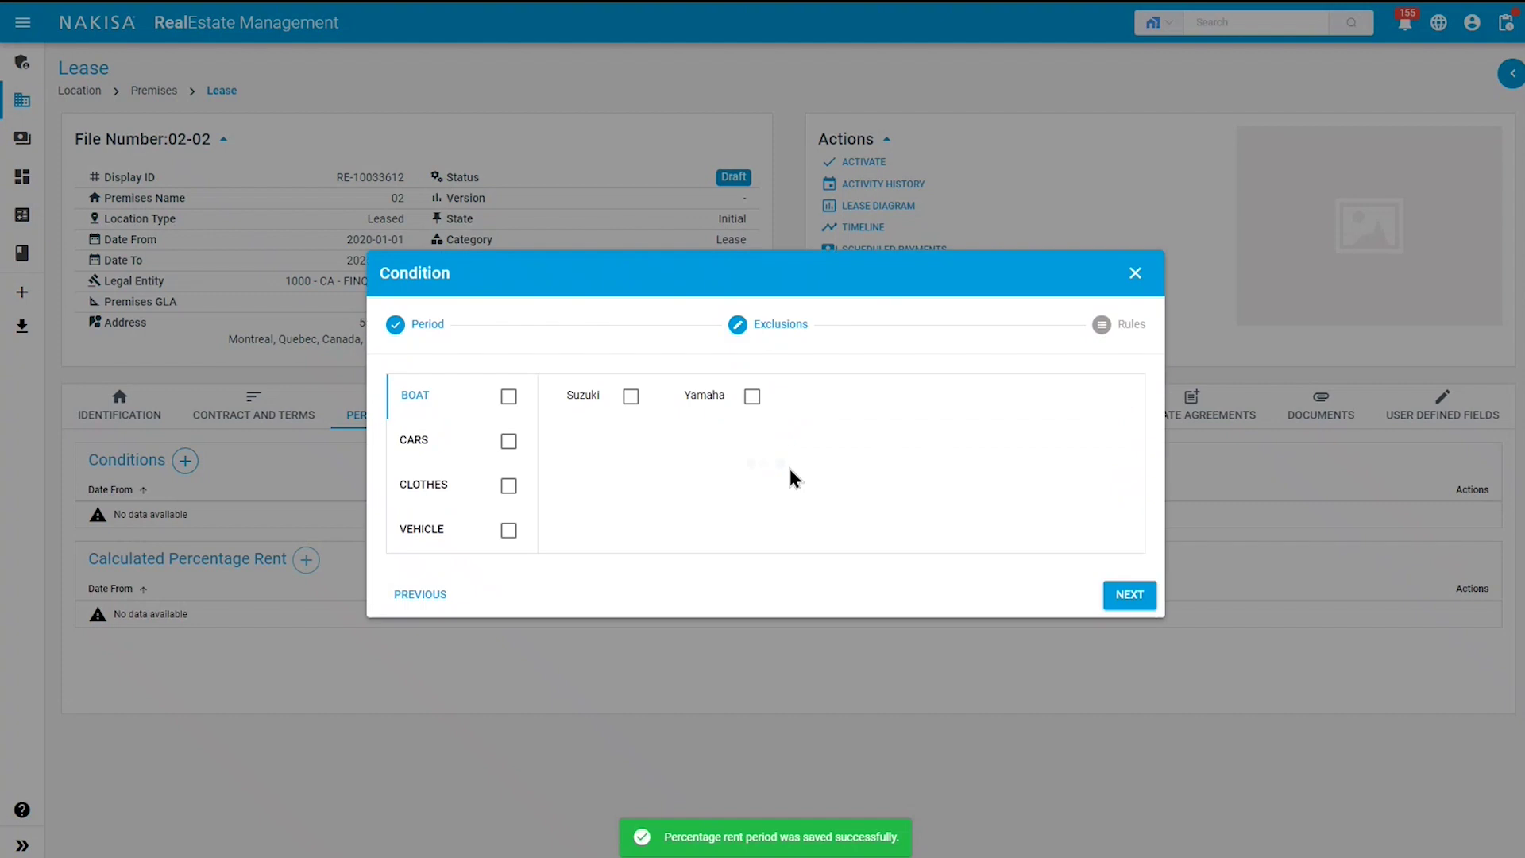
{"action": "left_click", "coordinate": [413, 492]}
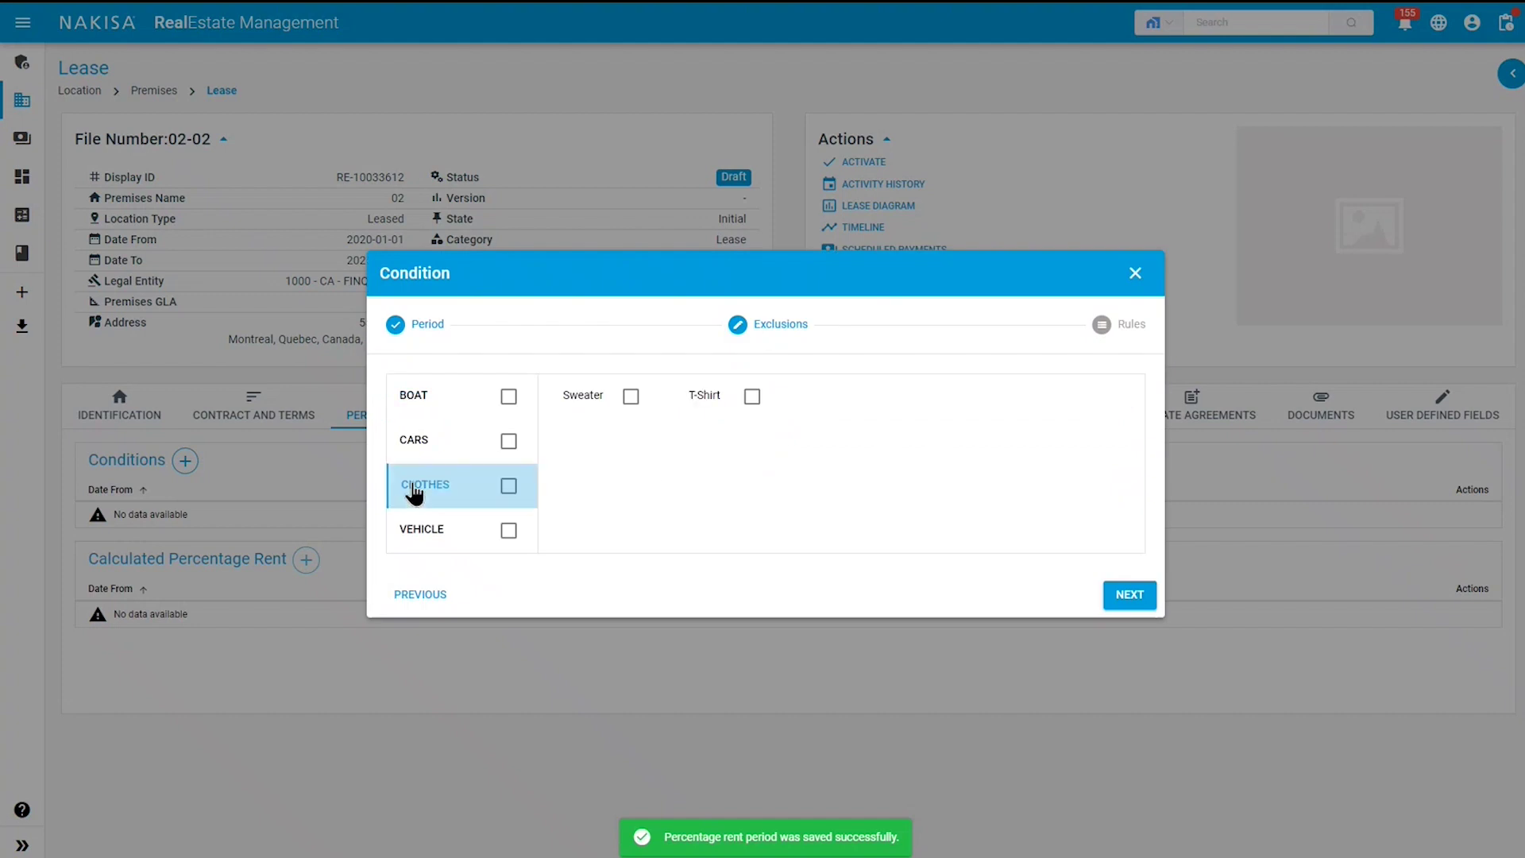
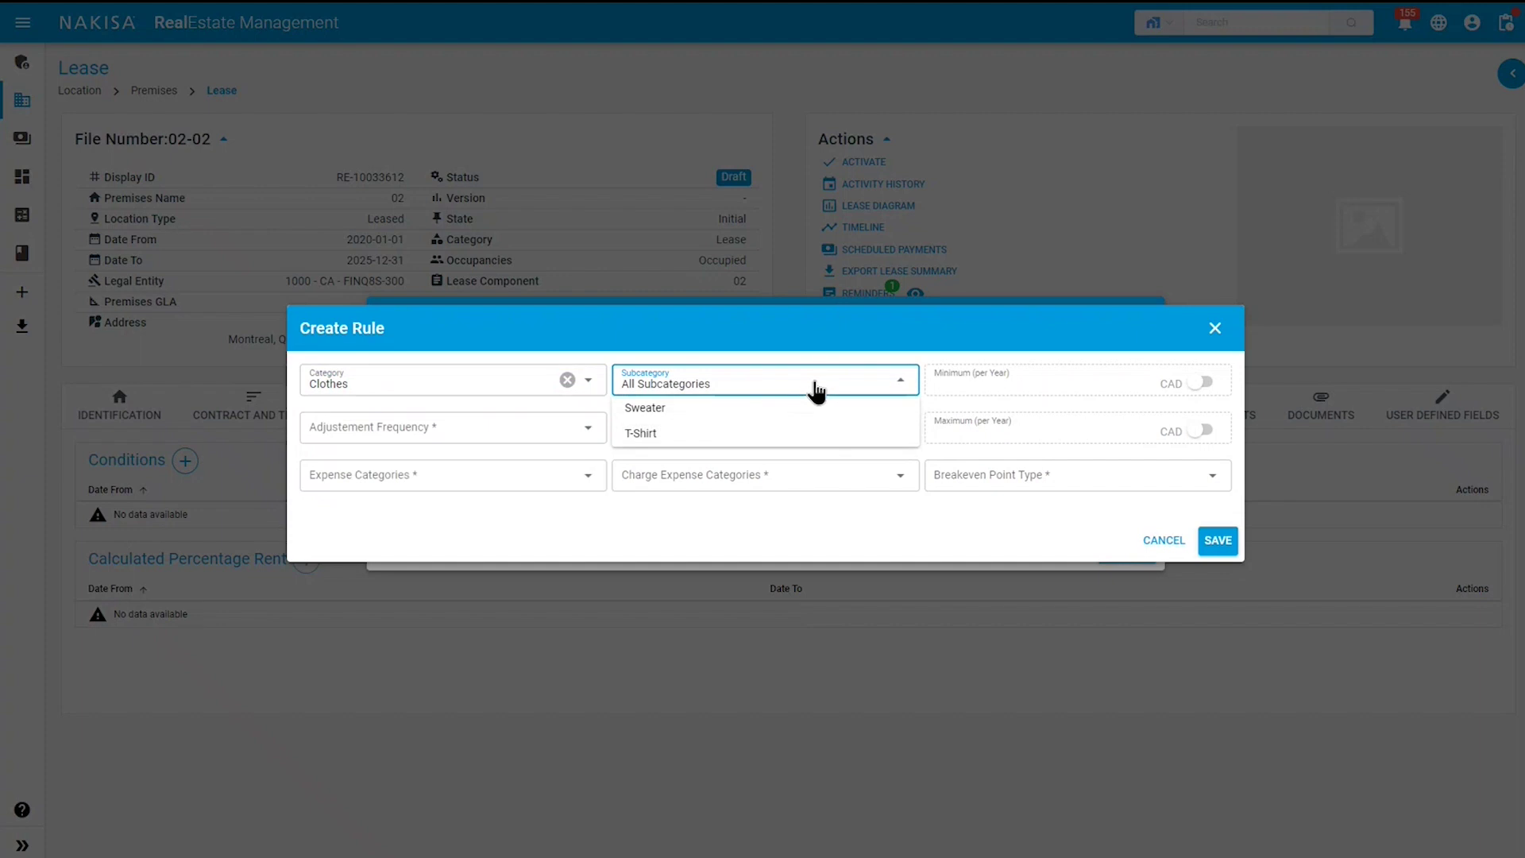
Step: Set the new Clothes rule to subcategory T-Shirt with Monthly adjustment frequency and Monthly payment frequency
{"action": "left_click", "coordinate": [704, 434]}
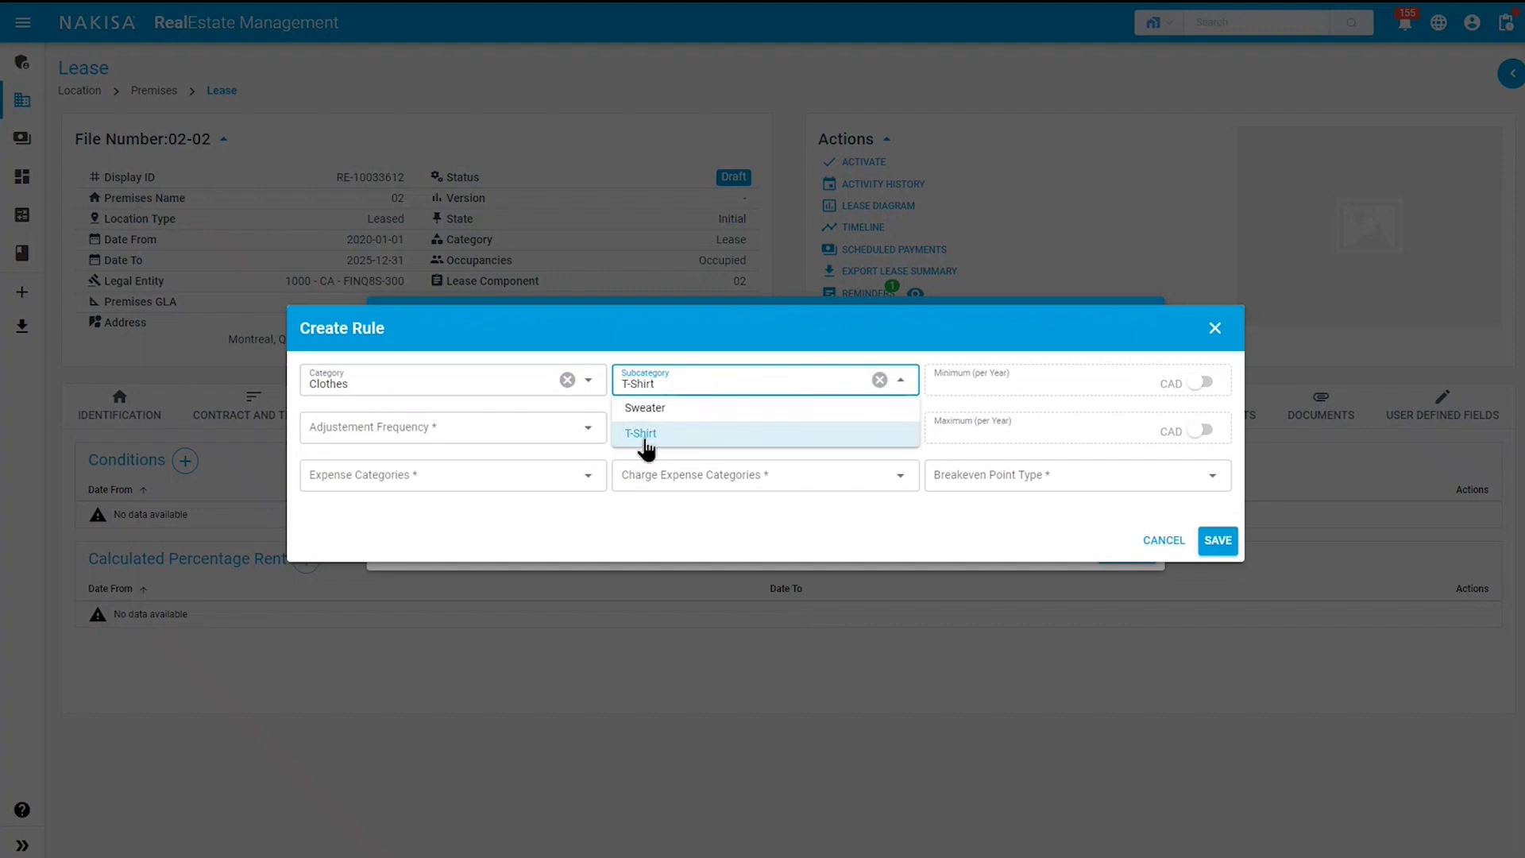
{"action": "left_click", "coordinate": [397, 435]}
{"action": "left_click", "coordinate": [355, 456]}
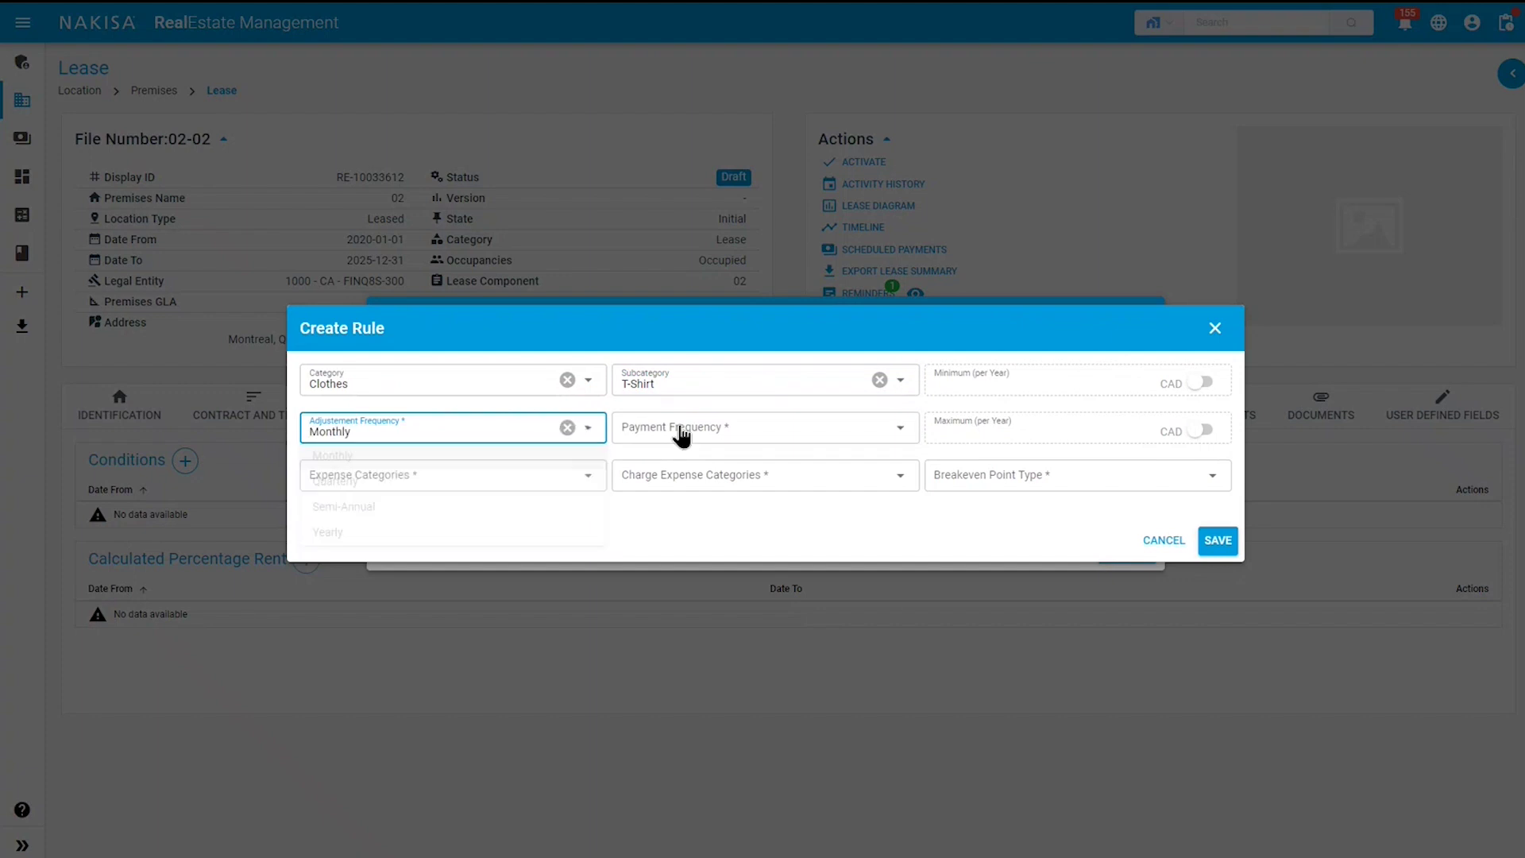
{"action": "left_click", "coordinate": [679, 430]}
{"action": "left_click", "coordinate": [664, 459]}
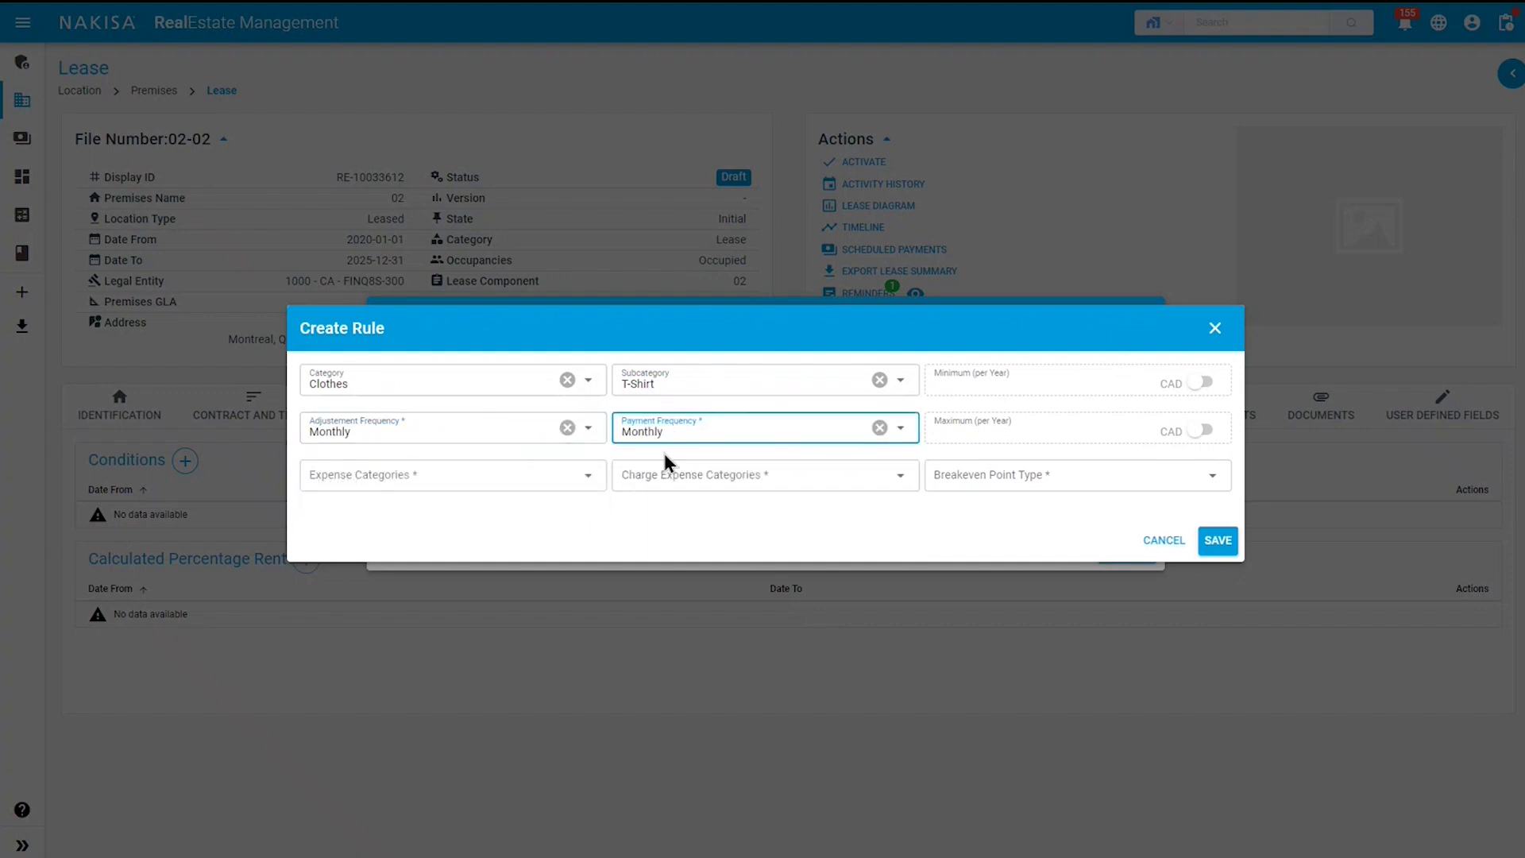
Step: Set the rule's expense category to Maintenance, charge expense category to Insurances and breakeven point type to Artificial
{"action": "left_click", "coordinate": [432, 479]}
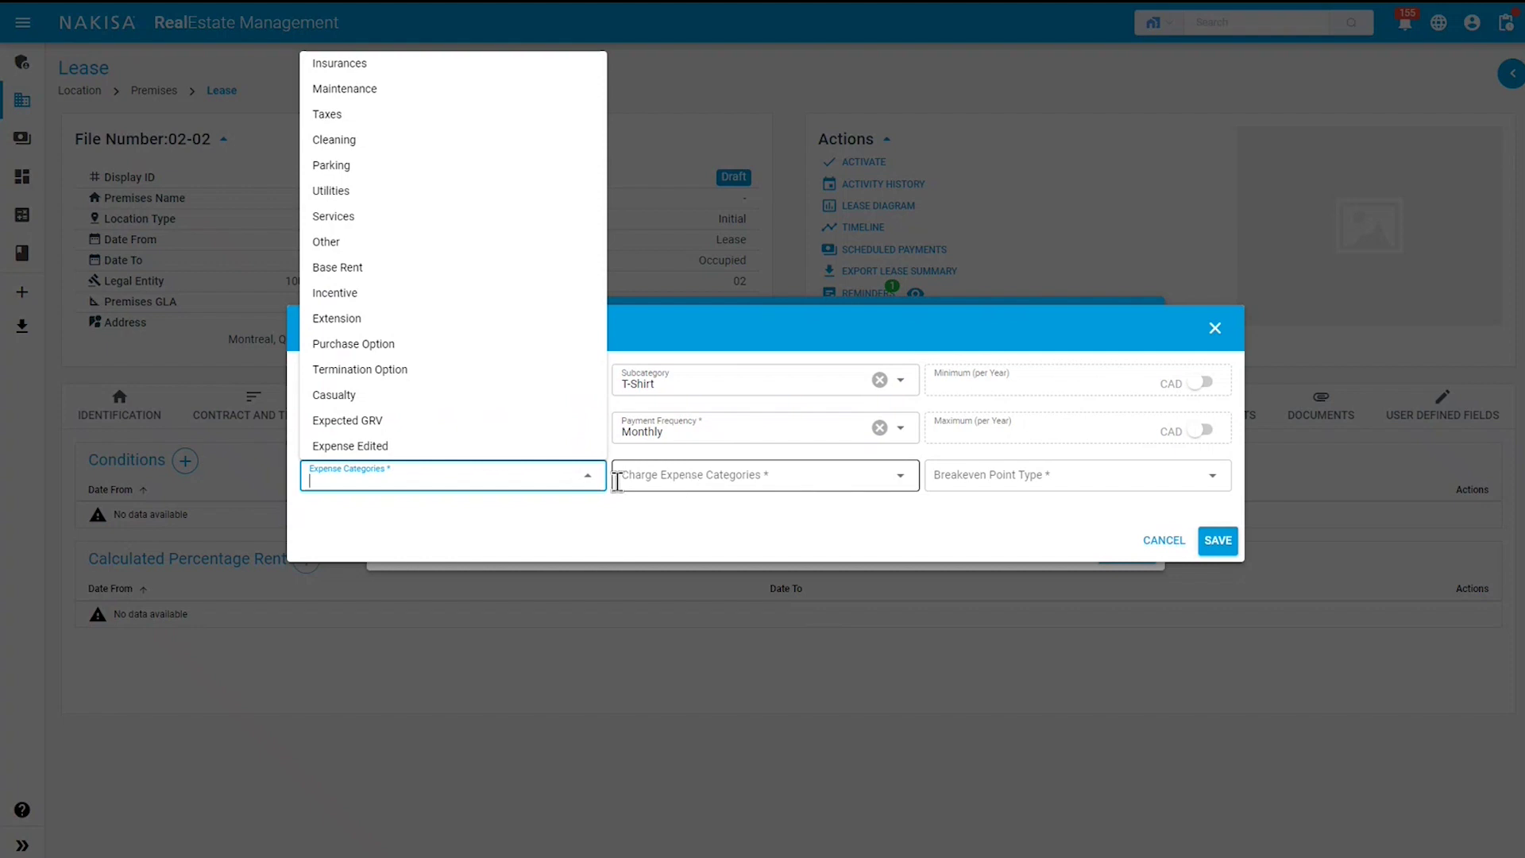
{"action": "left_click", "coordinate": [367, 92]}
{"action": "left_click", "coordinate": [673, 475]}
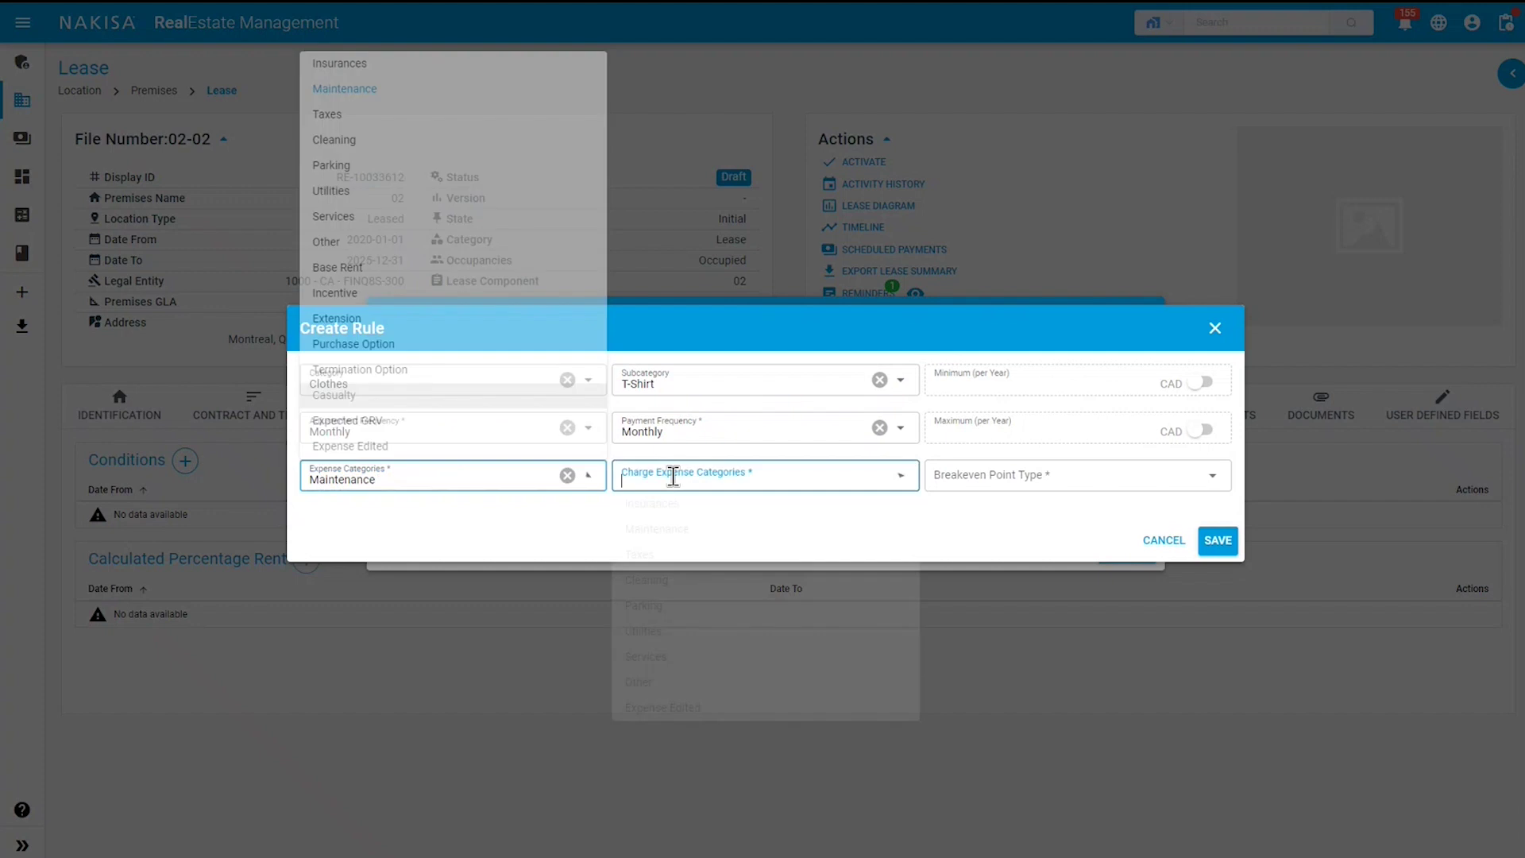
{"action": "left_click", "coordinate": [664, 508]}
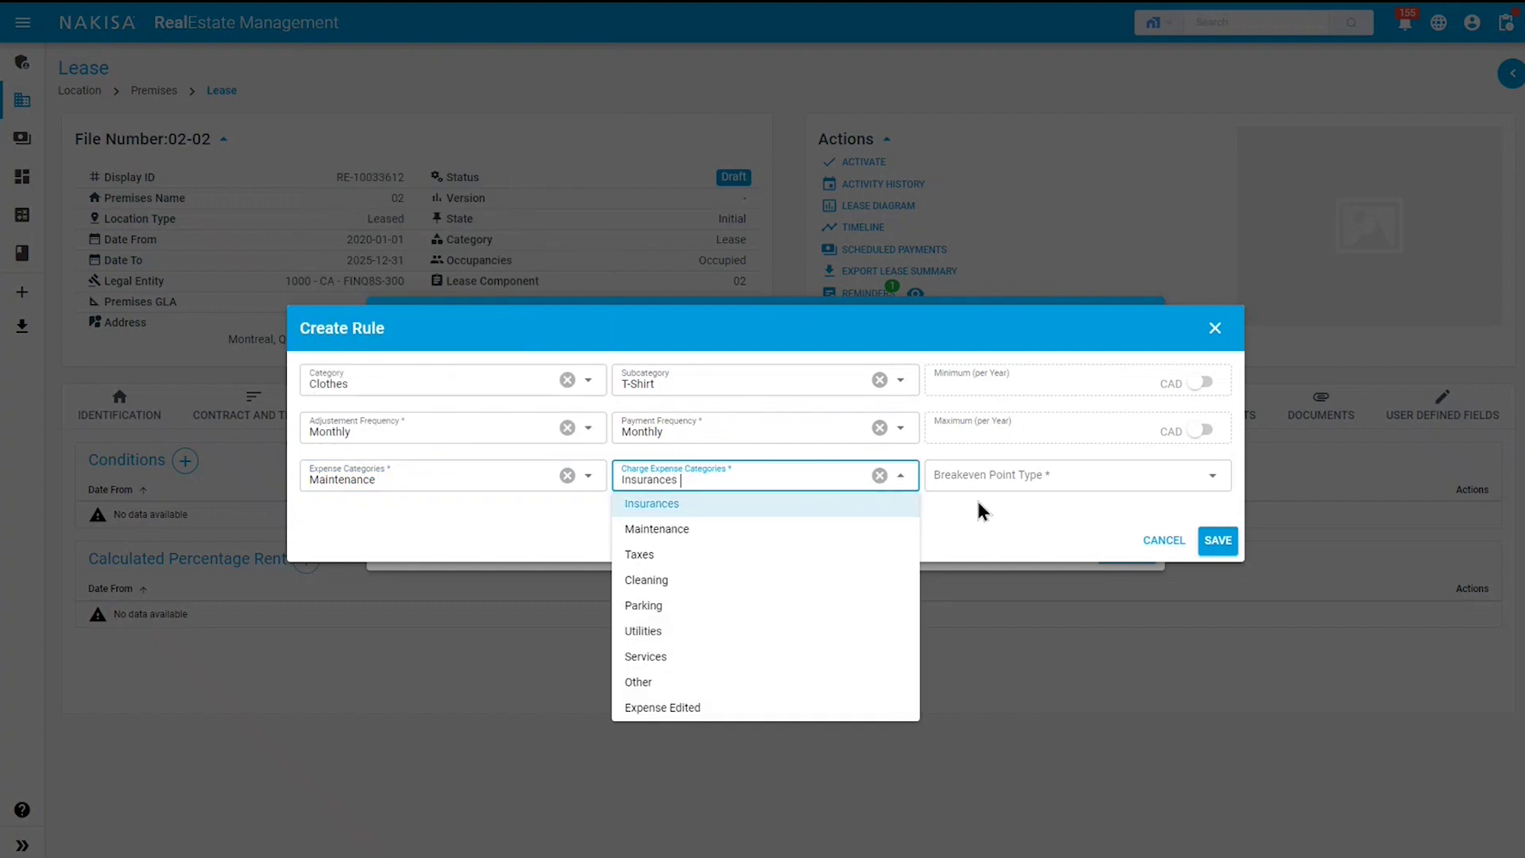
{"action": "left_click", "coordinate": [750, 505]}
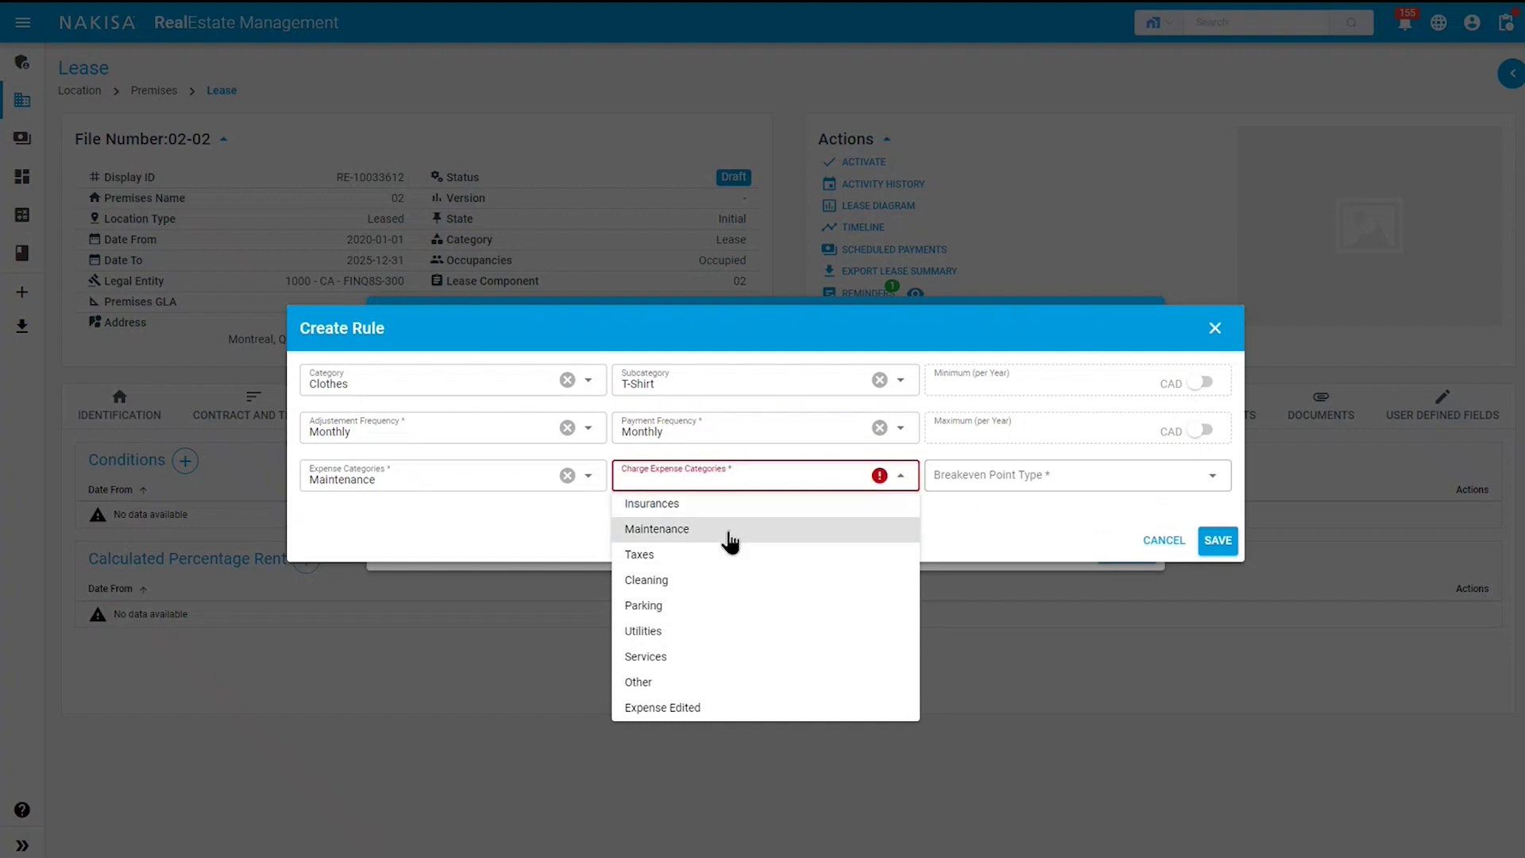
{"action": "left_click", "coordinate": [723, 508]}
{"action": "left_click", "coordinate": [1007, 486]}
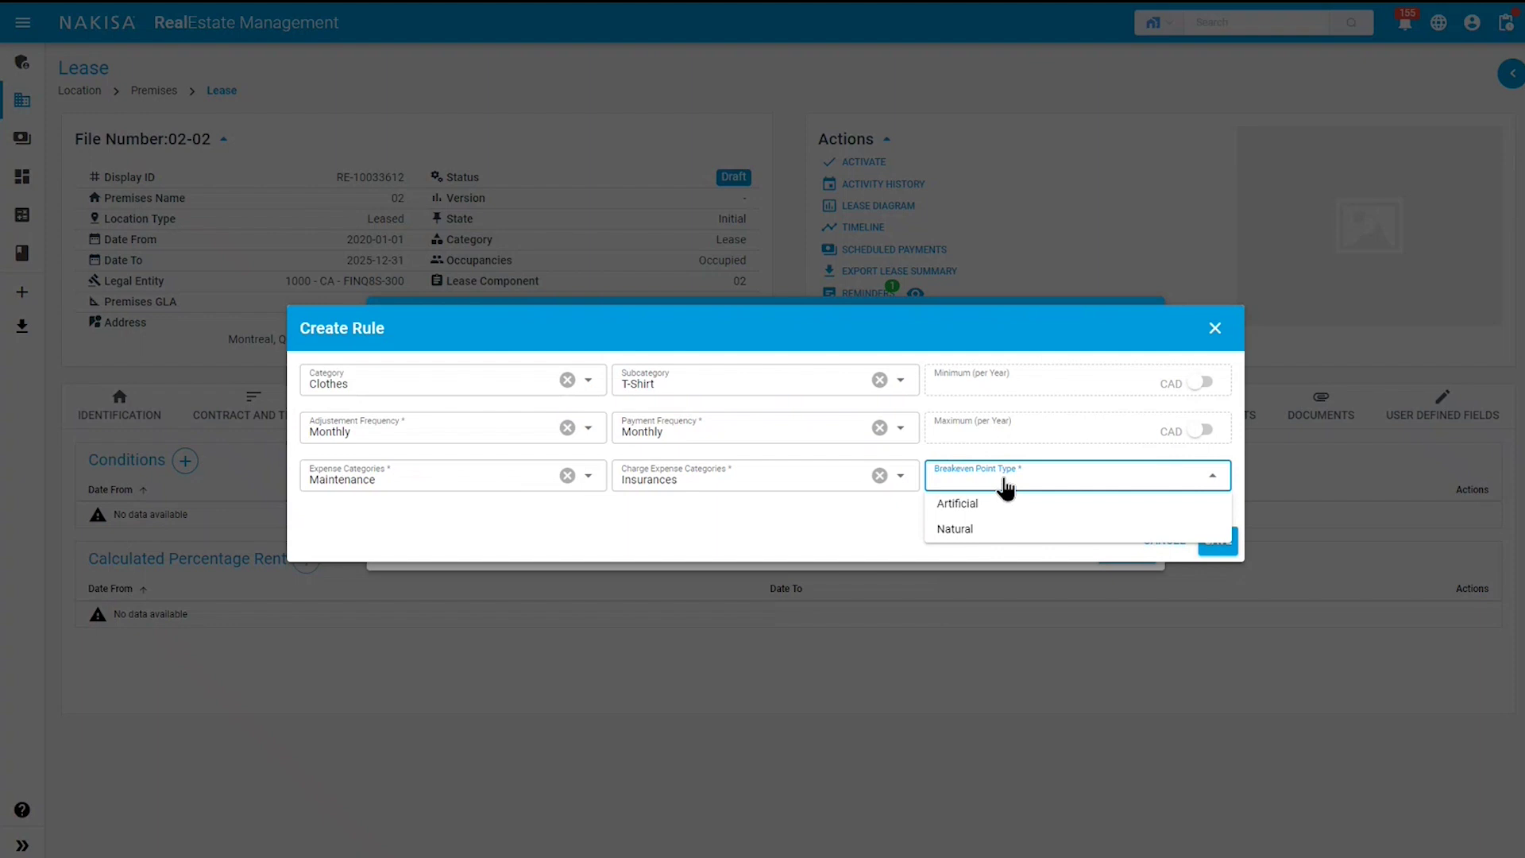
{"action": "left_click", "coordinate": [1004, 503]}
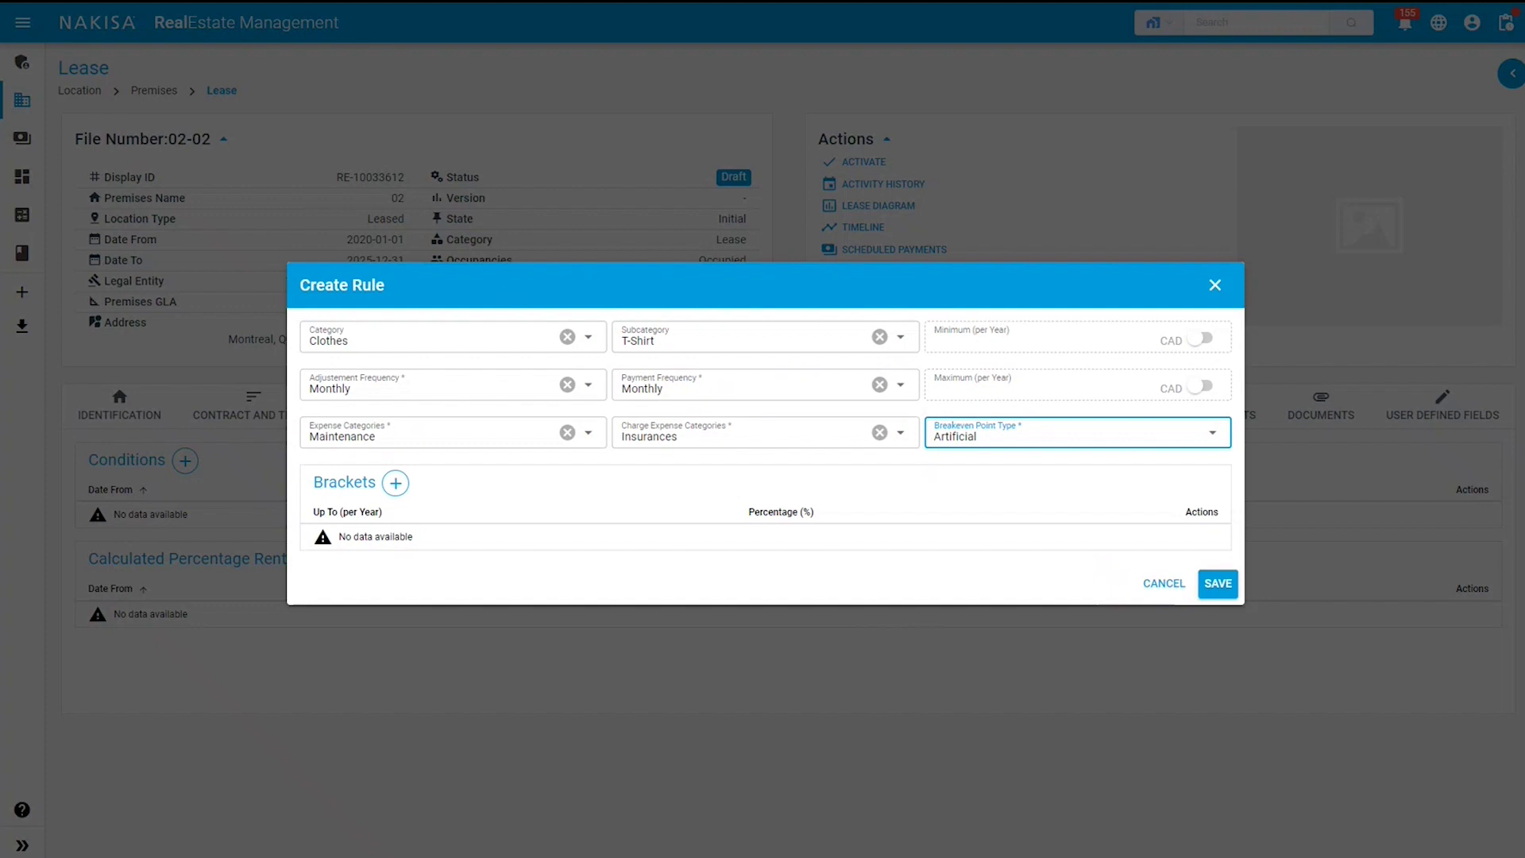
Step: Add a bracket to the rule for sales up to 50,000.00 CAD per year at 2.50 percent
{"action": "left_click", "coordinate": [395, 486]}
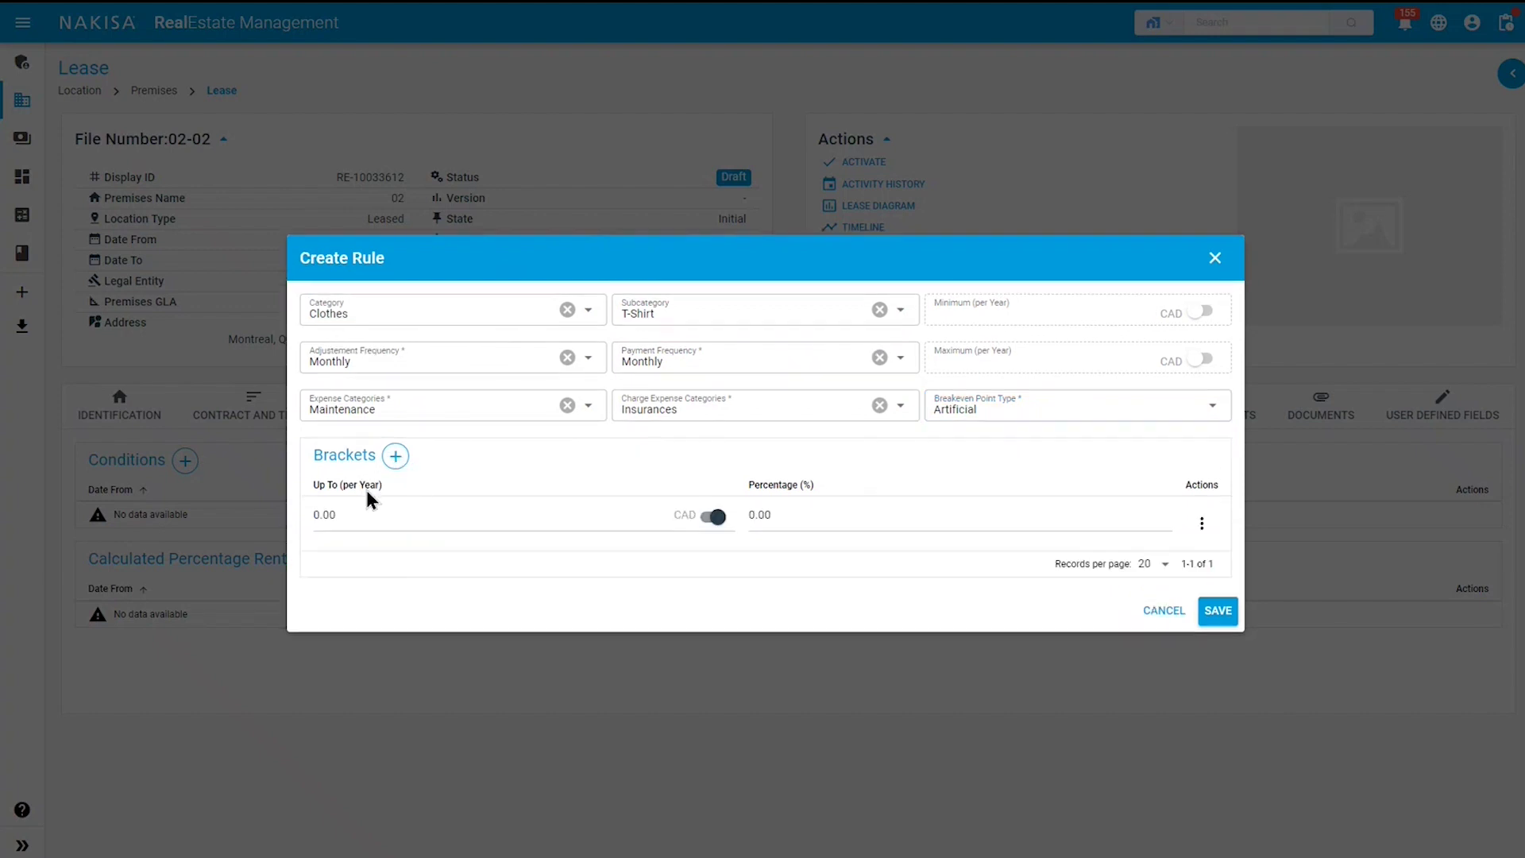
{"action": "left_click", "coordinate": [358, 517]}
{"action": "type", "text": "50,000.00"}
{"action": "left_click", "coordinate": [794, 515]}
{"action": "type", "text": "25"}
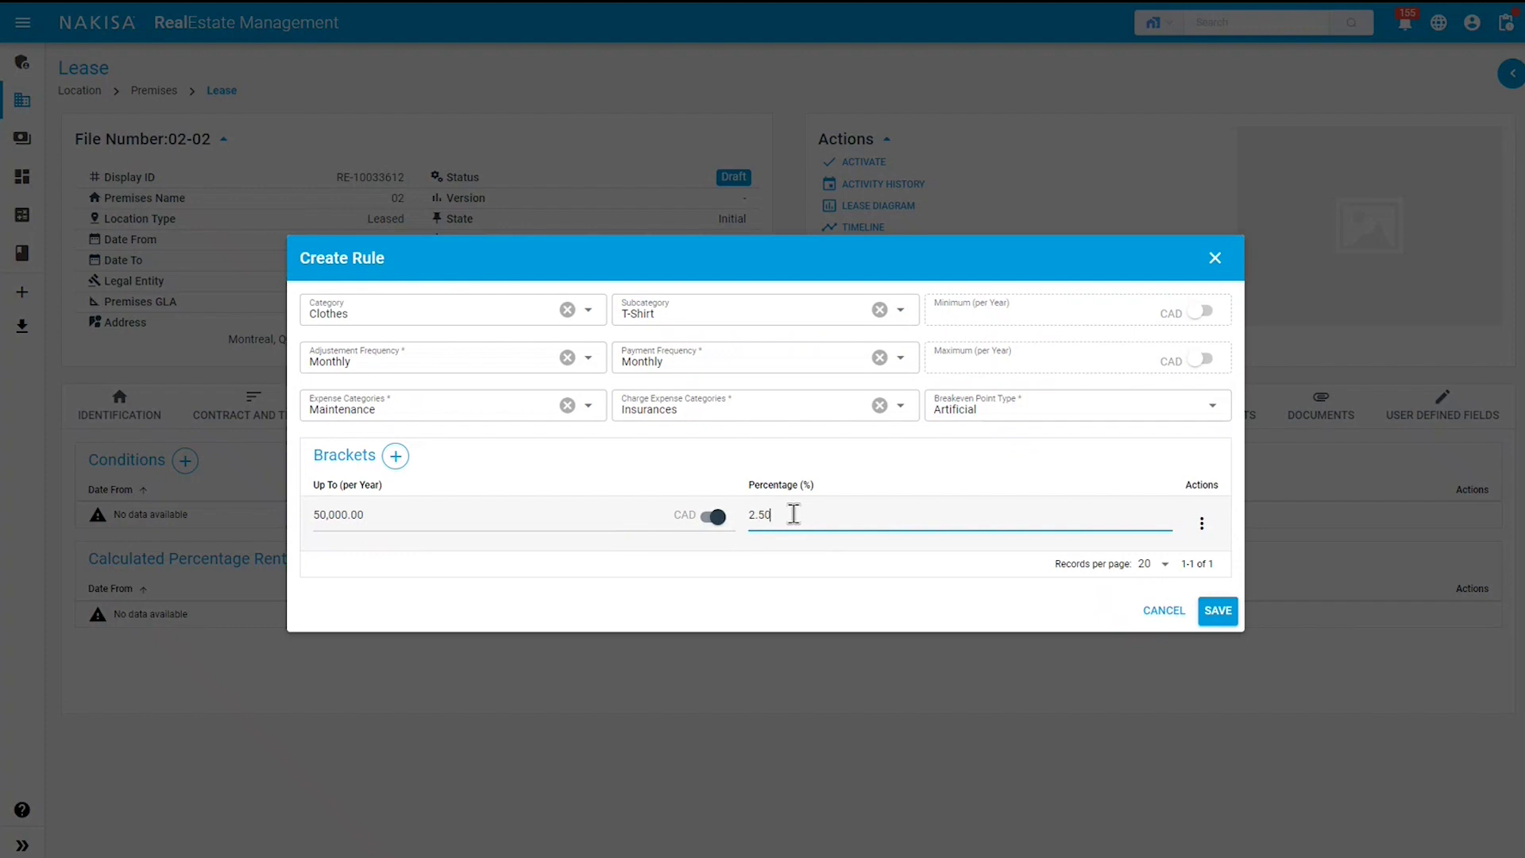
Step: Add a second bracket at 3.00 percent with its upper limit switched off, save the rule and close the condition
{"action": "left_click", "coordinate": [396, 466]}
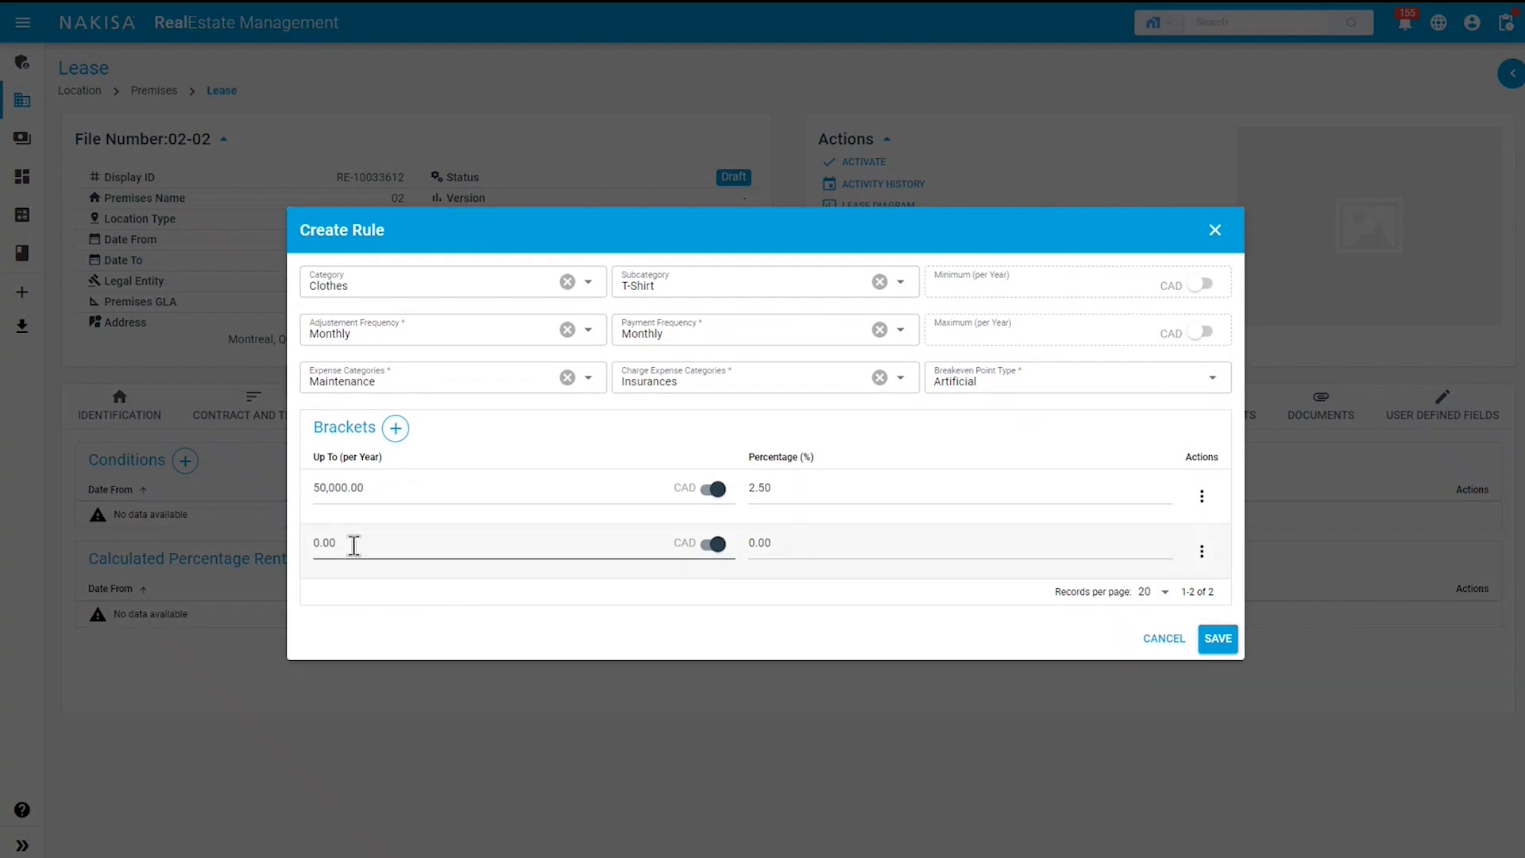
{"action": "left_click", "coordinate": [803, 542]}
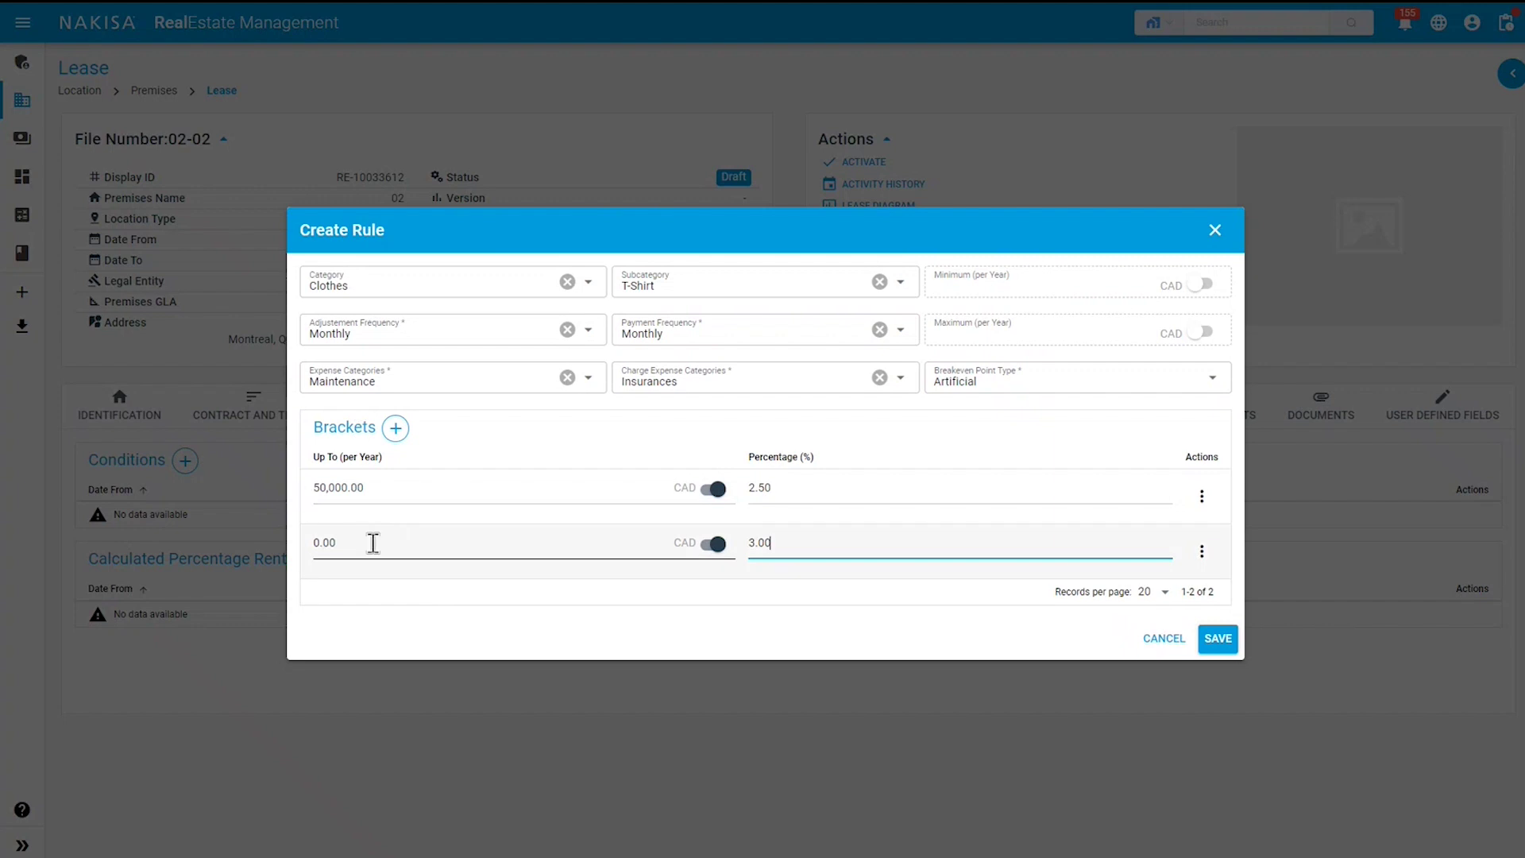
{"action": "left_click", "coordinate": [720, 550]}
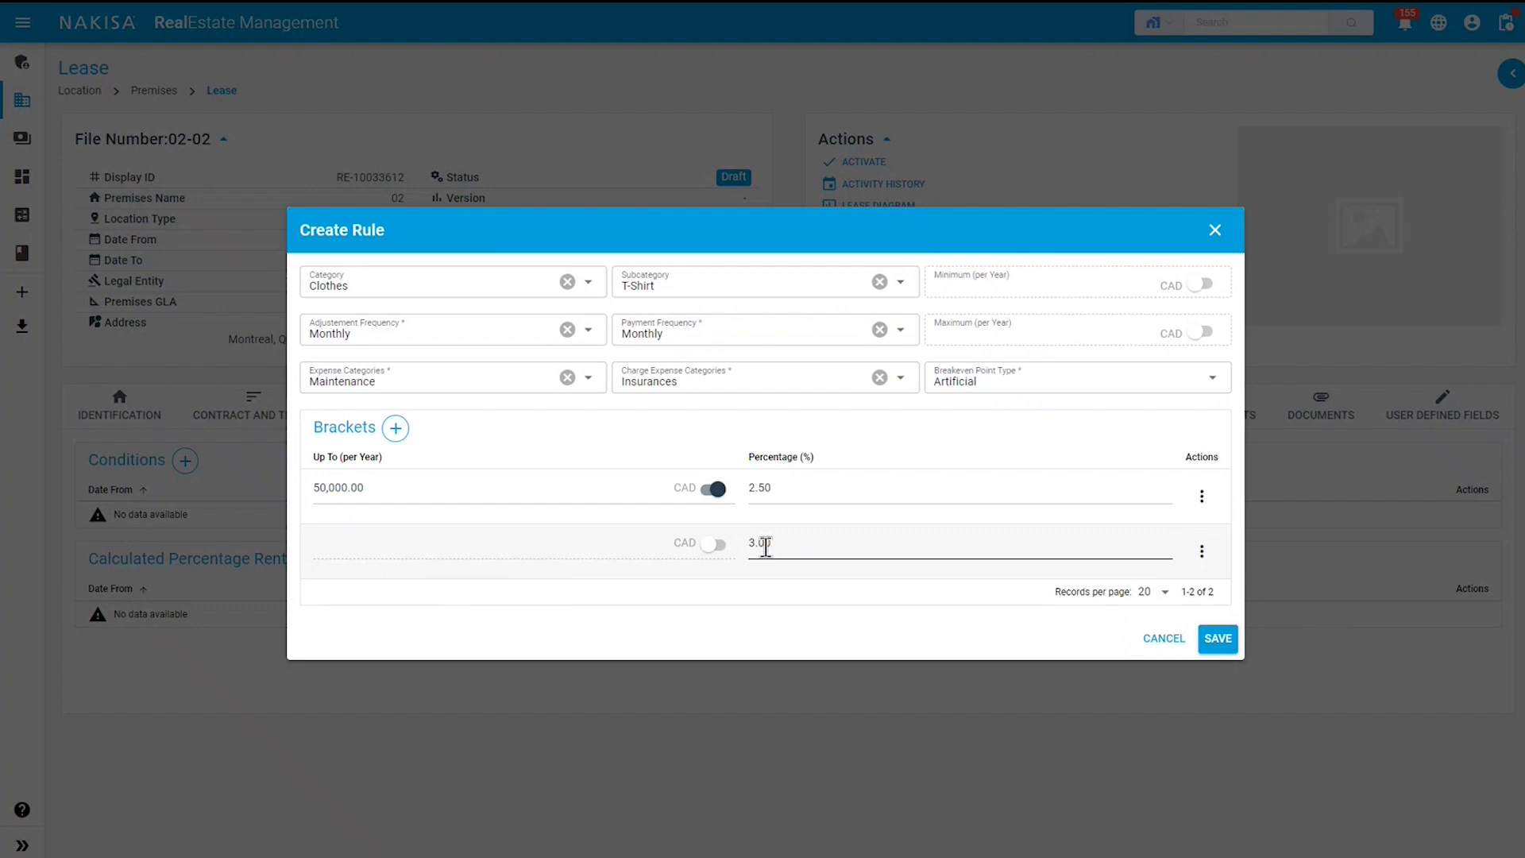
{"action": "left_click", "coordinate": [1227, 644]}
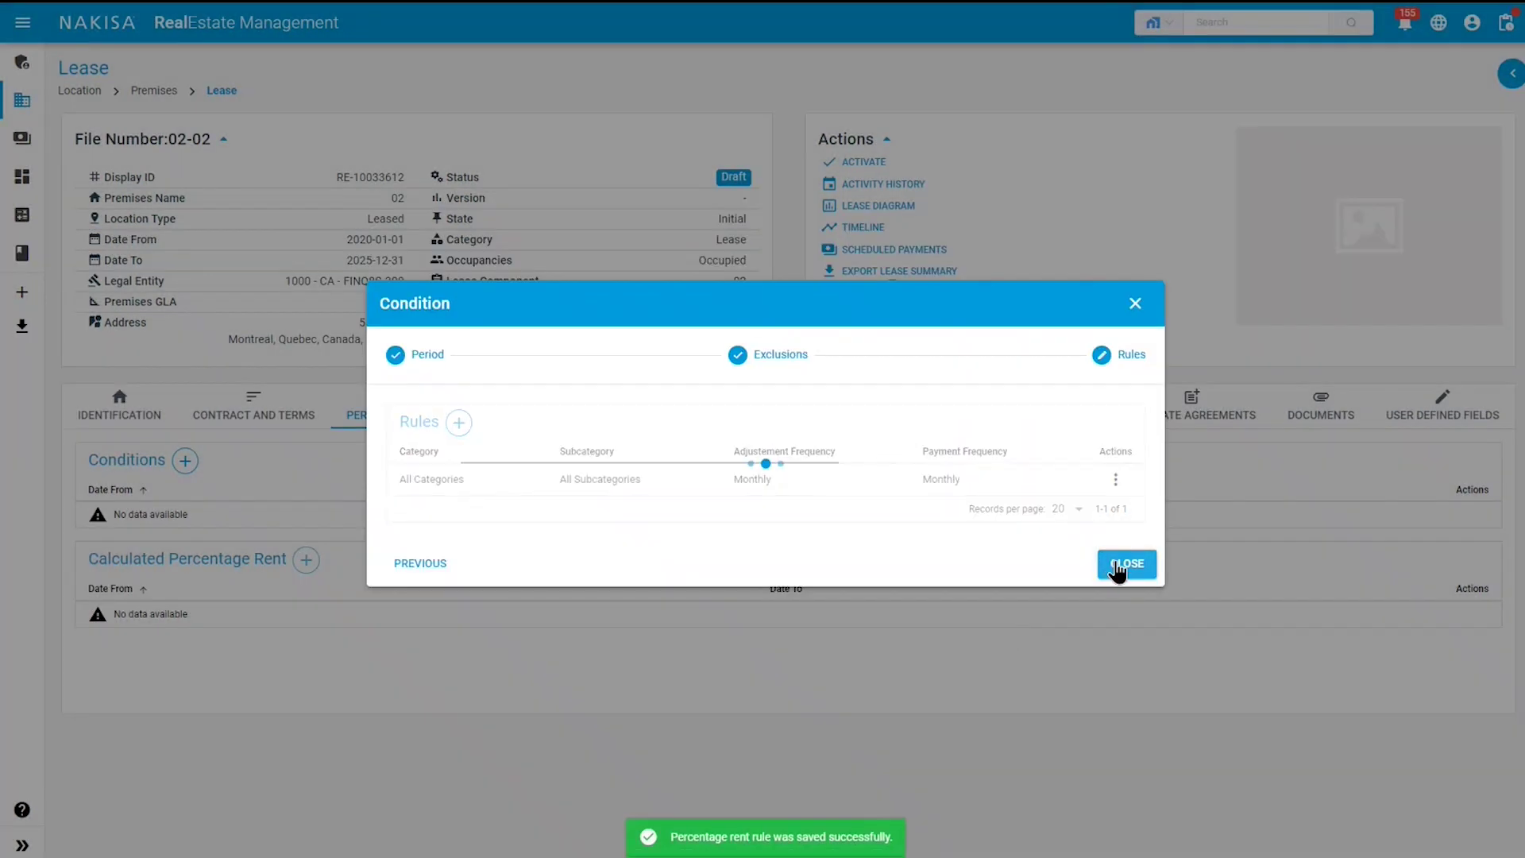
{"action": "left_click", "coordinate": [1117, 566]}
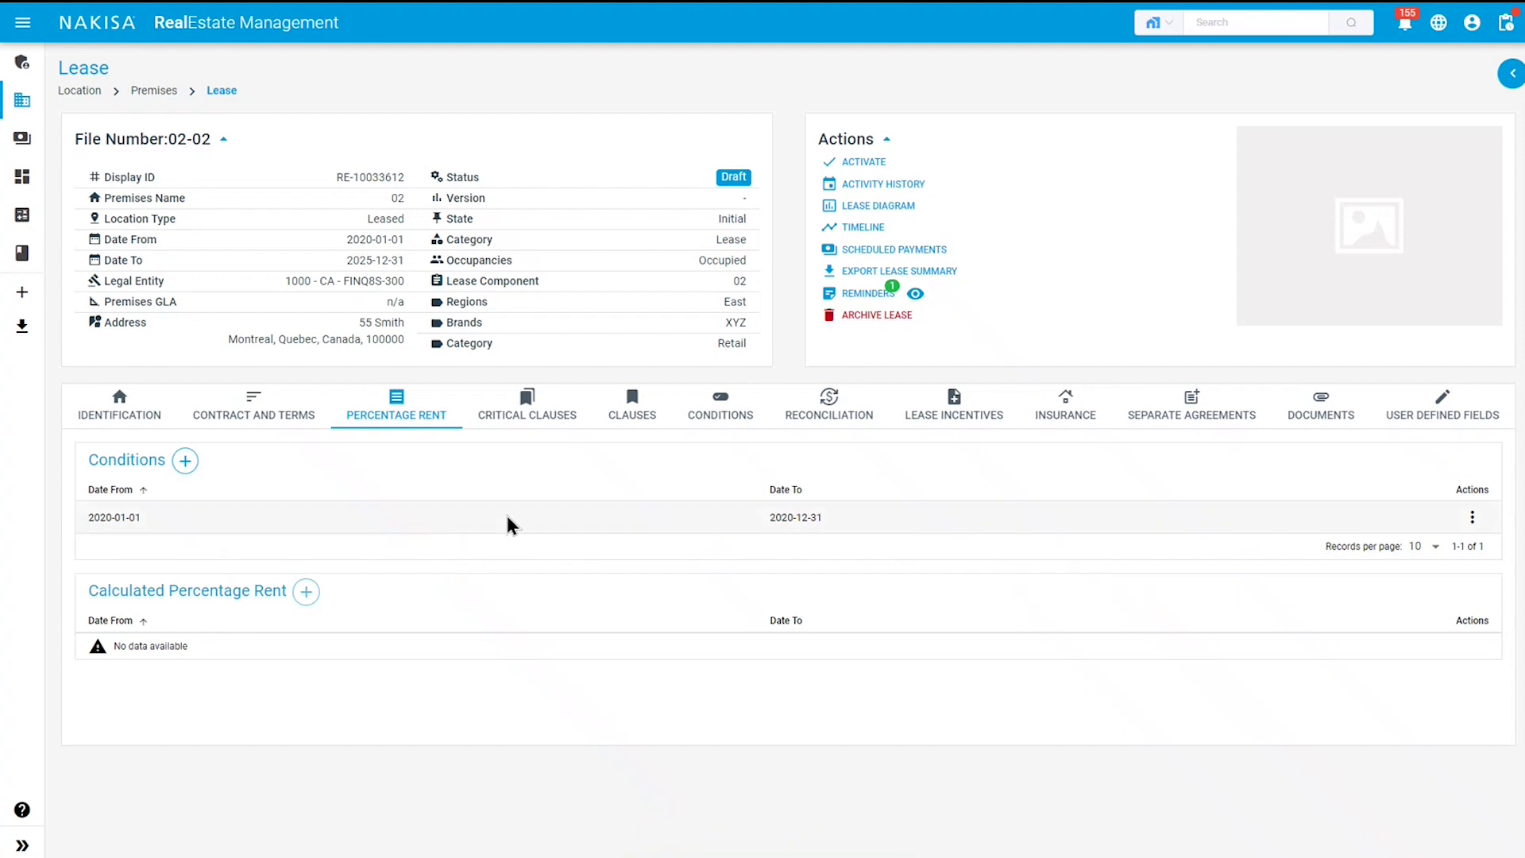
Step: Activate the draft lease and confirm the activation
{"action": "left_click", "coordinate": [861, 167]}
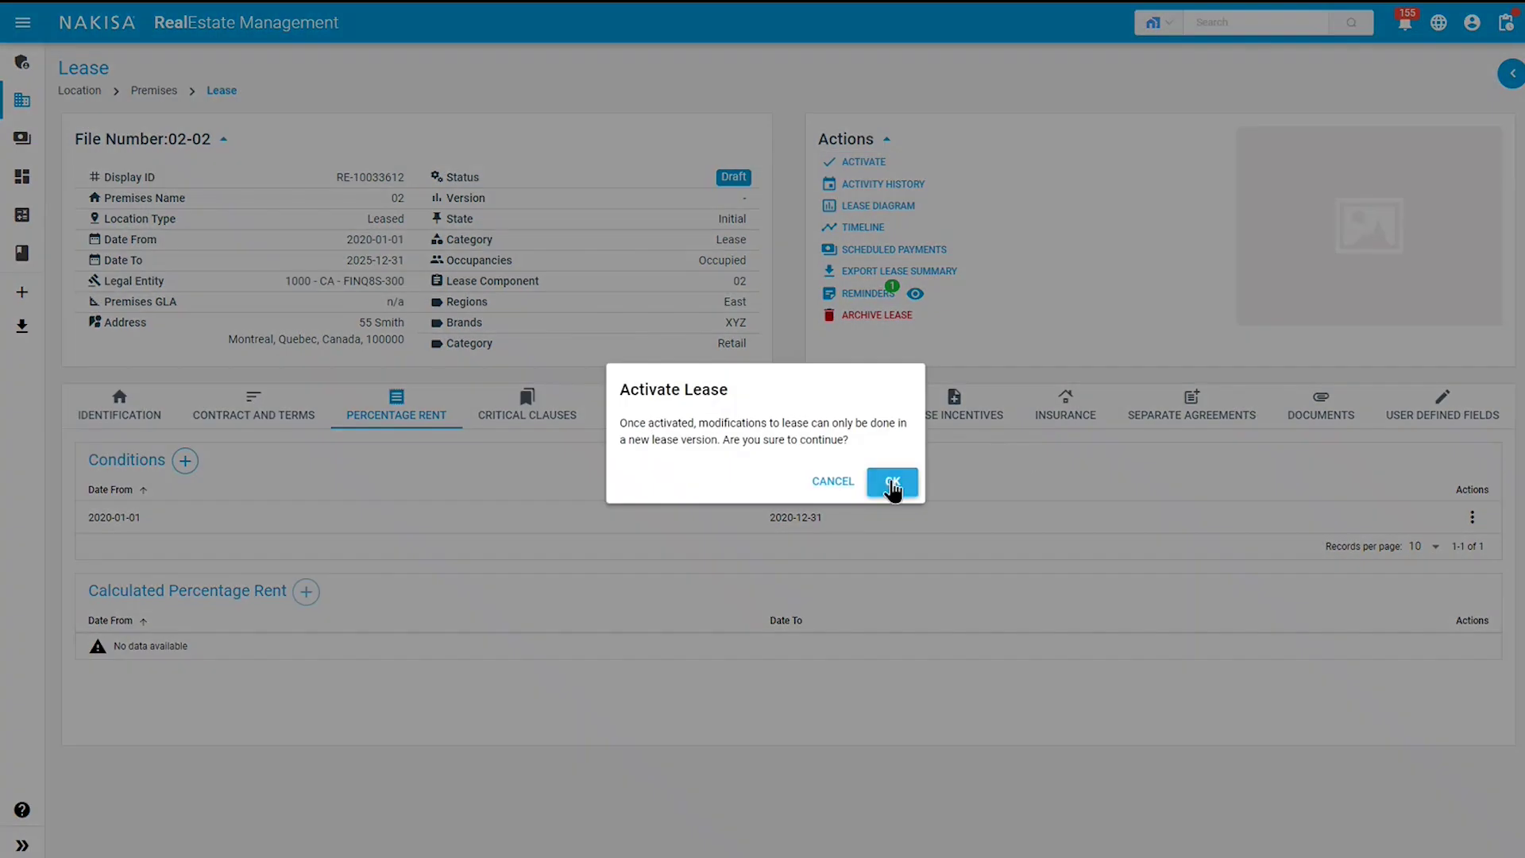
{"action": "left_click", "coordinate": [890, 480]}
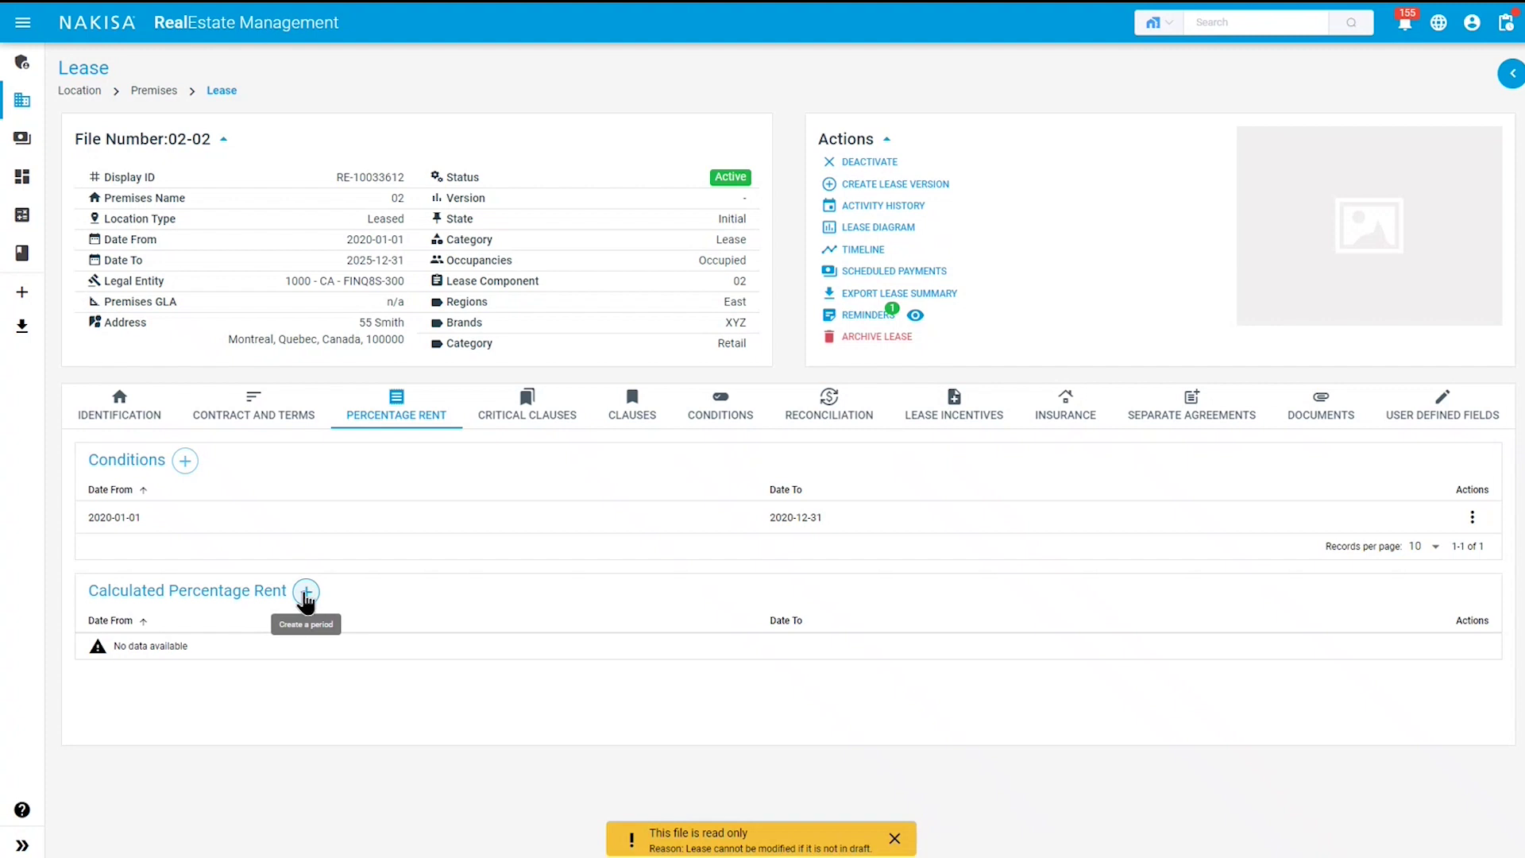
Step: Create a calculated percentage rent period from 2020-01-01 to 2020-12-31, then save it and generate the report
{"action": "left_click", "coordinate": [306, 592]}
{"action": "left_click", "coordinate": [393, 459]}
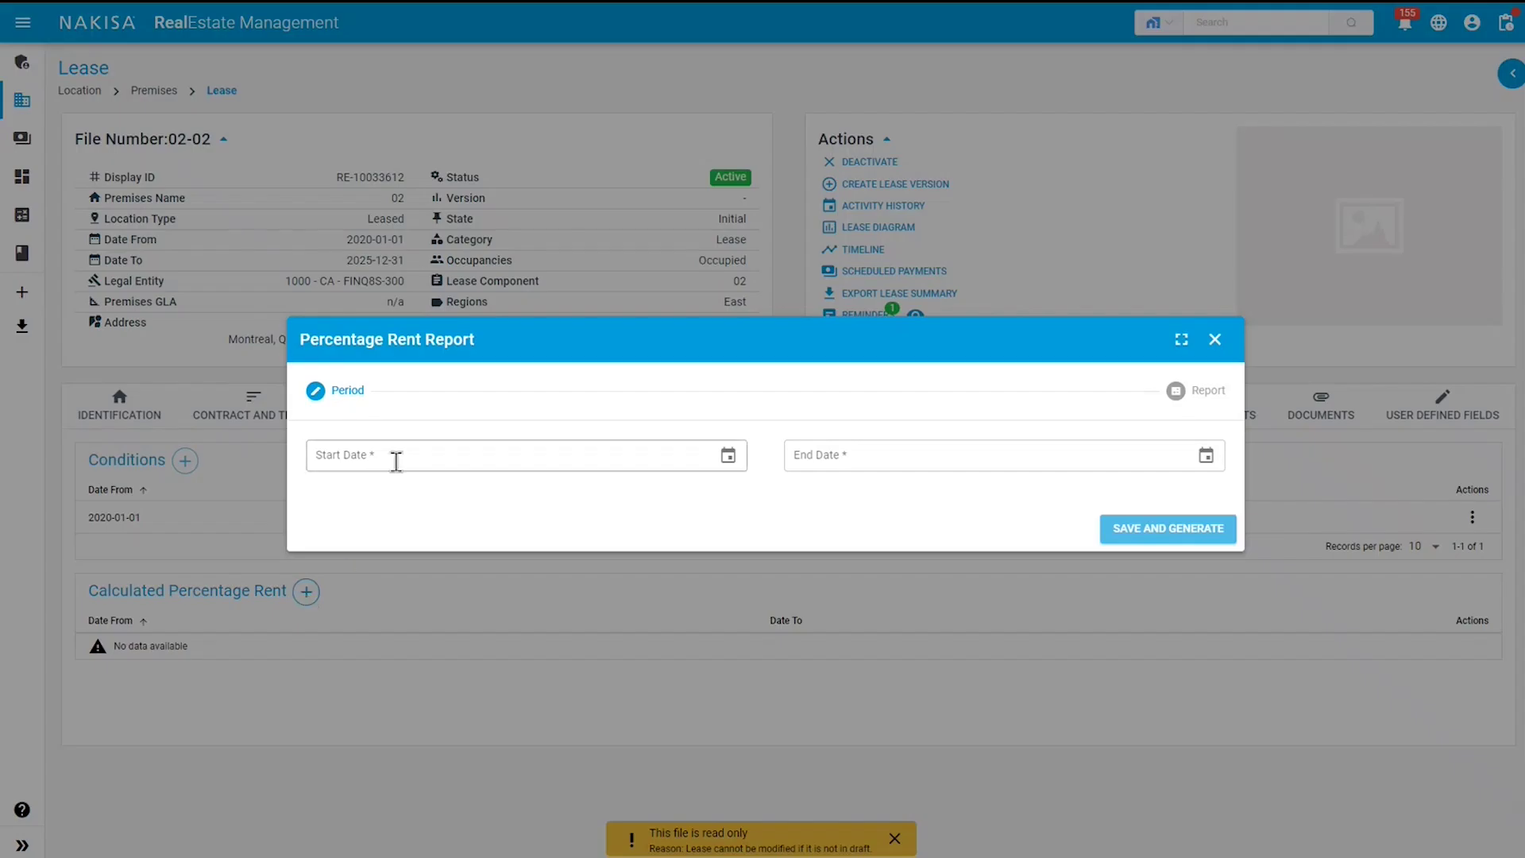
{"action": "type", "text": "2020-01-01"}
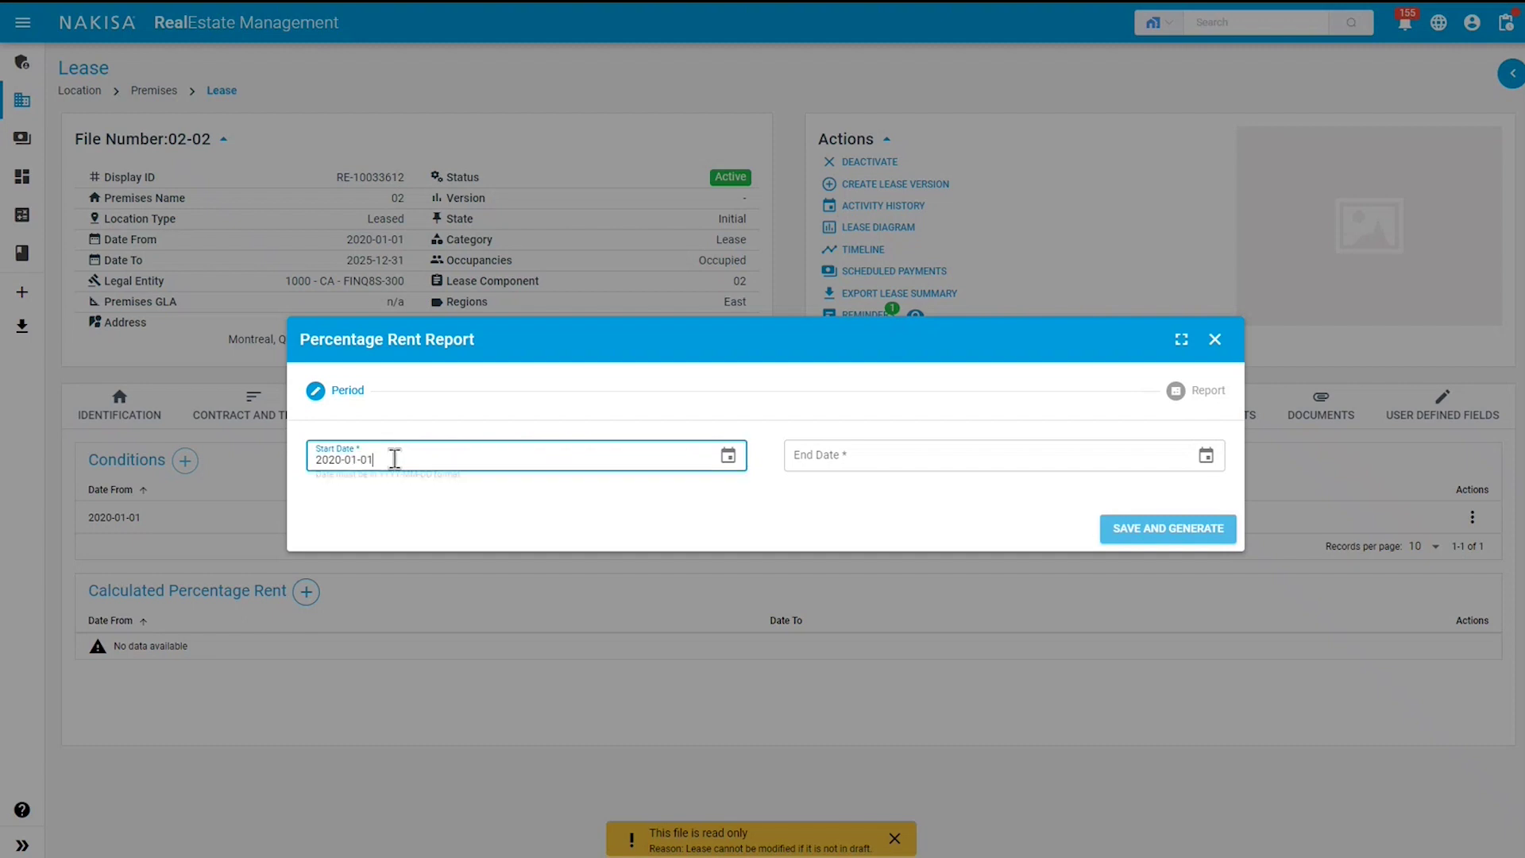
{"action": "key", "text": "Tab"}
{"action": "type", "text": "2020-12-31"}
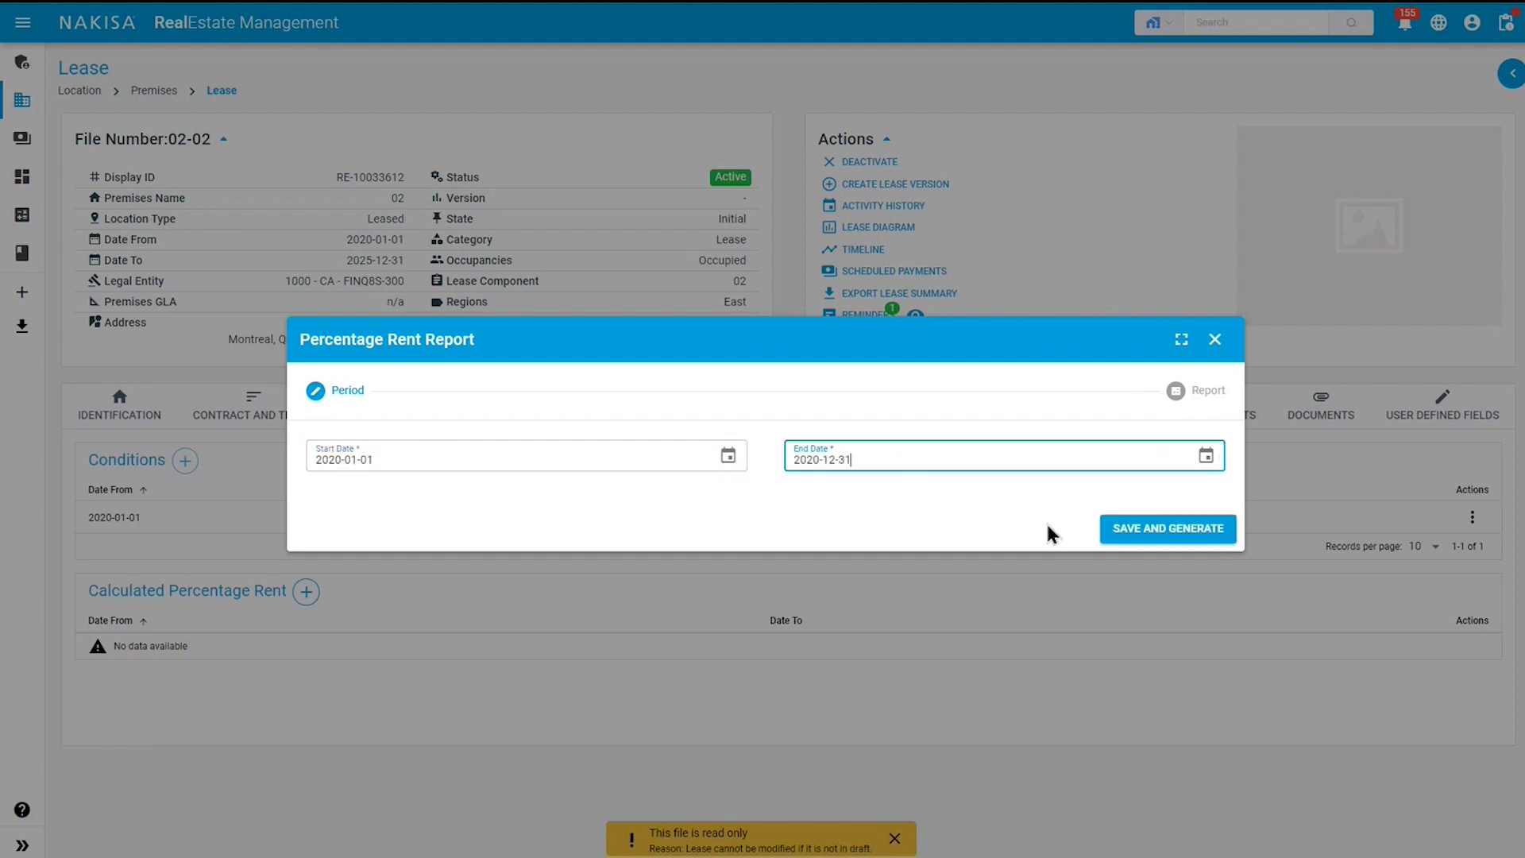
{"action": "left_click", "coordinate": [1141, 535]}
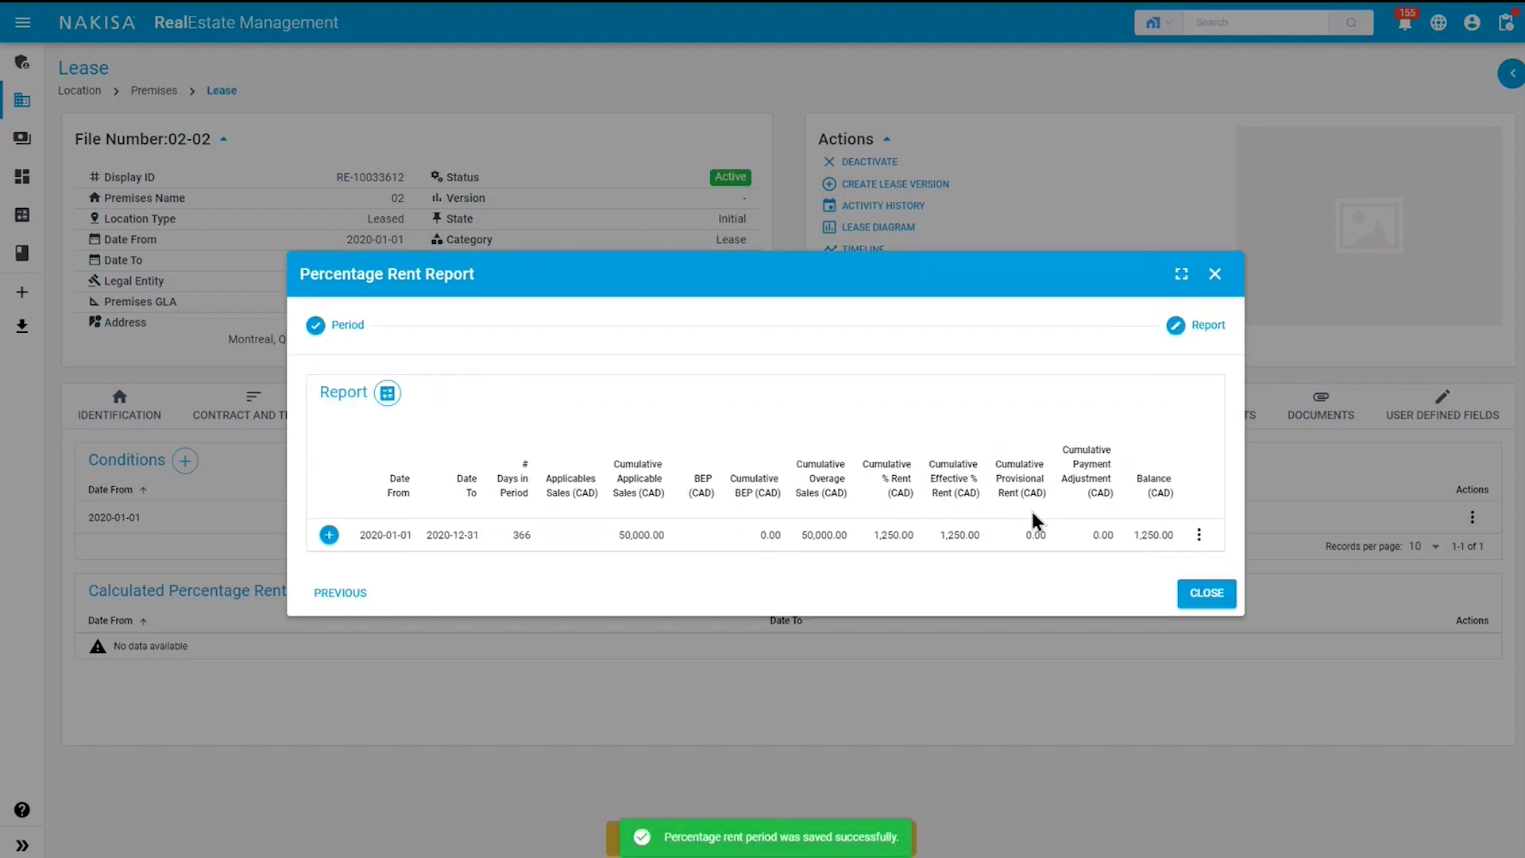
Step: Expand the 2020 period in the percentage rent report and review its monthly breakdown down to the totals row
{"action": "left_click", "coordinate": [329, 537]}
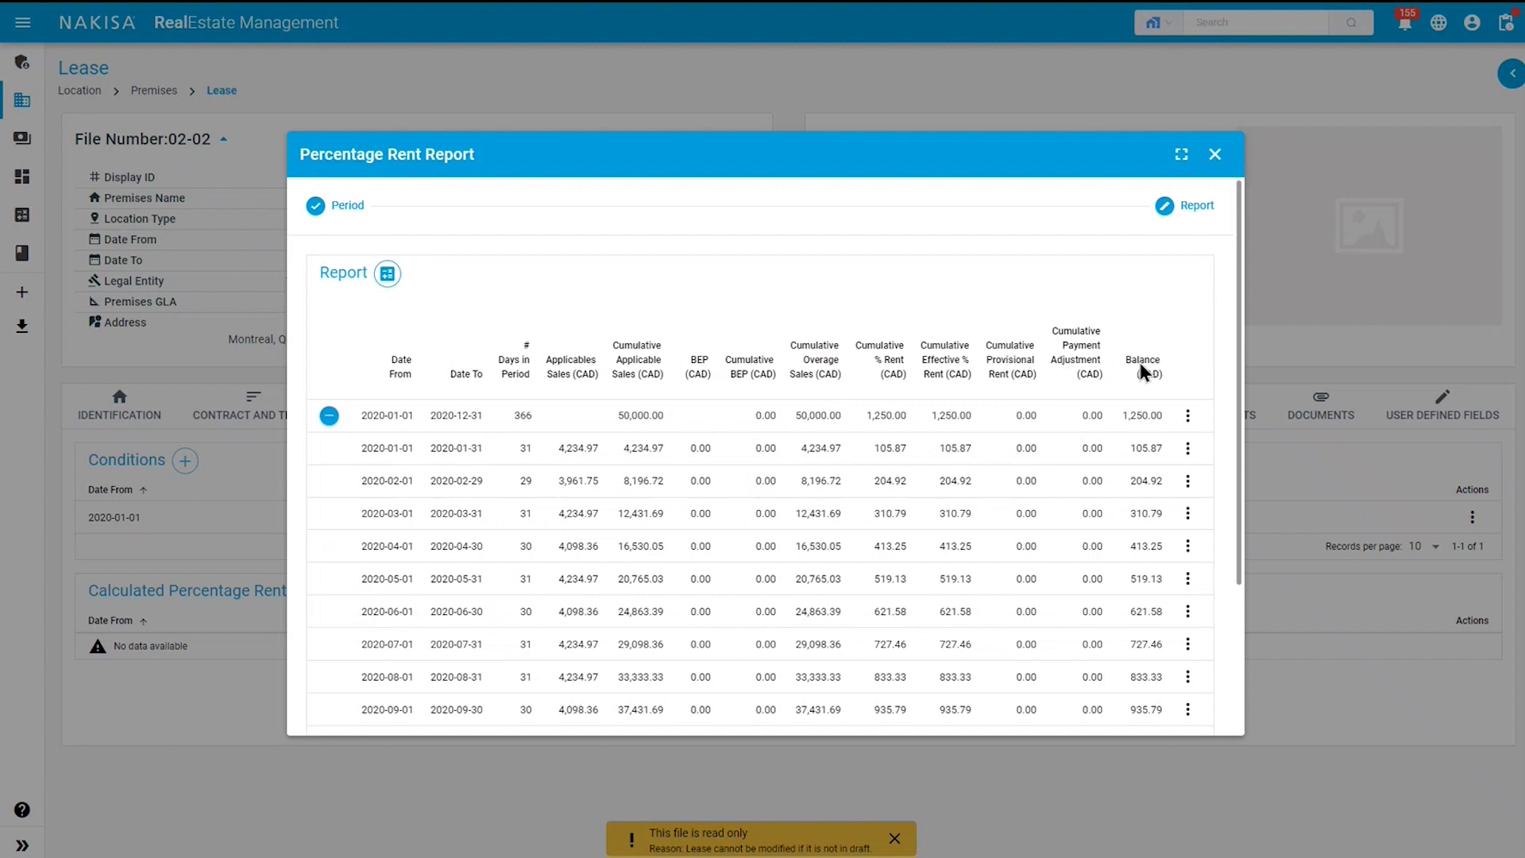
{"action": "scroll", "coordinate": [1143, 365], "scroll_direction": "down", "scroll_amount": 5}
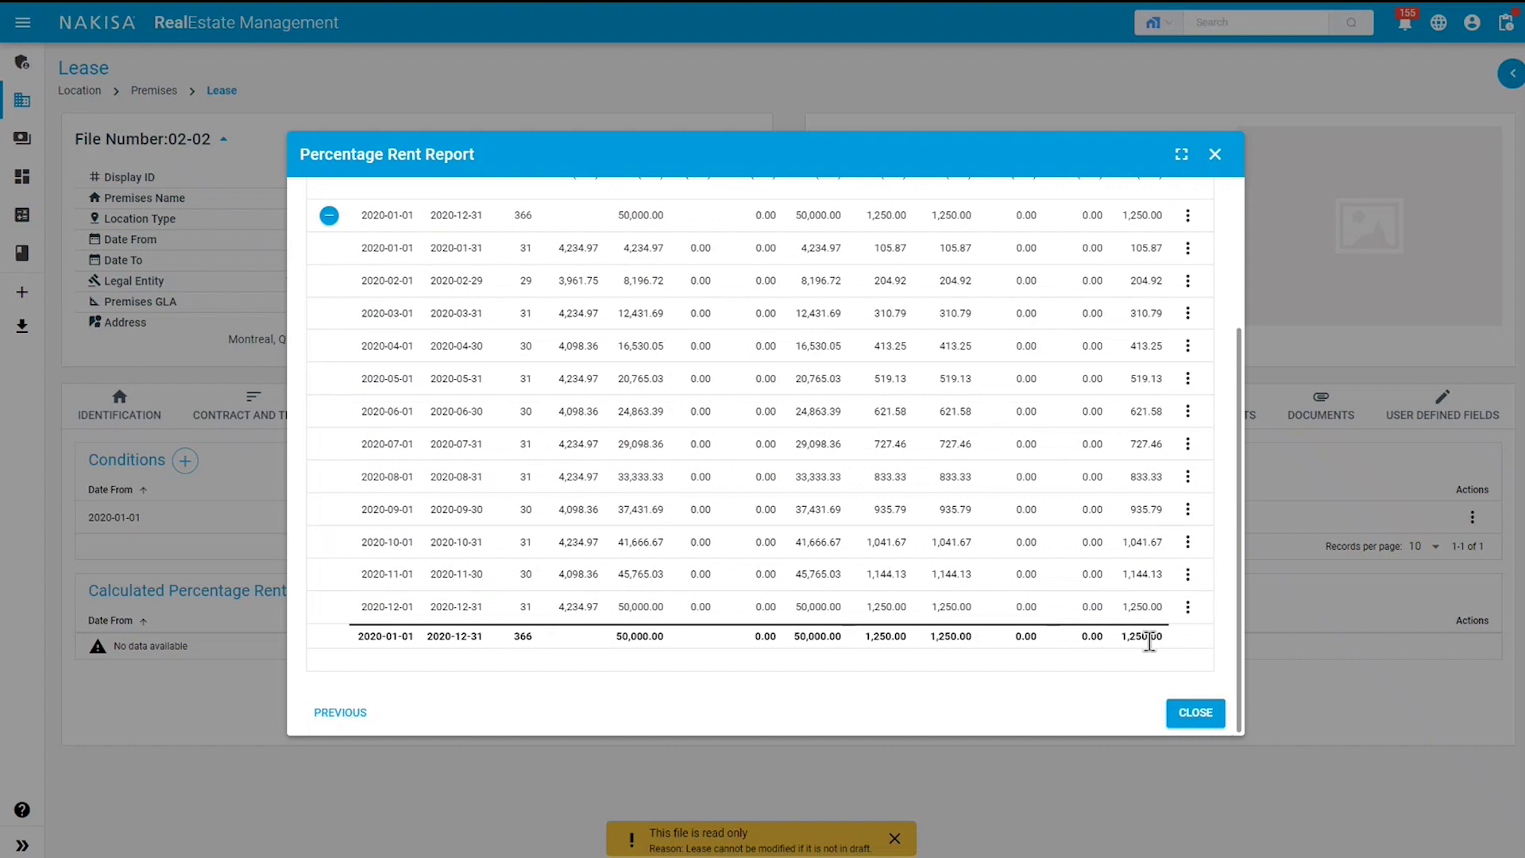